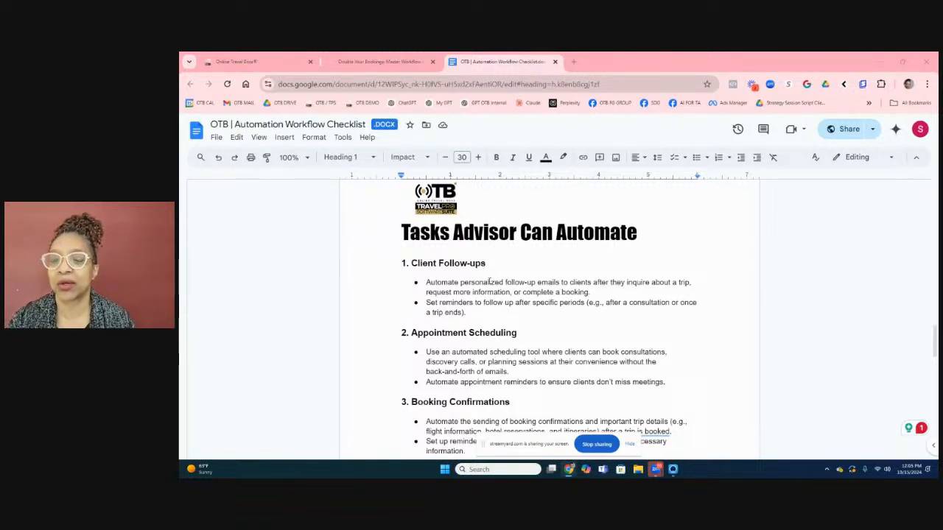
Switch from the Automation Workflow Checklist document back to the Online Travel Boss dashboard.
click(258, 61)
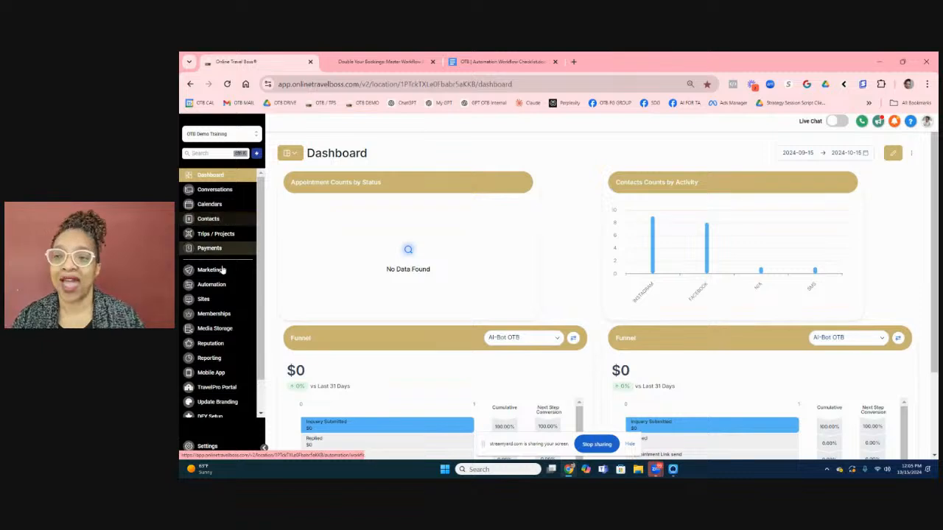
Go to the Automation section to show the Workflow List with the OPOS Step folders.
click(221, 285)
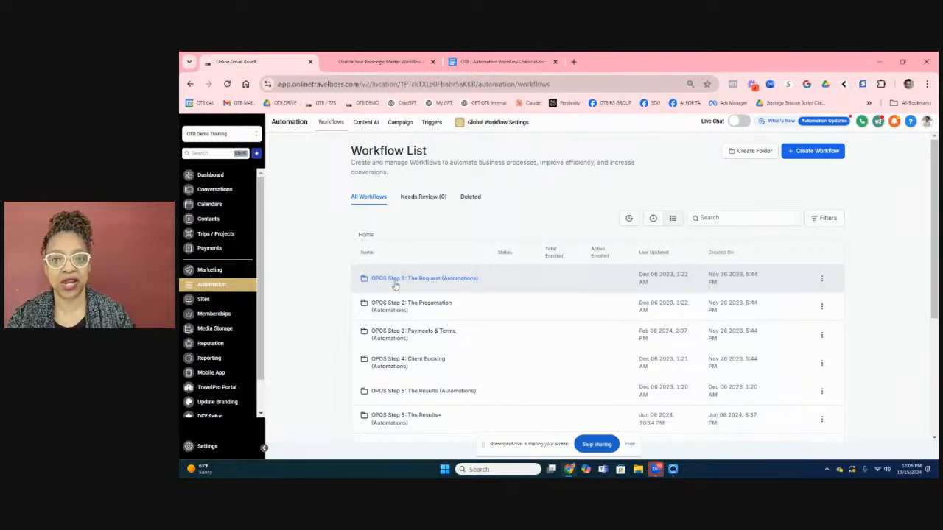
Open the 'OPOS Step 4: Client Booking (Automations)' folder and scroll through its booking workflows.
click(391, 277)
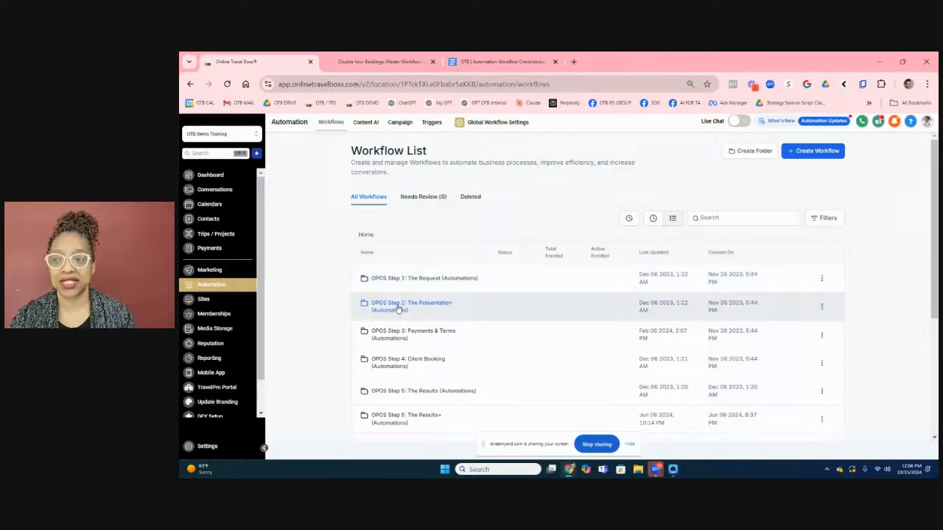
click(374, 362)
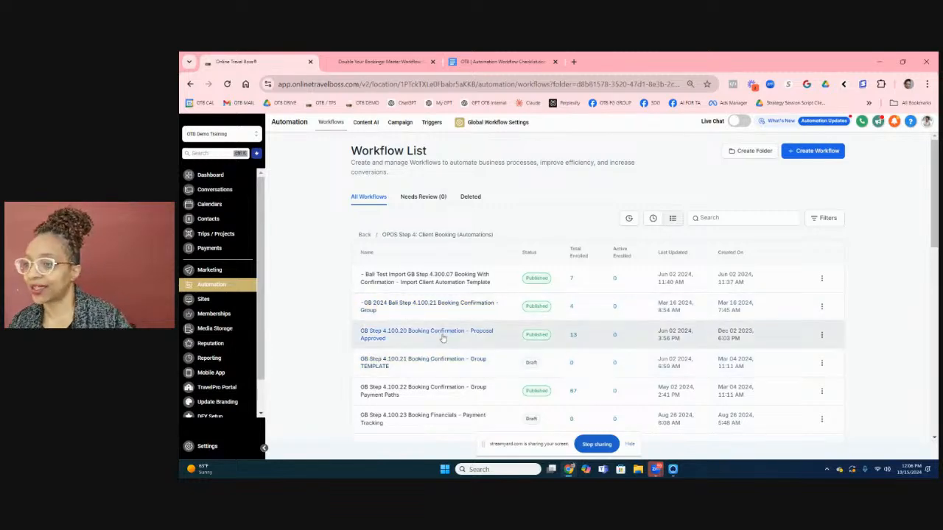
scroll(442, 338, down, 2)
scroll(441, 338, down, 5)
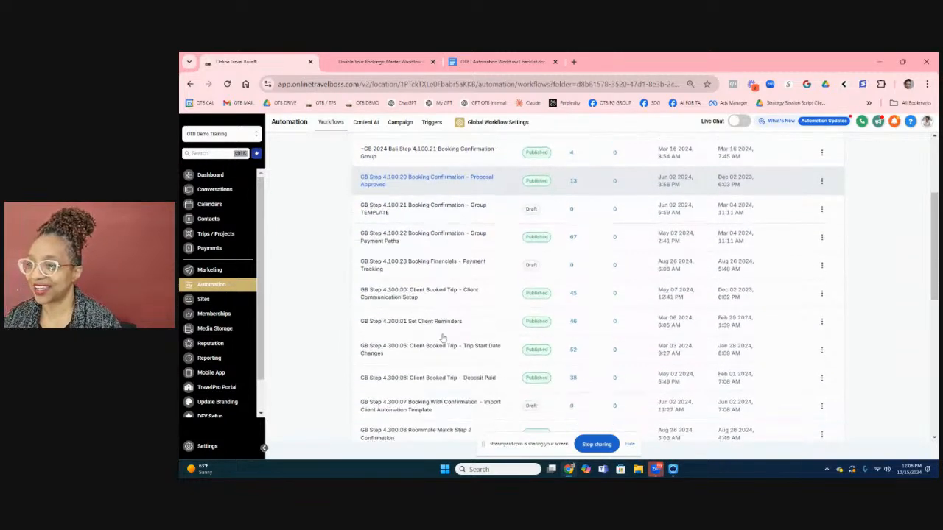
scroll(442, 337, down, 1)
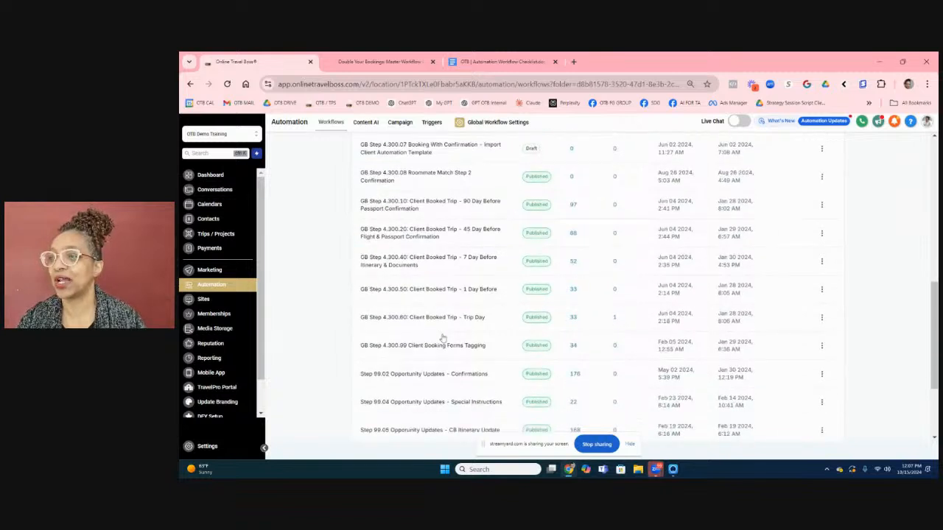
Open 'GB Step 4.300.10: Client Booked Trip - 90 Day Before Passport Confirmation' and review its passport branches.
click(435, 210)
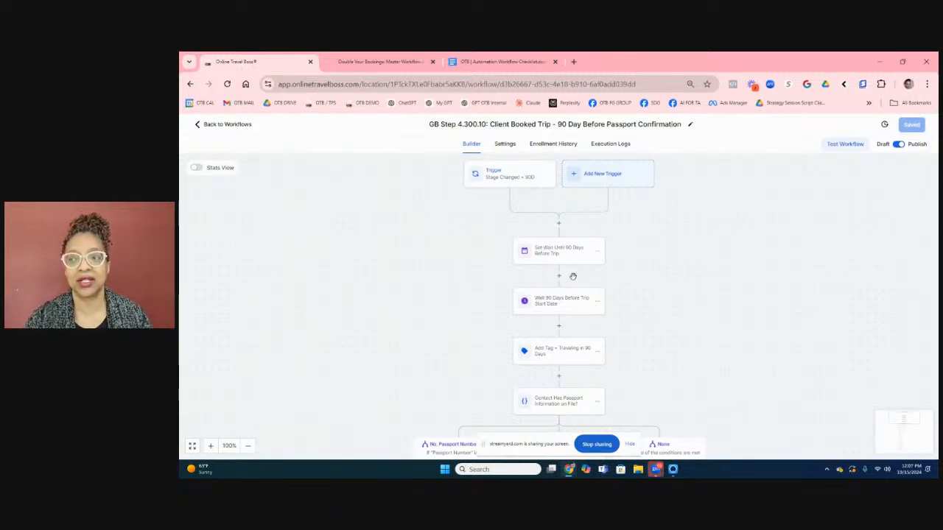
scroll(573, 276, down, 1)
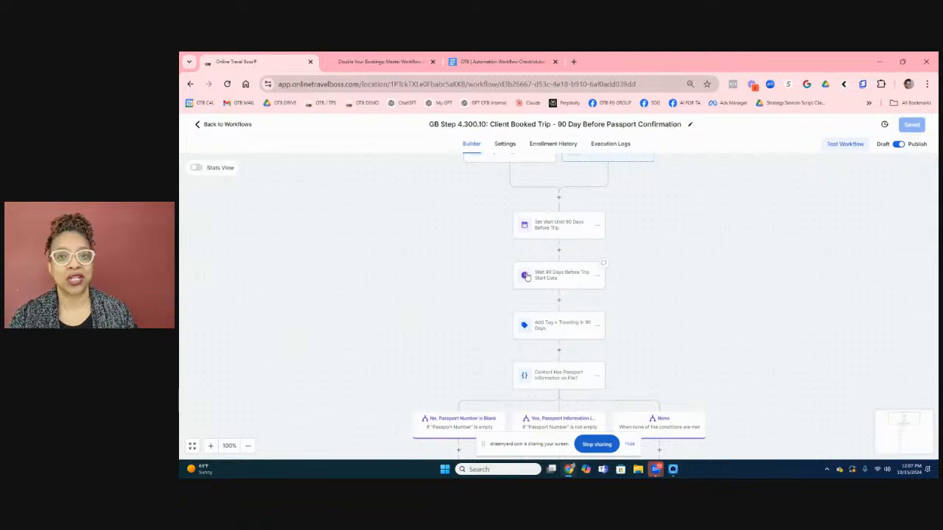
scroll(501, 312, down, 2)
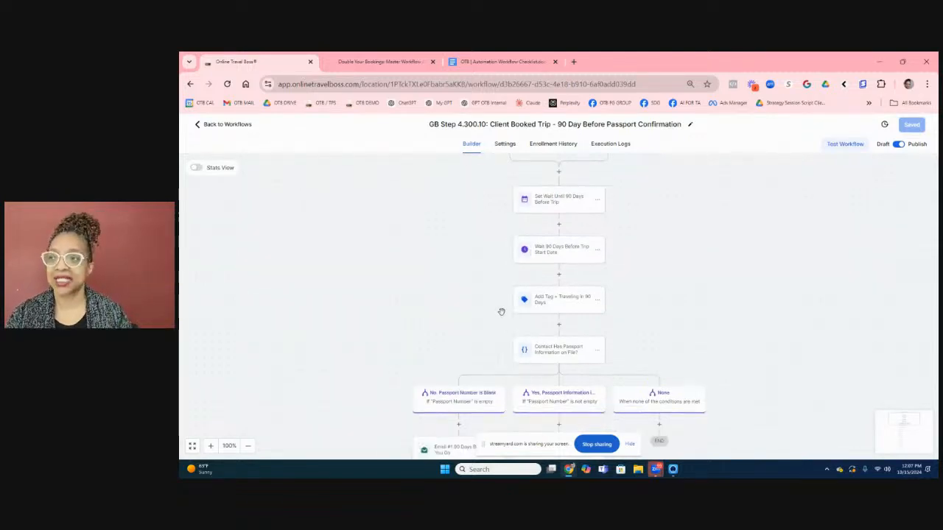
scroll(500, 312, down, 1)
scroll(455, 353, down, 2)
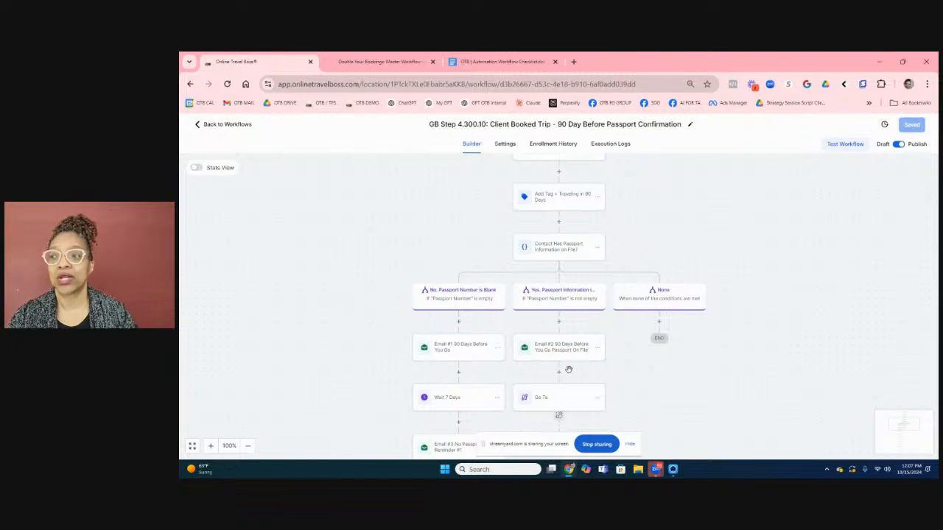
scroll(568, 372, down, 1)
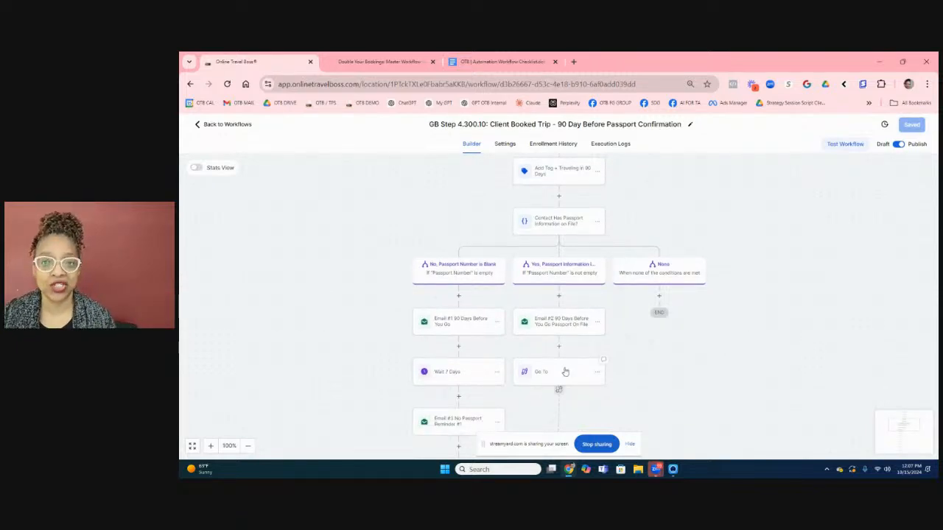
scroll(561, 359, down, 1)
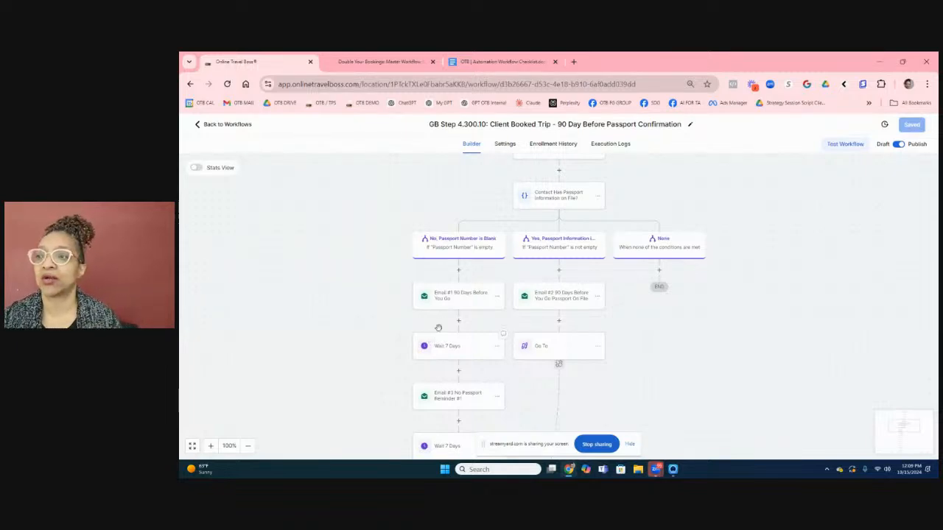
scroll(449, 310, down, 2)
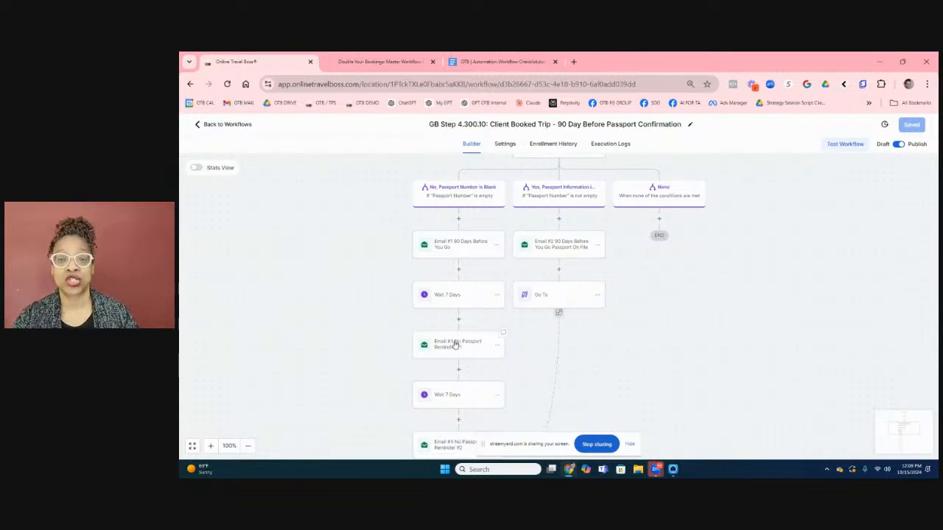
scroll(455, 344, down, 3)
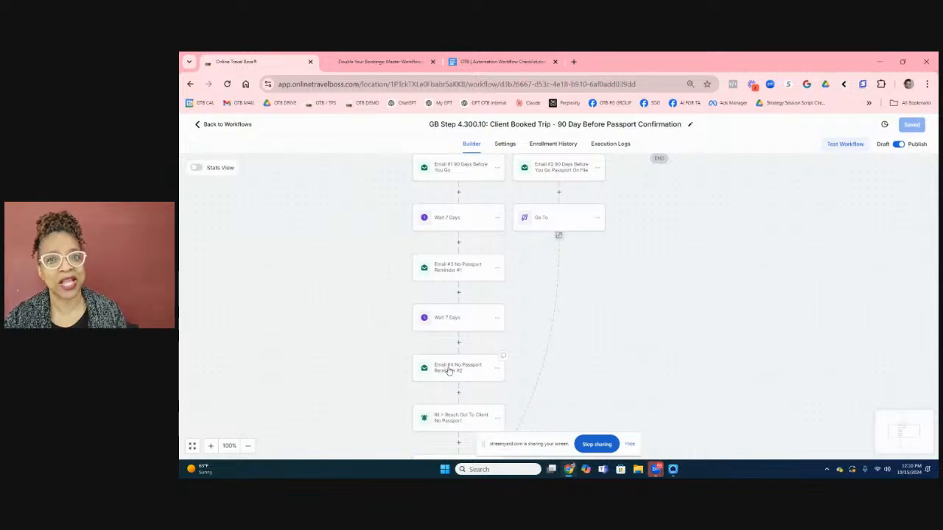
Review the remaining steps down to the Goal node, then go back to the Client Booking workflow list.
scroll(447, 370, down, 1)
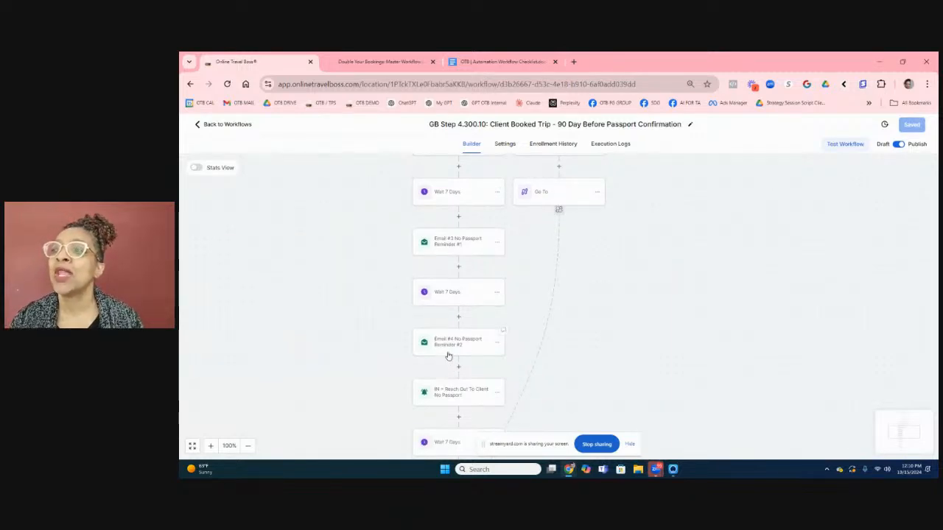
scroll(447, 355, down, 1)
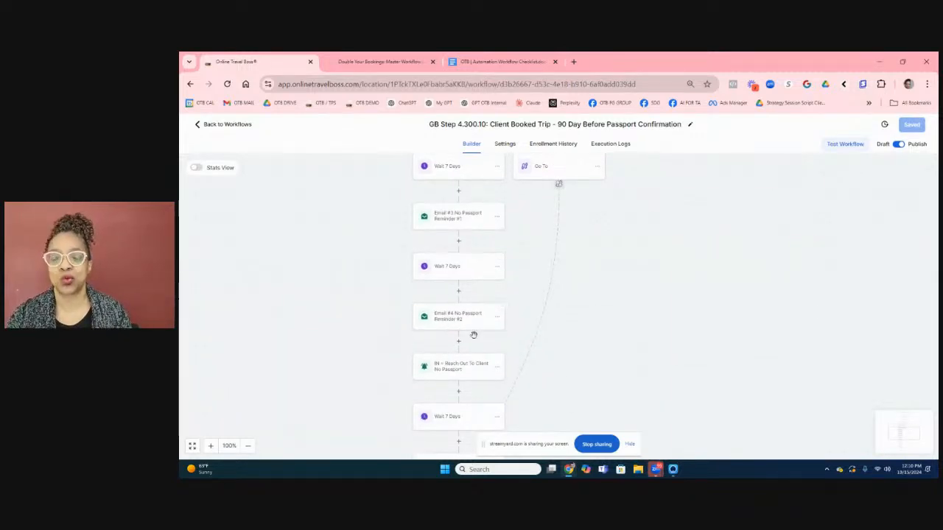
scroll(456, 346, down, 3)
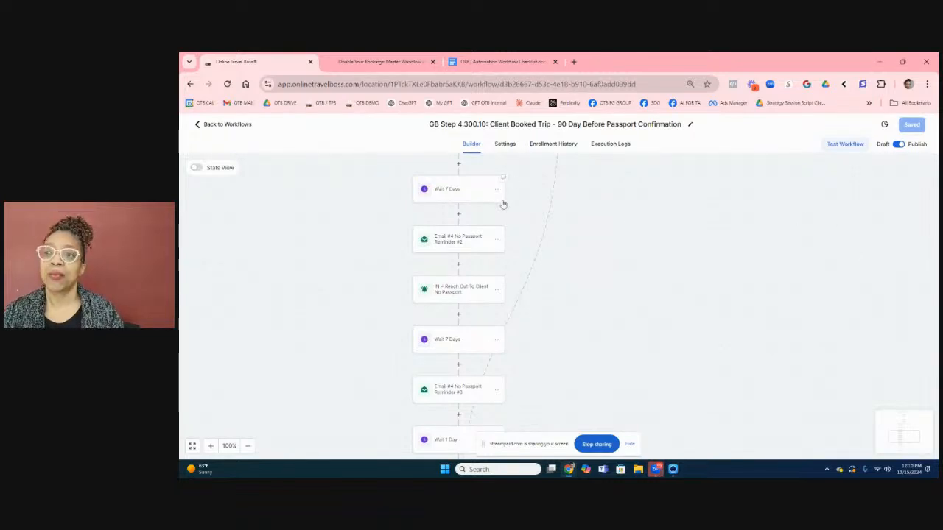
scroll(492, 226, down, 1)
scroll(491, 226, down, 1)
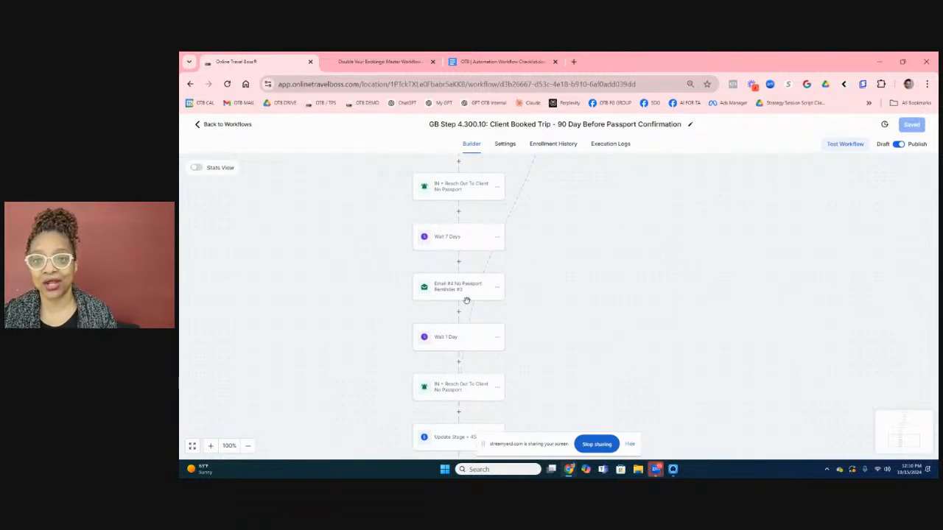
scroll(468, 291, down, 1)
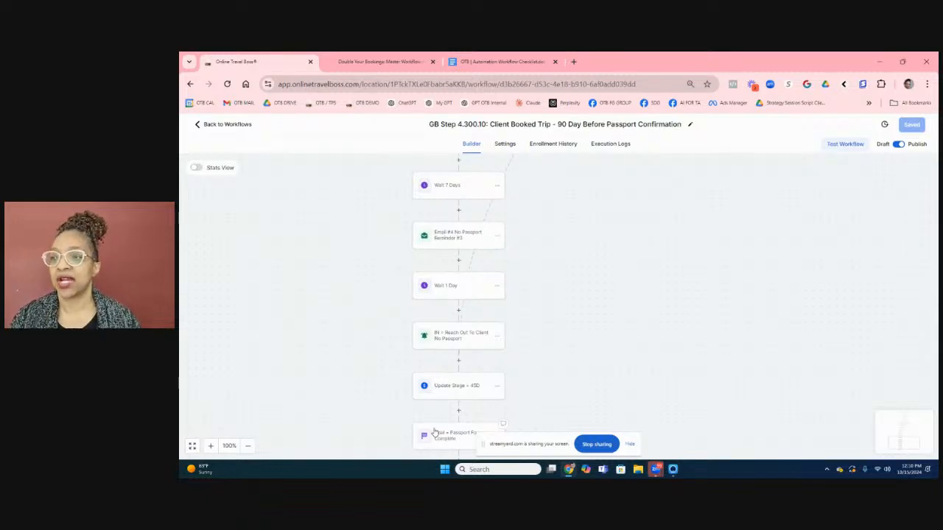
scroll(434, 432, down, 1)
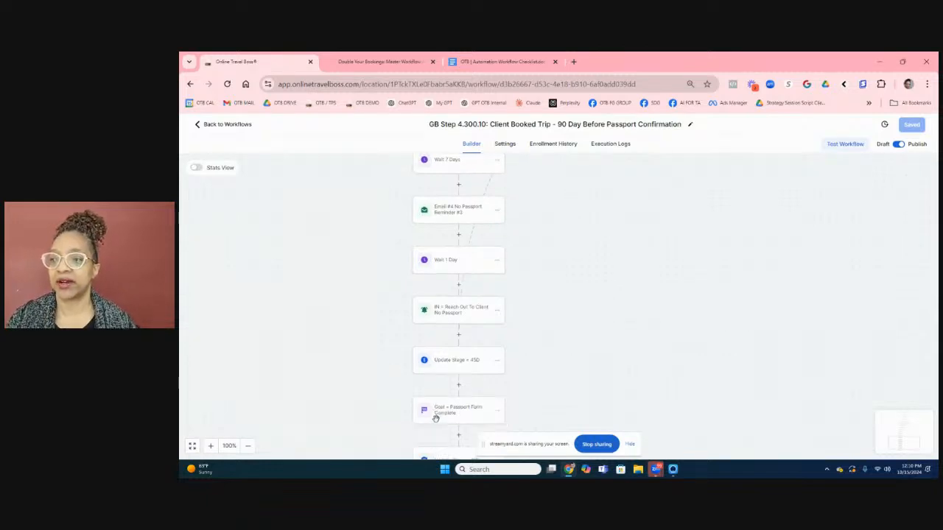
click(233, 124)
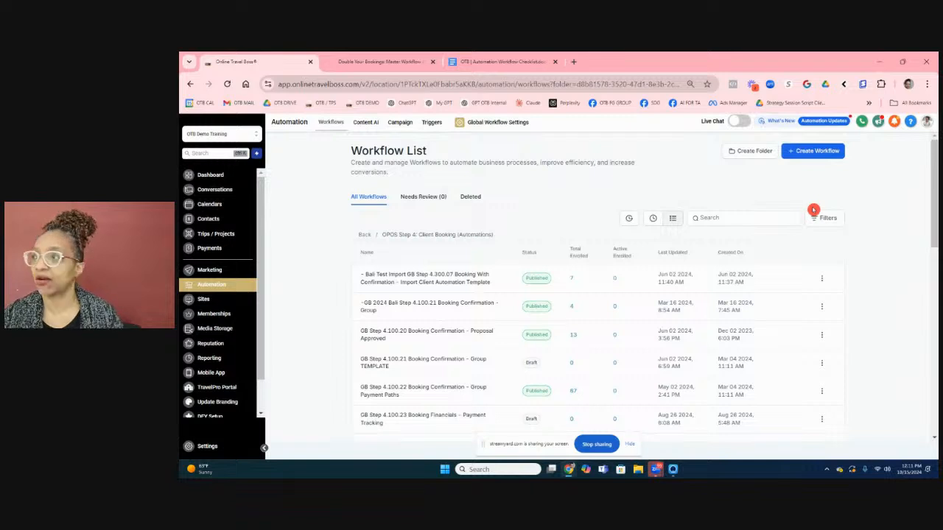
Create a new workflow using the 'Select a Recipe' option to reach the template picker.
click(812, 155)
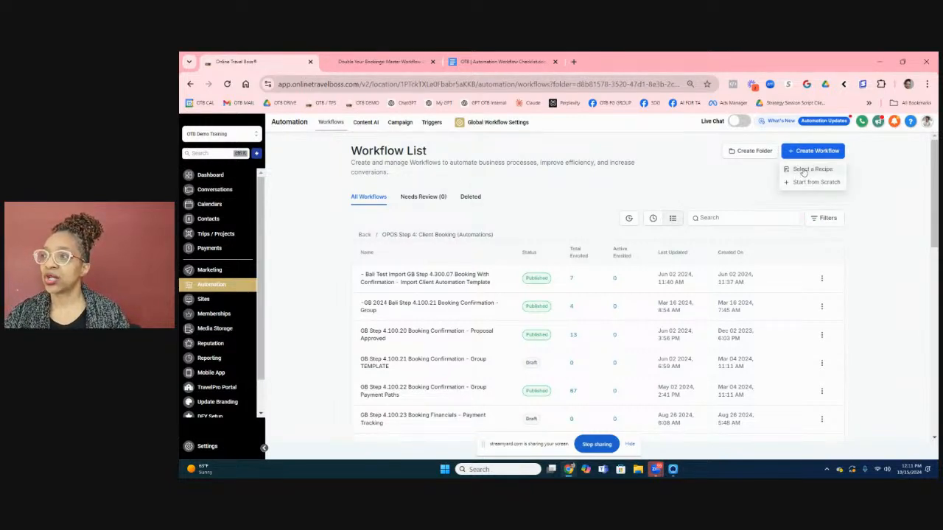
click(804, 170)
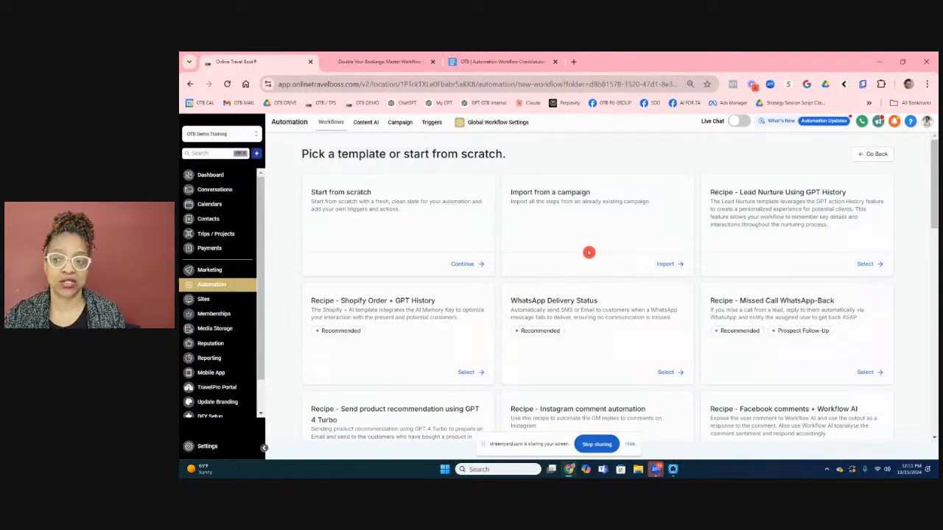
scroll(589, 252, down, 3)
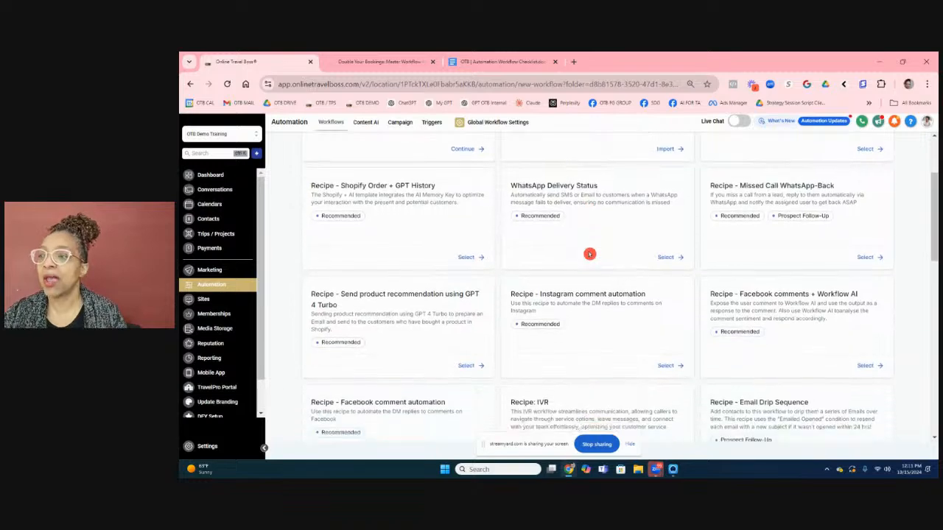
scroll(589, 254, down, 6)
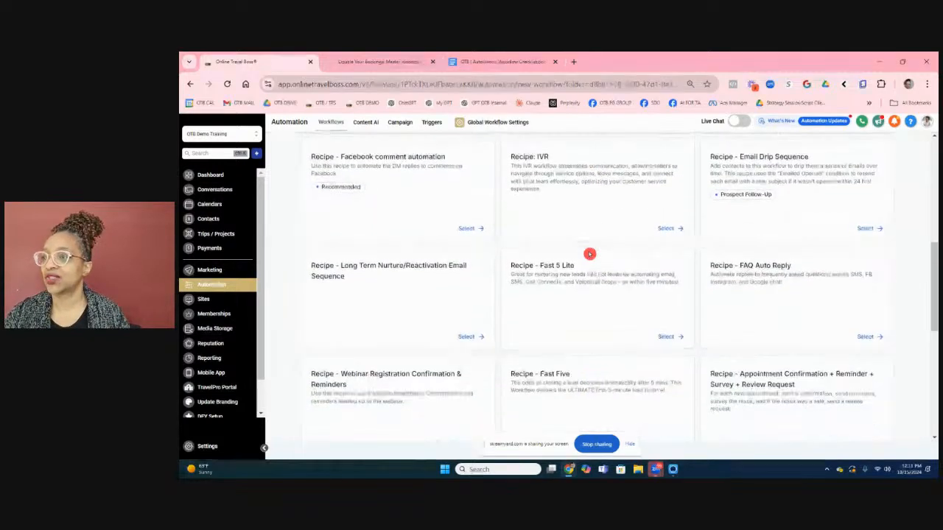
scroll(589, 254, down, 4)
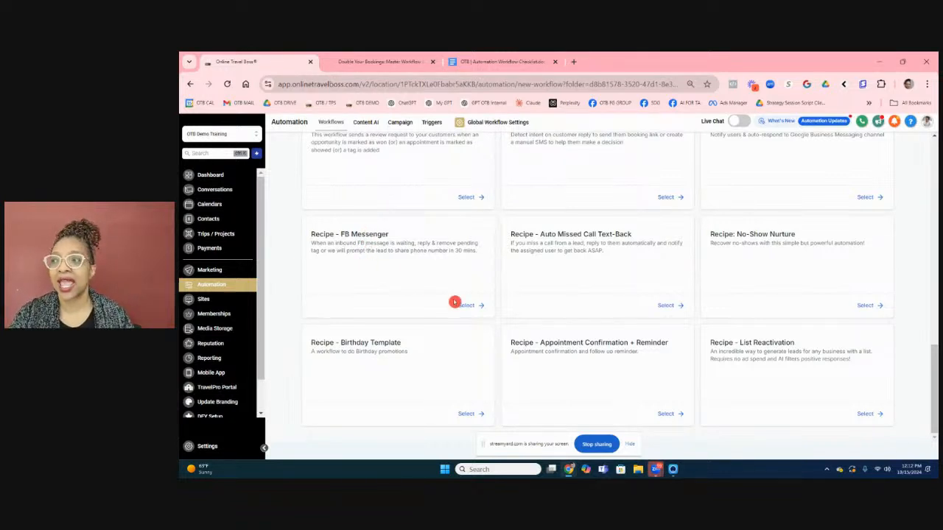
scroll(515, 307, up, 3)
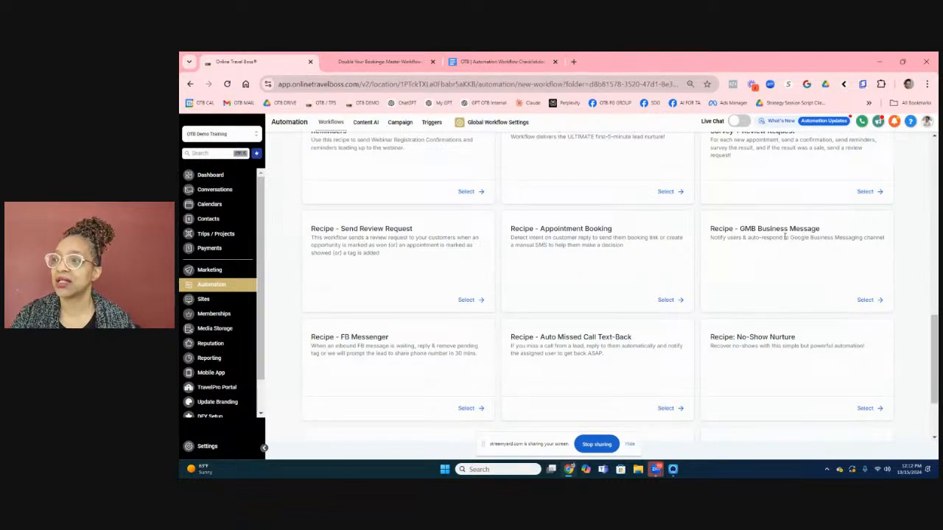
scroll(785, 237, up, 2)
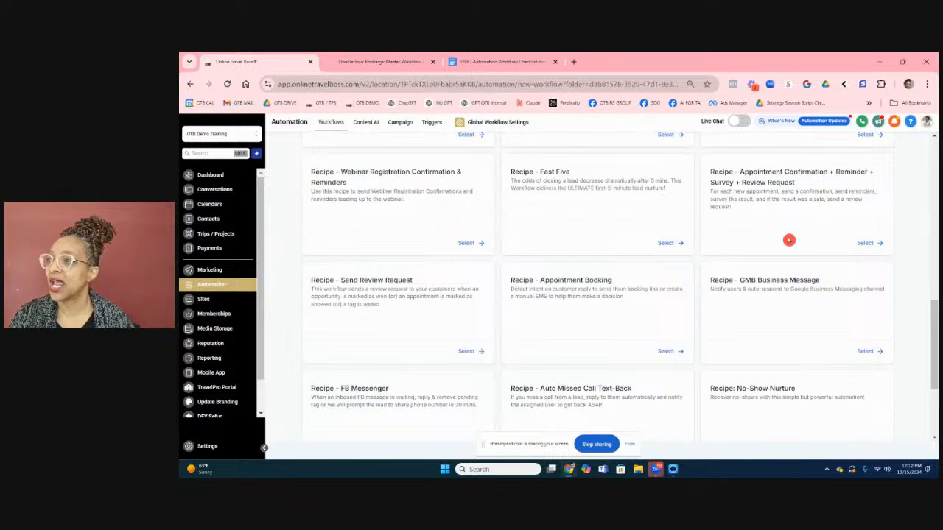
scroll(787, 240, down, 3)
scroll(787, 240, down, 1)
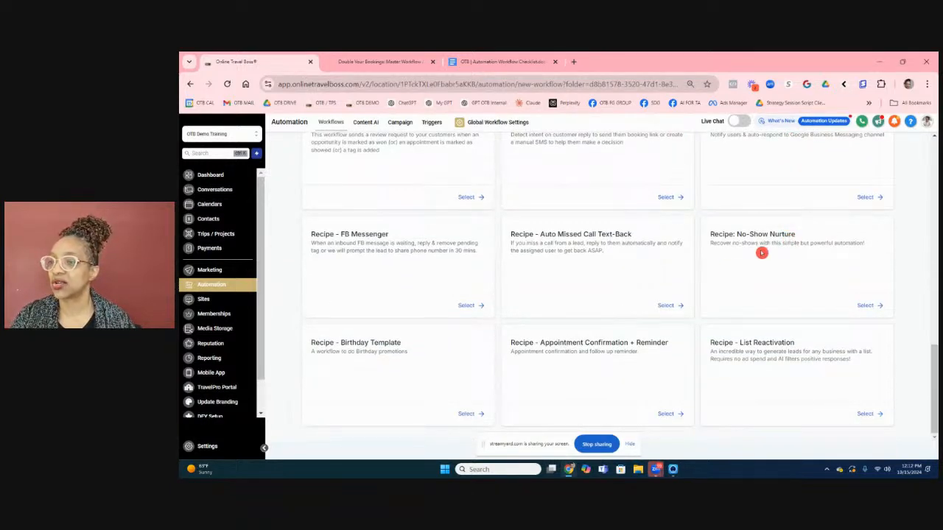
scroll(707, 276, up, 3)
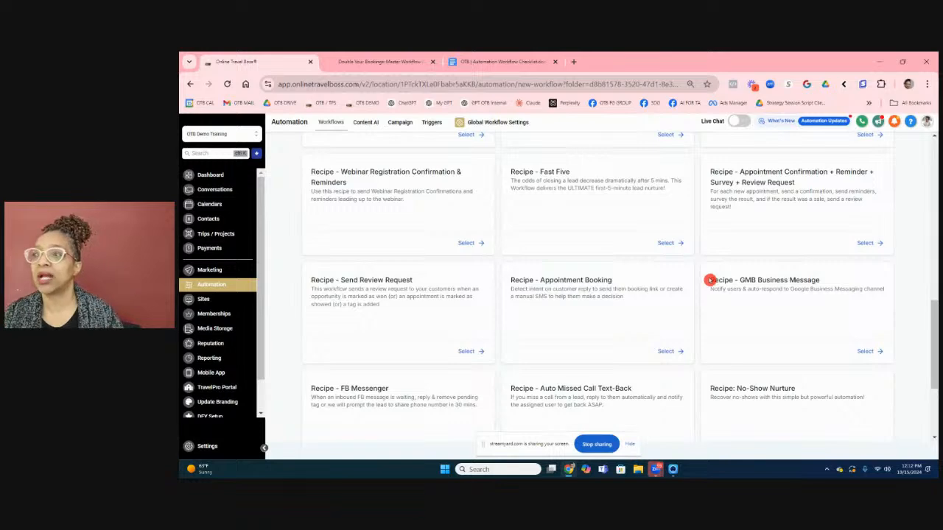
scroll(709, 279, up, 3)
scroll(709, 279, up, 4)
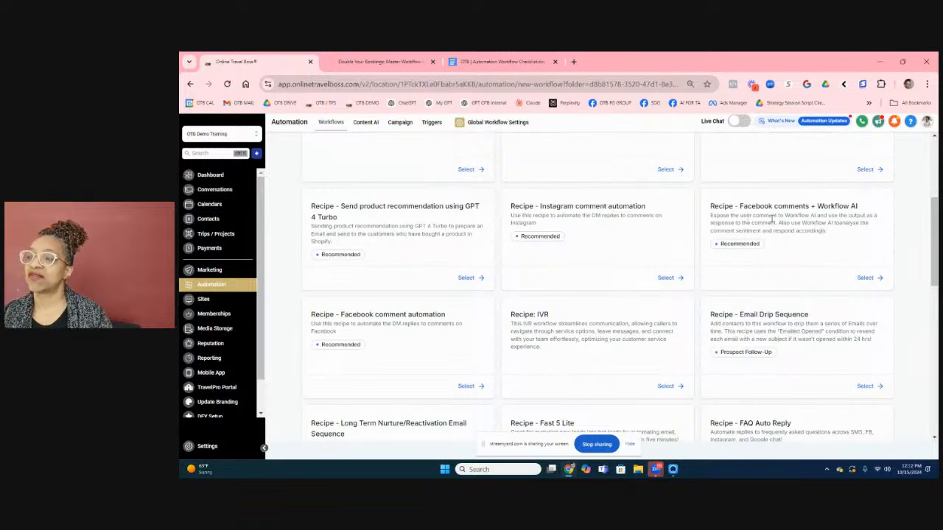
click(553, 322)
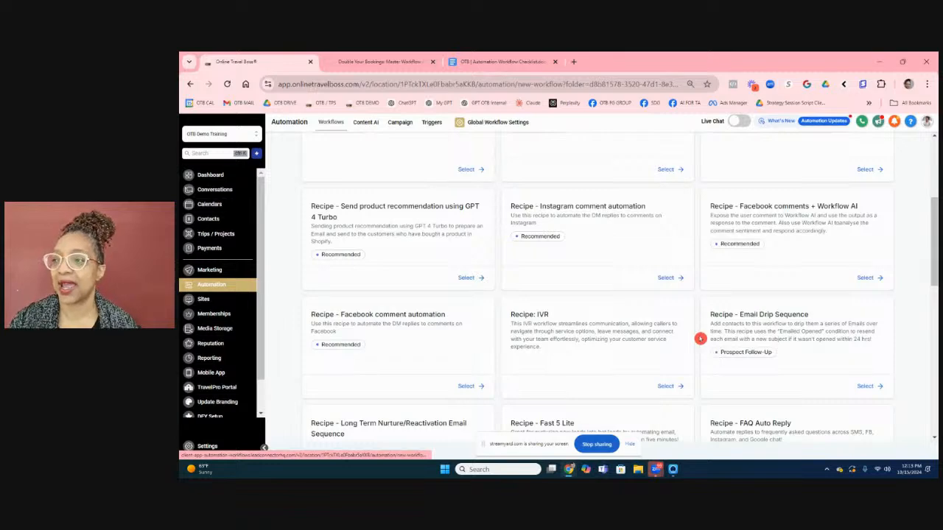
scroll(700, 339, up, 1)
scroll(699, 338, up, 4)
scroll(699, 339, down, 2)
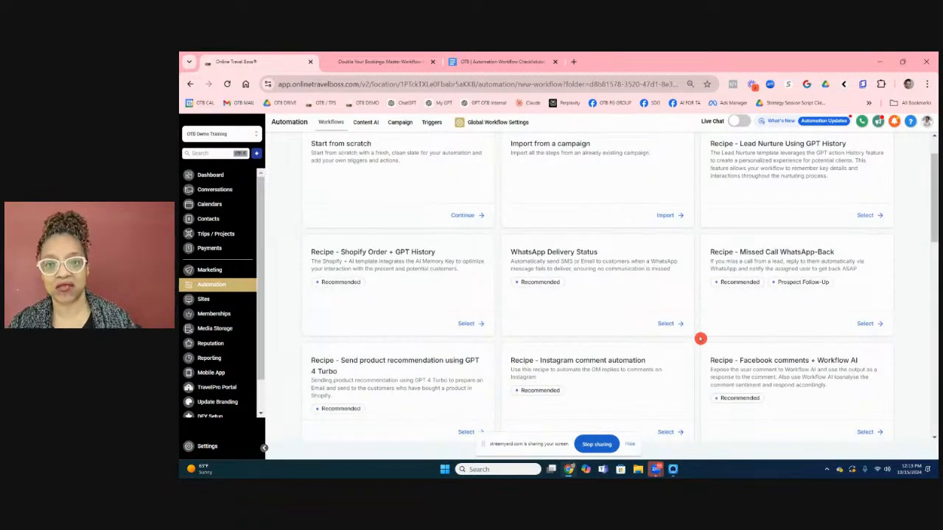
scroll(700, 339, up, 1)
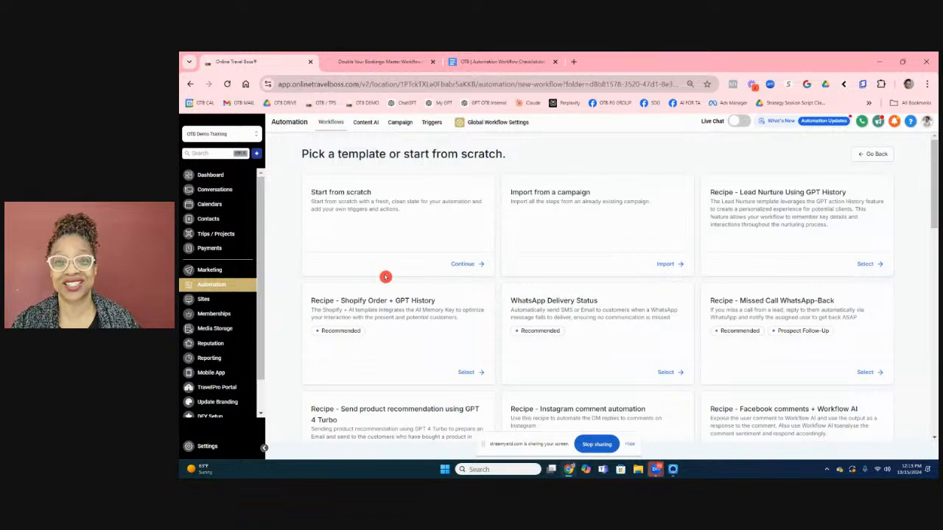
Create a blank workflow from scratch, dismiss the multiple-opportunities notice, and select its default name.
click(459, 270)
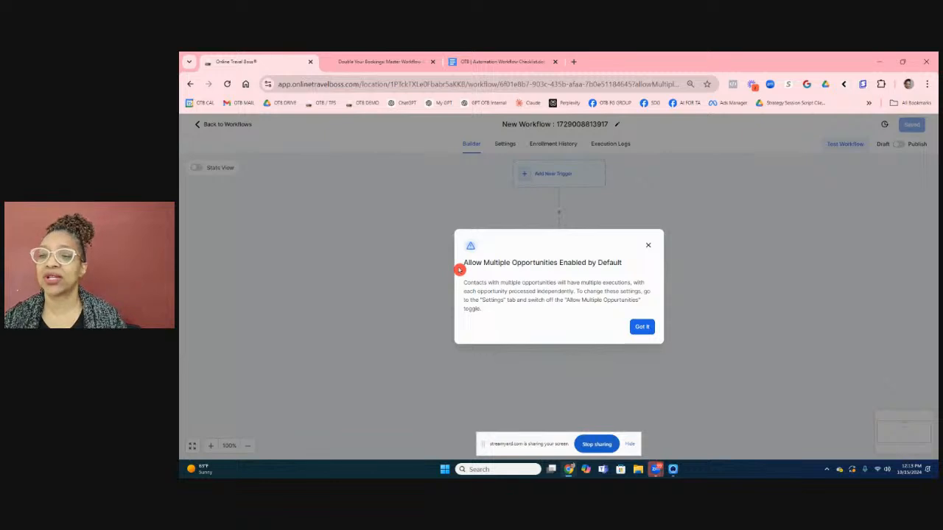
click(642, 329)
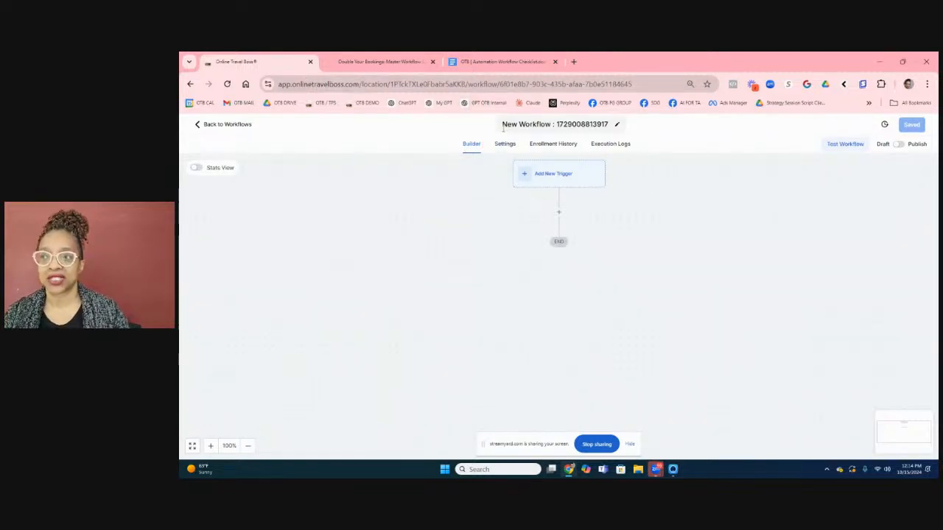
click(503, 127)
drag(502, 125, 621, 137)
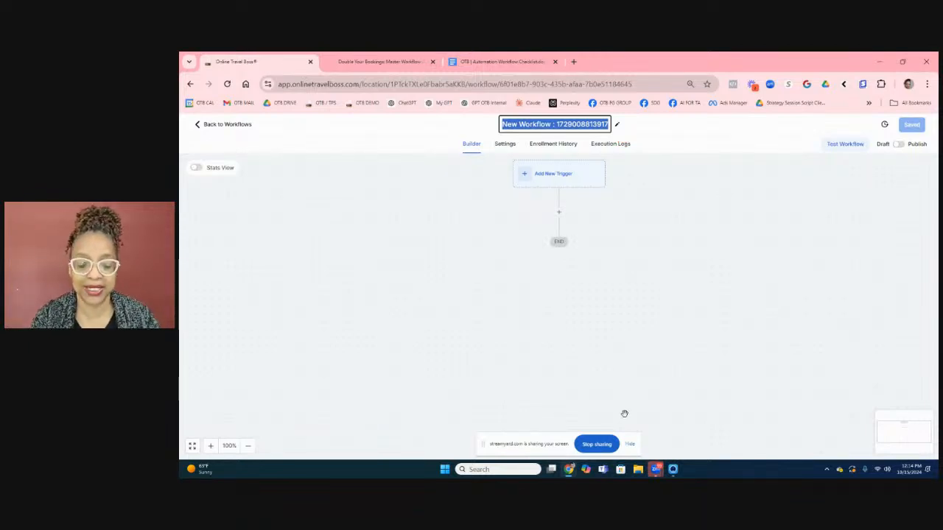
Name the workflow 'Welcome Series - Travel Guide'.
text(We)
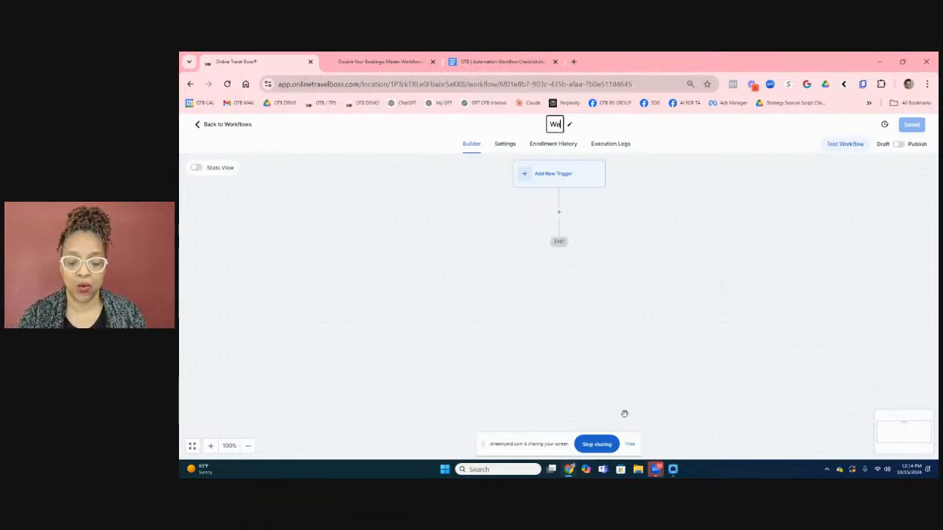
text(lcome)
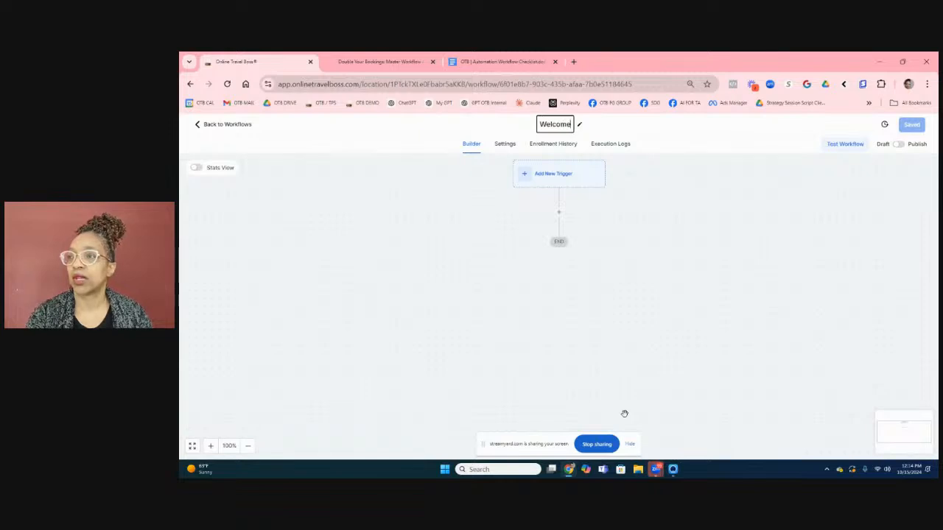
text( Series)
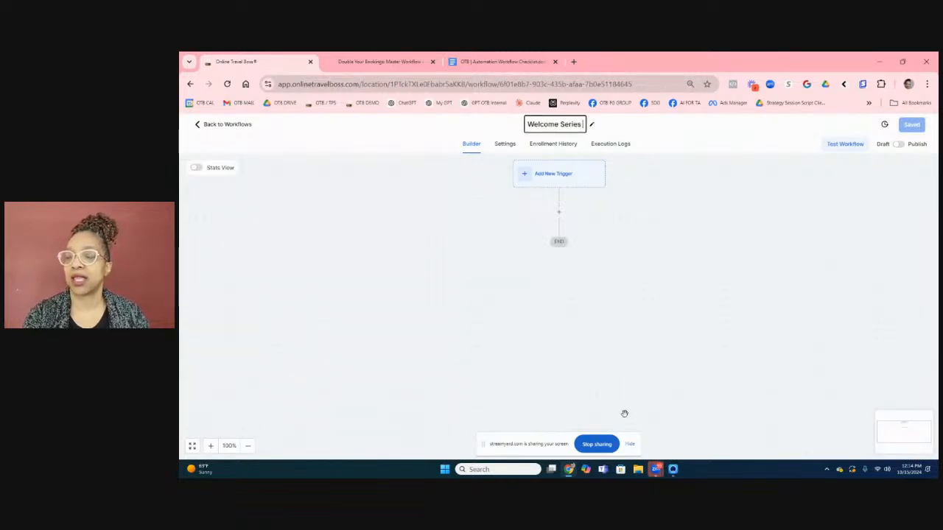
text( -)
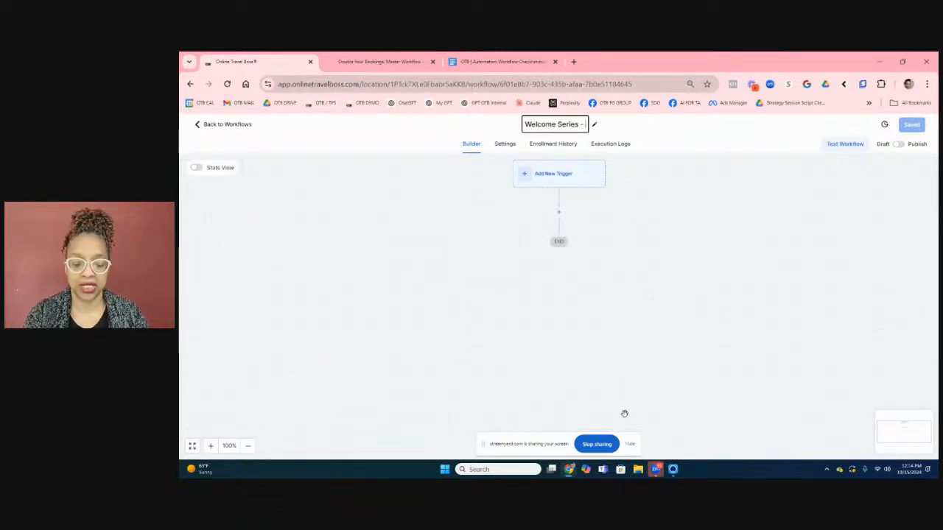
text( Travel Gui)
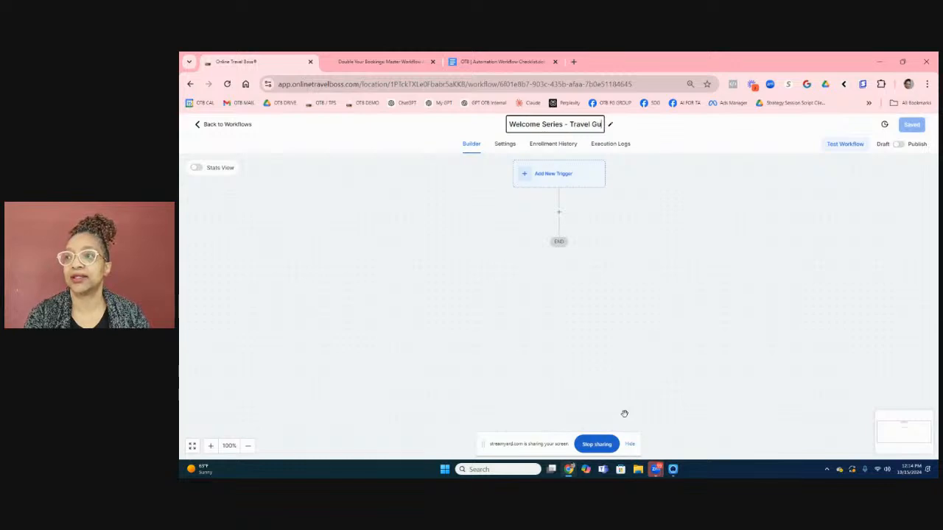
text(de)
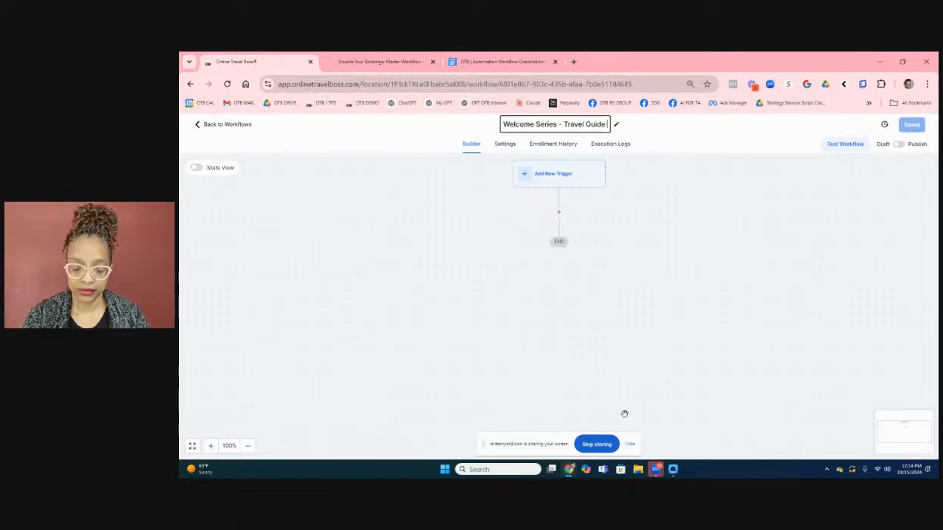
key(Return)
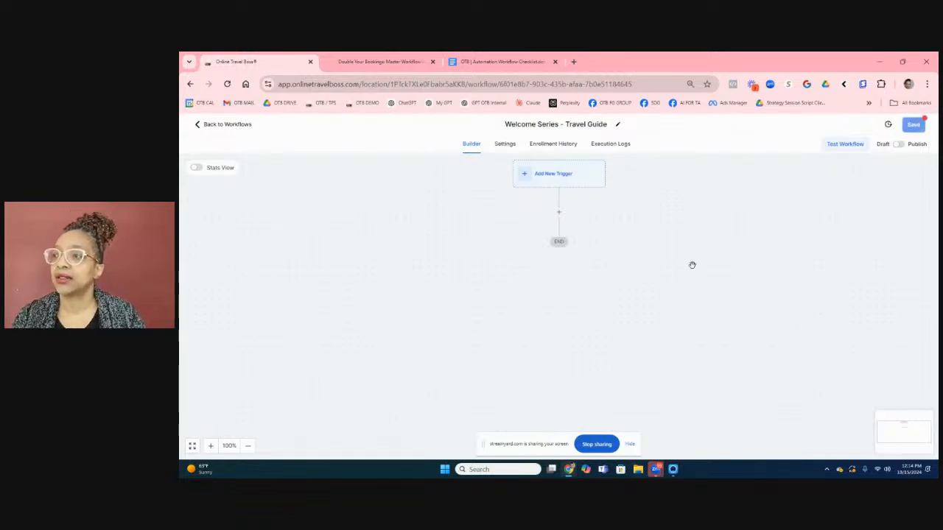
Add a Form Submitted trigger, found by searching 'form' in the trigger list.
click(545, 174)
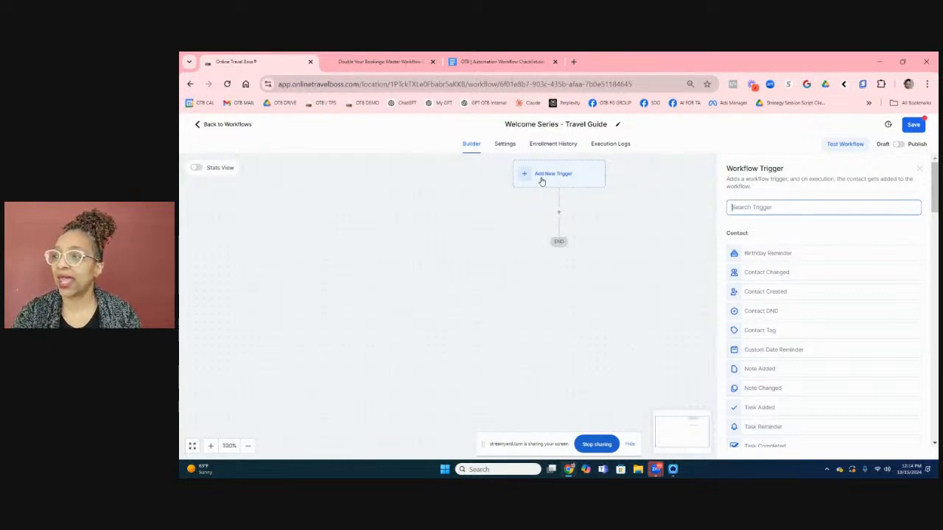
text(for)
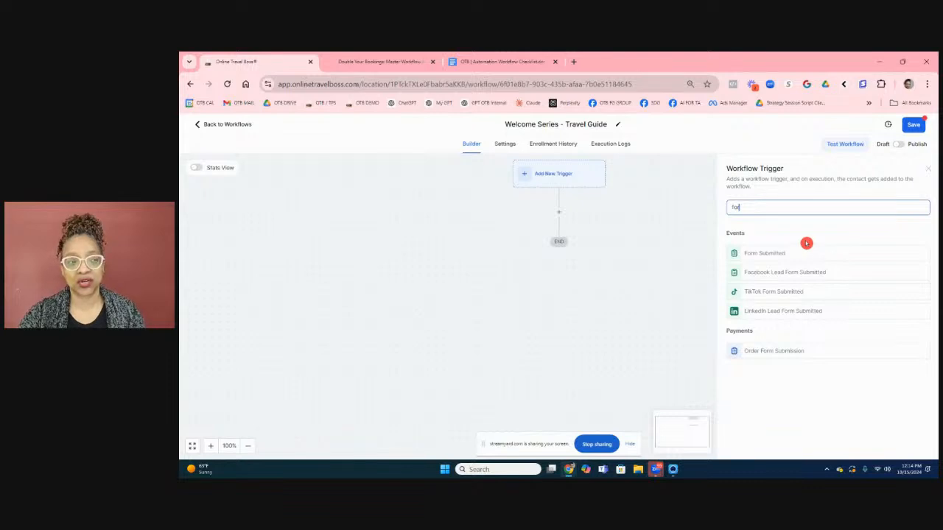
drag(766, 205, 728, 209)
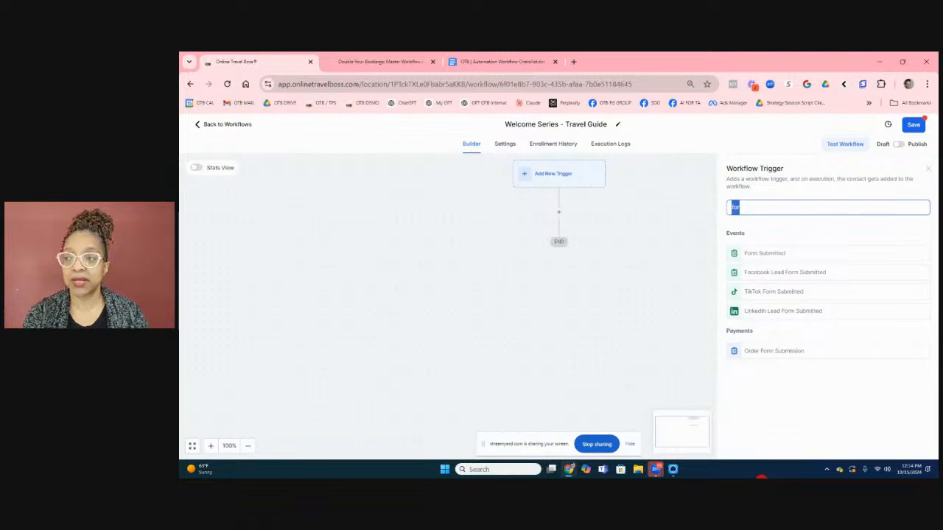
text(sur)
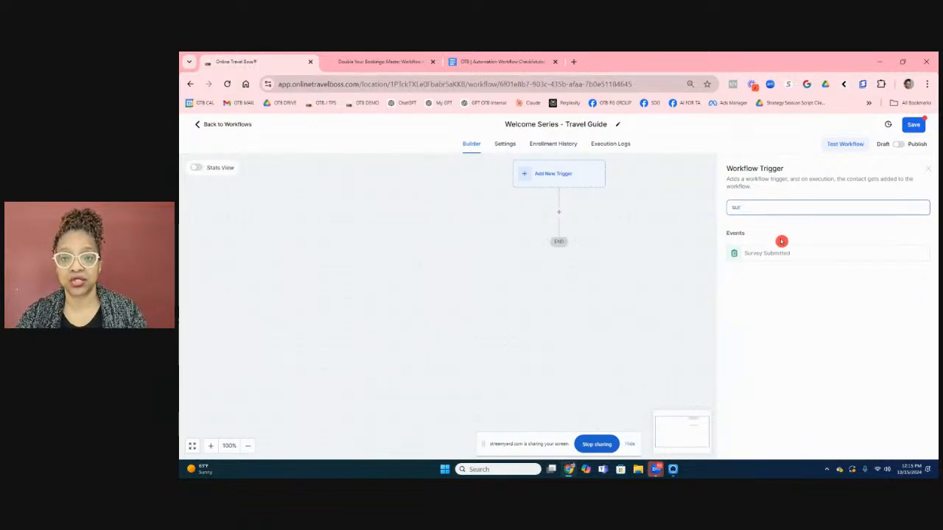
key(BackSpace)
key(BackSpace)
key(BackSpace)
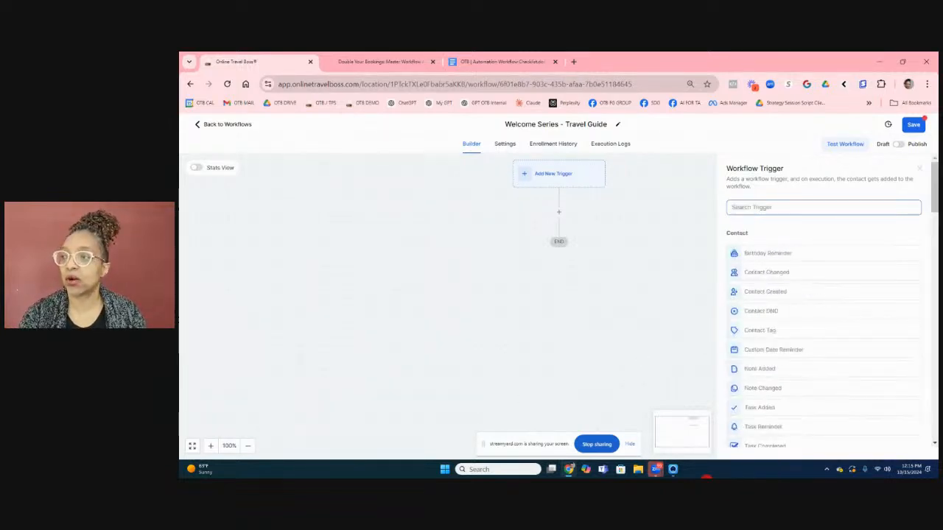
text(form)
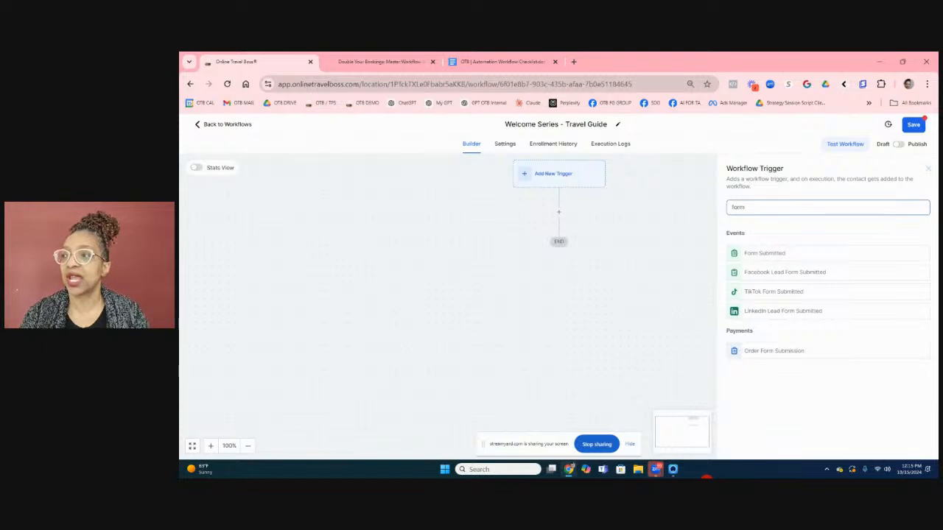
click(772, 254)
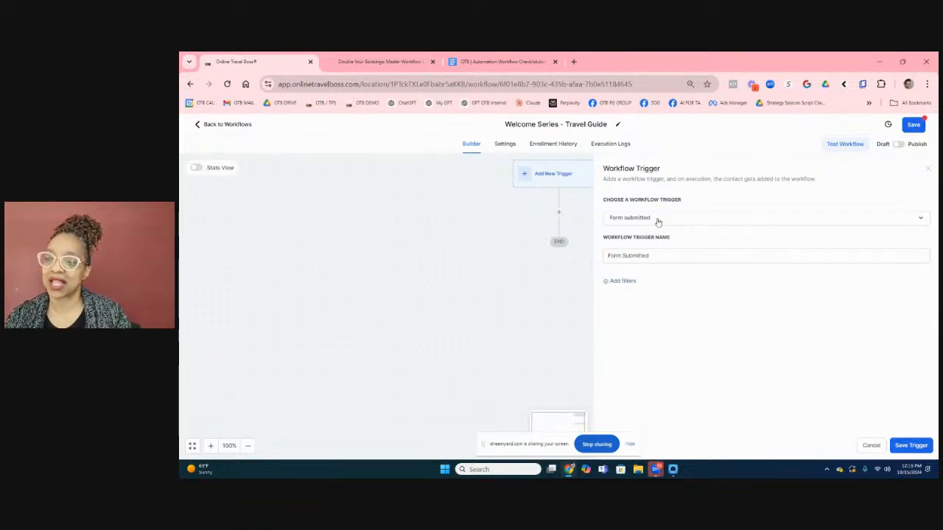
Filter the trigger to the GM 90.30-F Opt-In 1 Funnel Optin Form.
click(616, 281)
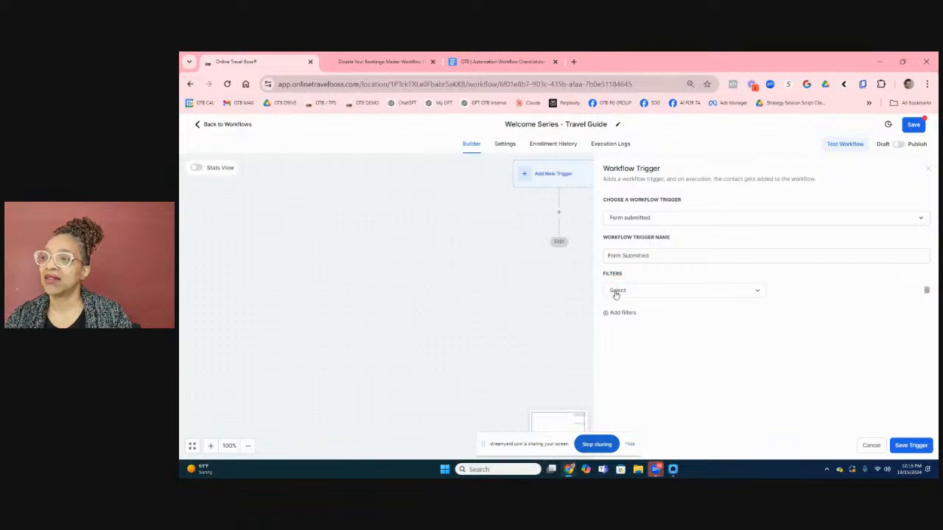
click(616, 291)
click(621, 350)
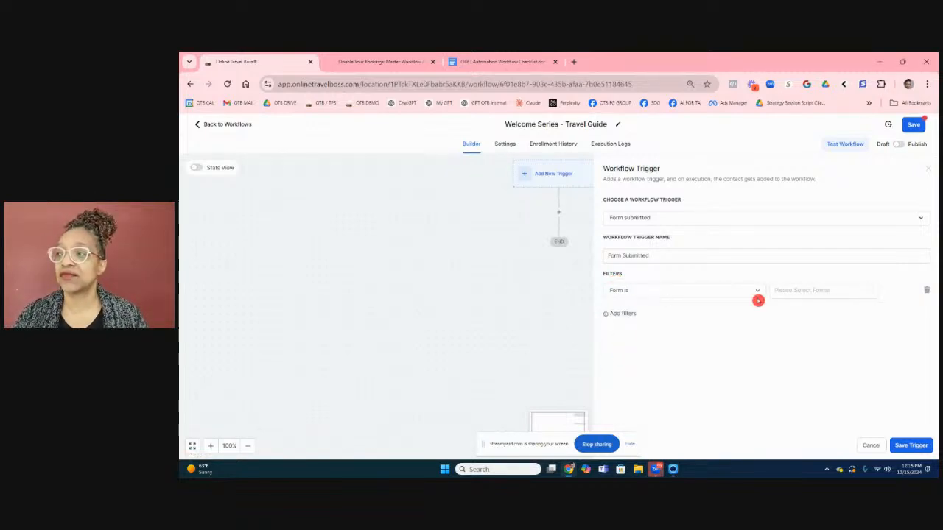
click(785, 293)
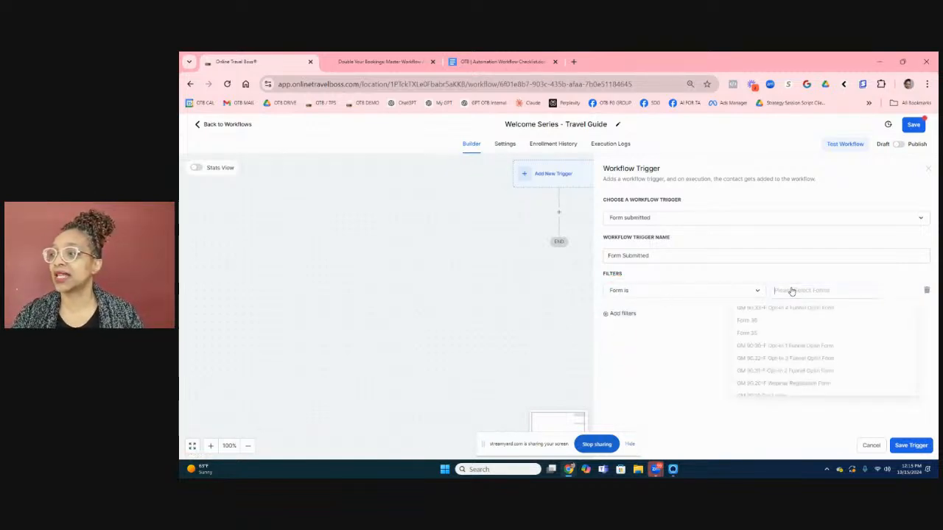
click(801, 350)
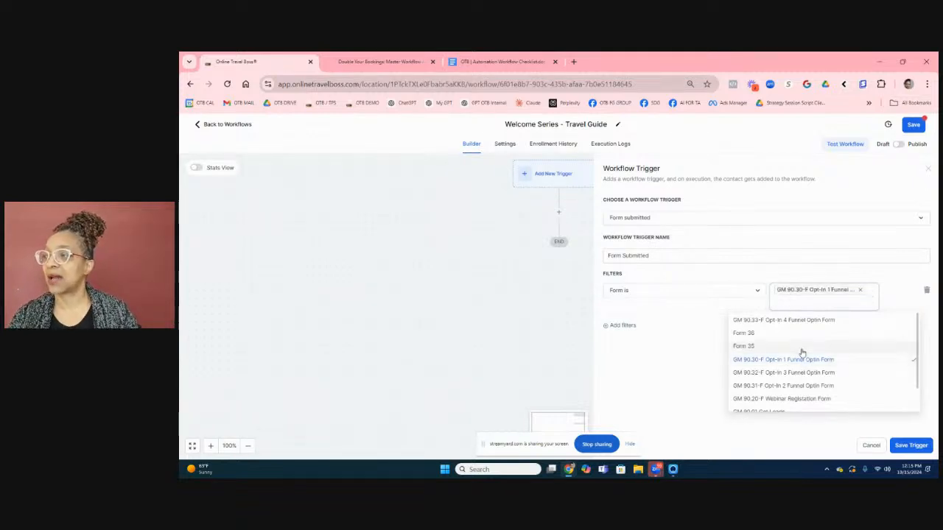
click(670, 373)
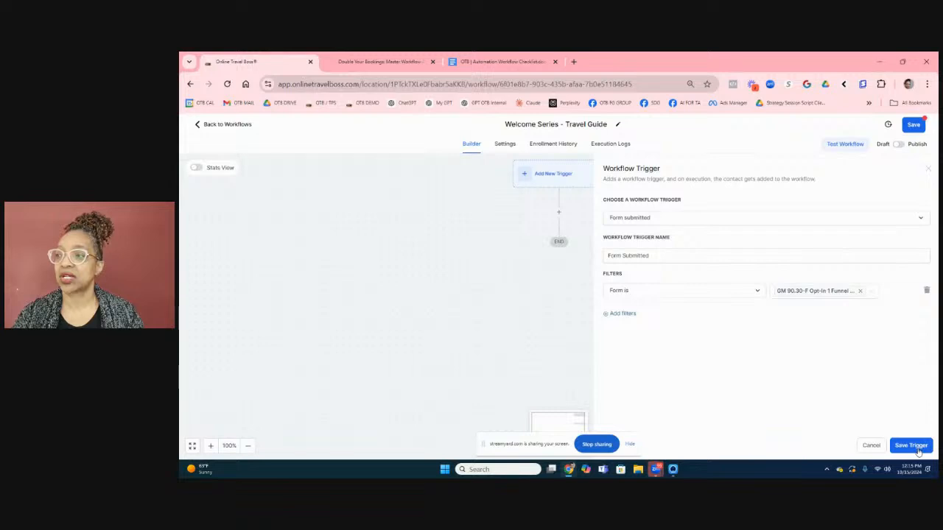
Rename the trigger 'Form Submitted = Travel Guide' and save it.
click(660, 254)
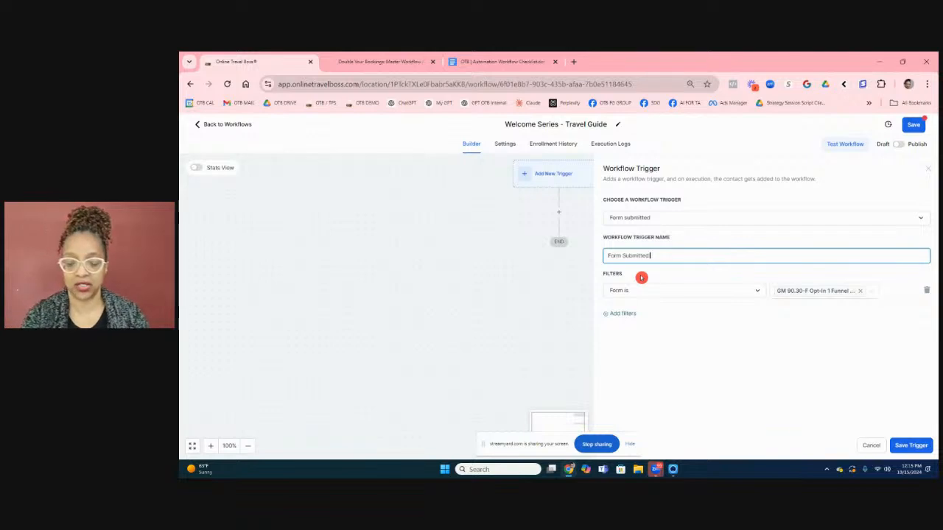
text(= Tra)
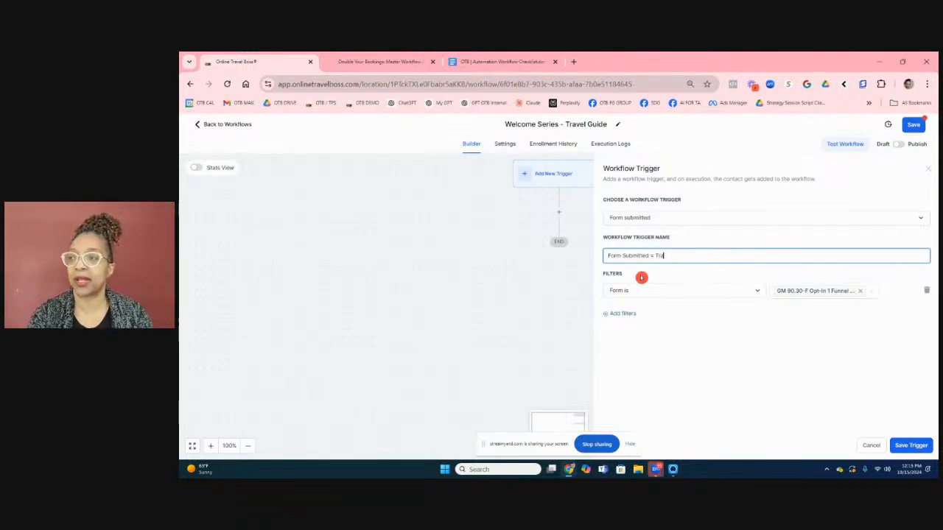
text(vel Guide)
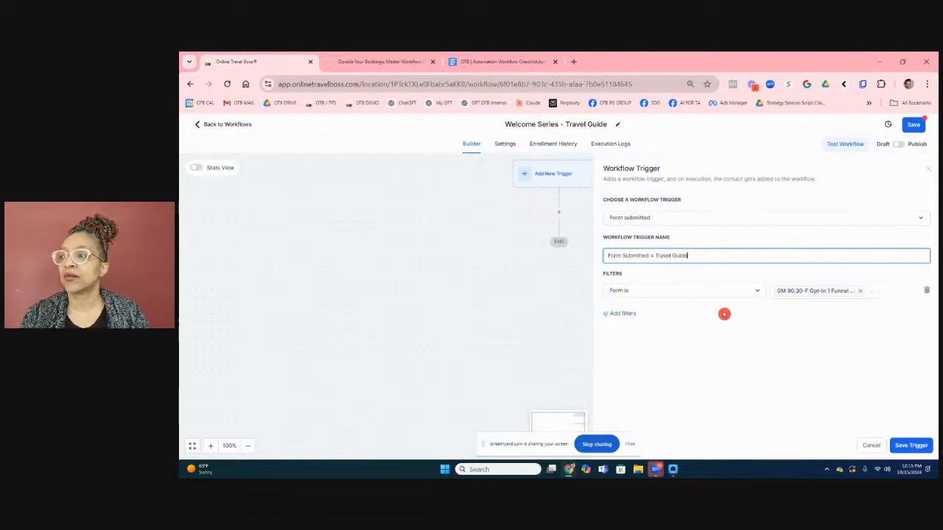
click(911, 445)
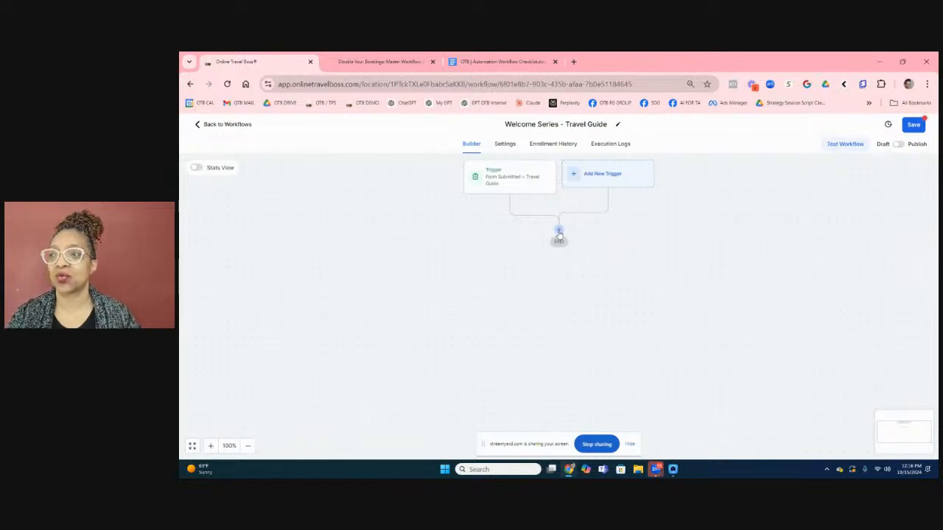
Add a Send Email action right after the trigger by searching 'email' among the actions.
click(558, 230)
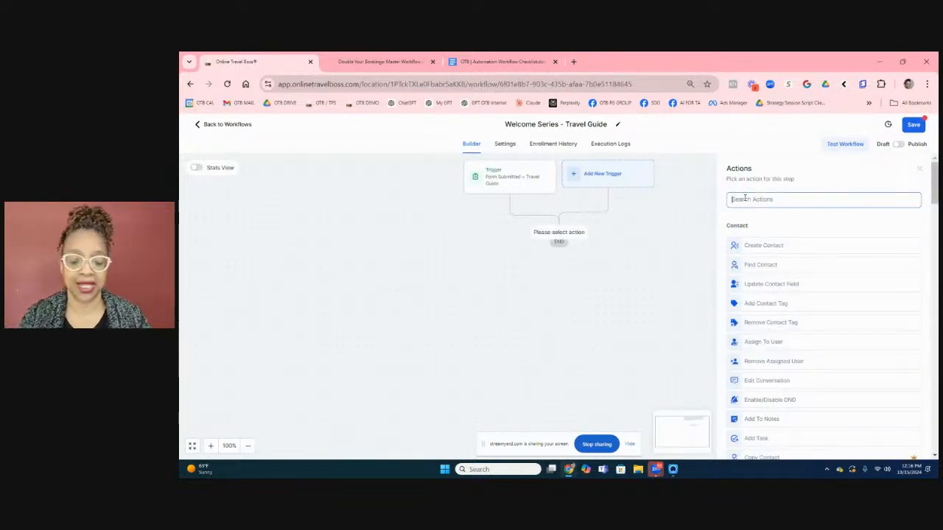
text(em)
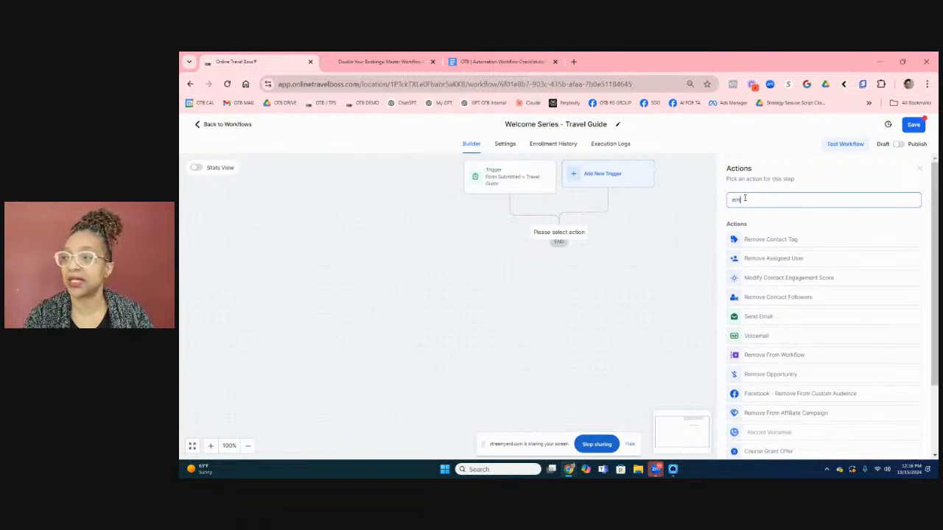
text(ail)
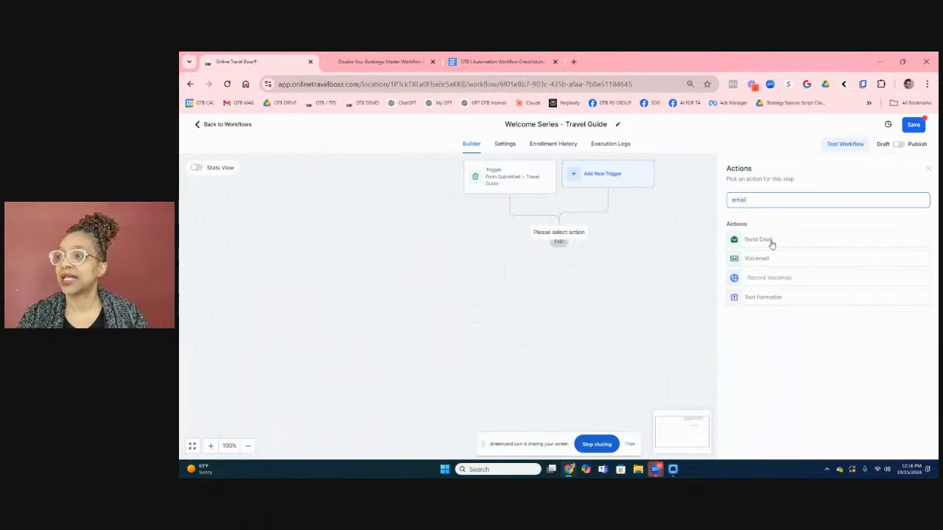
click(770, 241)
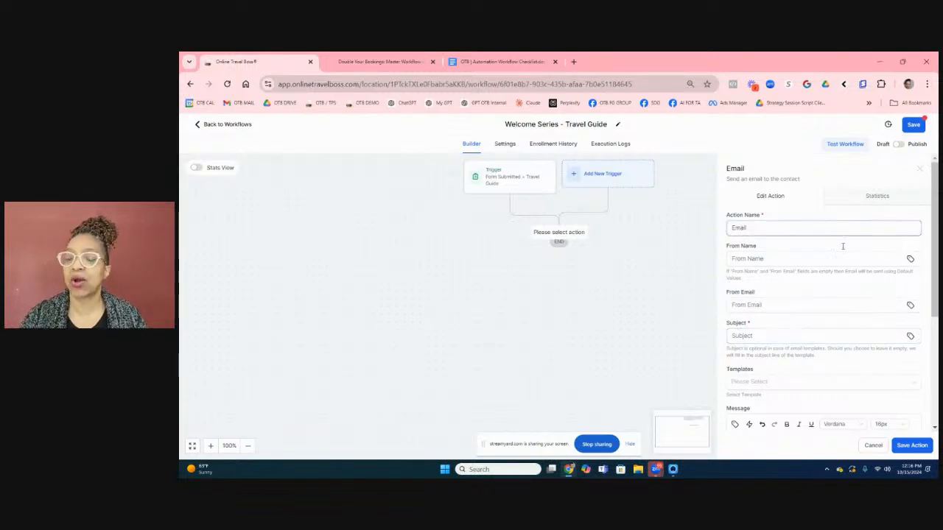
Rename the email action to 'Email #1 Welcome Travel Guide'.
click(771, 221)
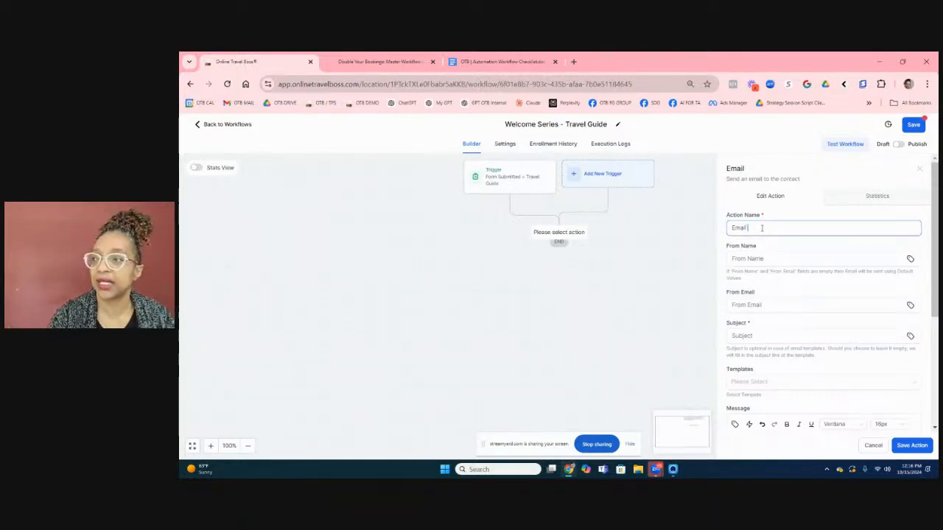
text(#1)
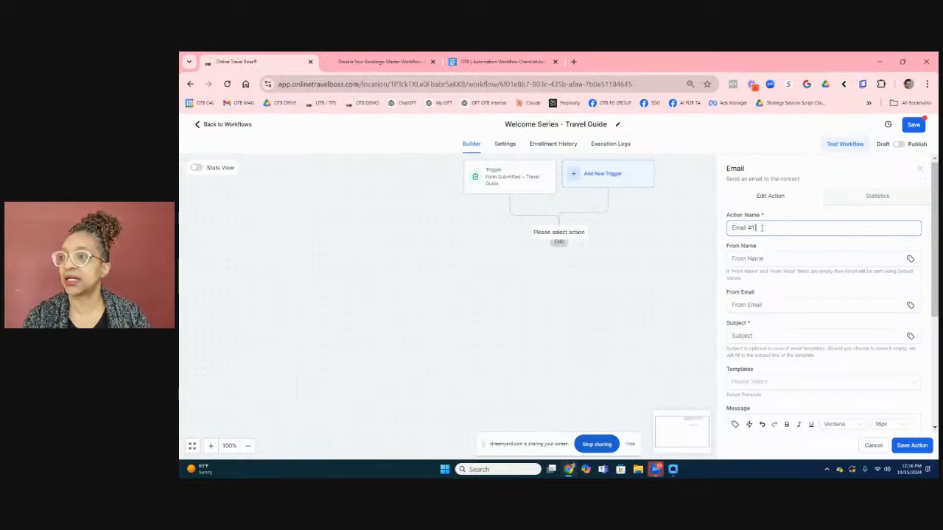
text( We)
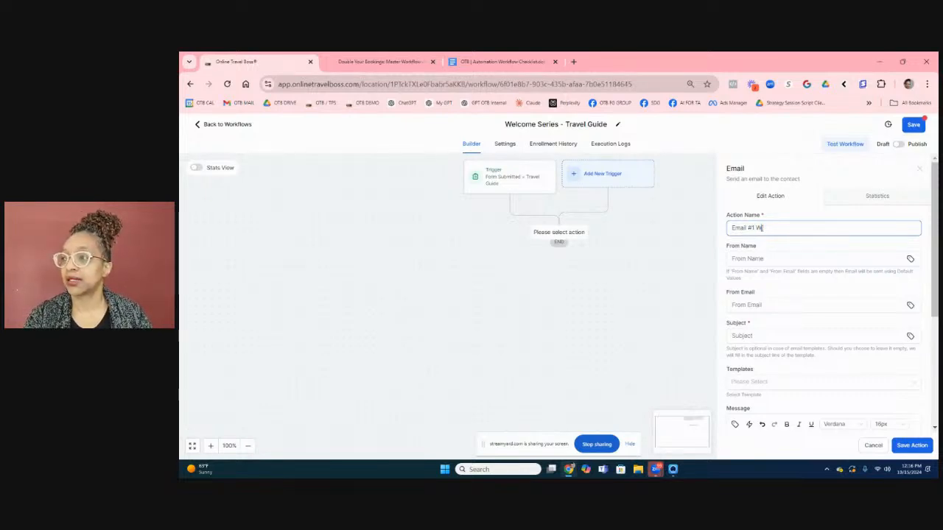
text(lcome )
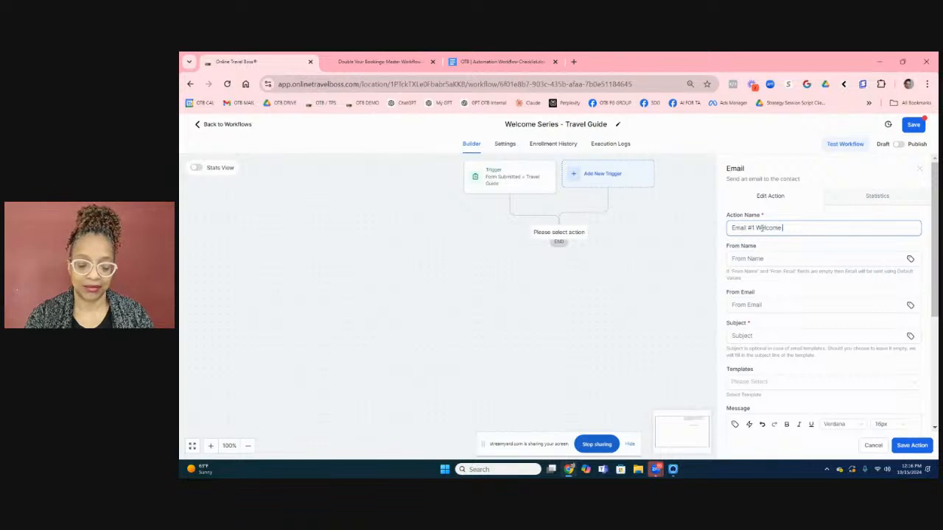
text(Travel Guide)
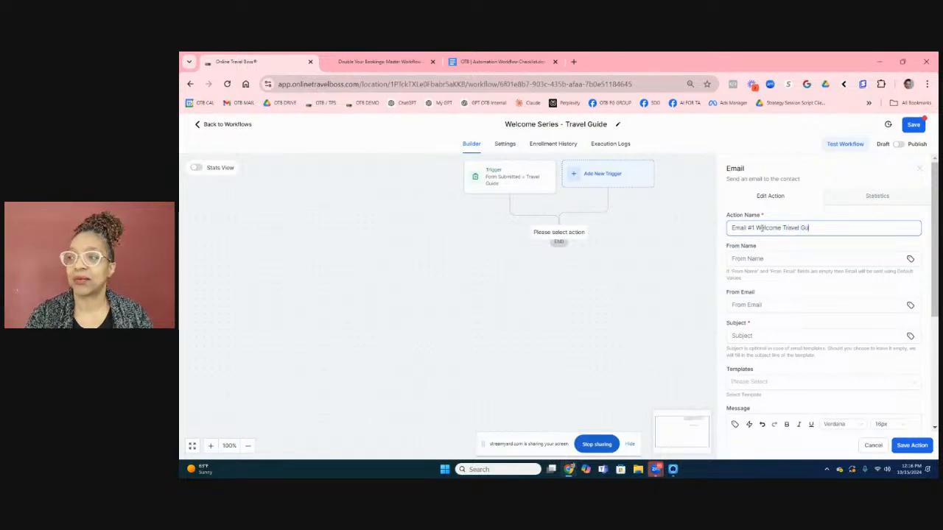
click(772, 259)
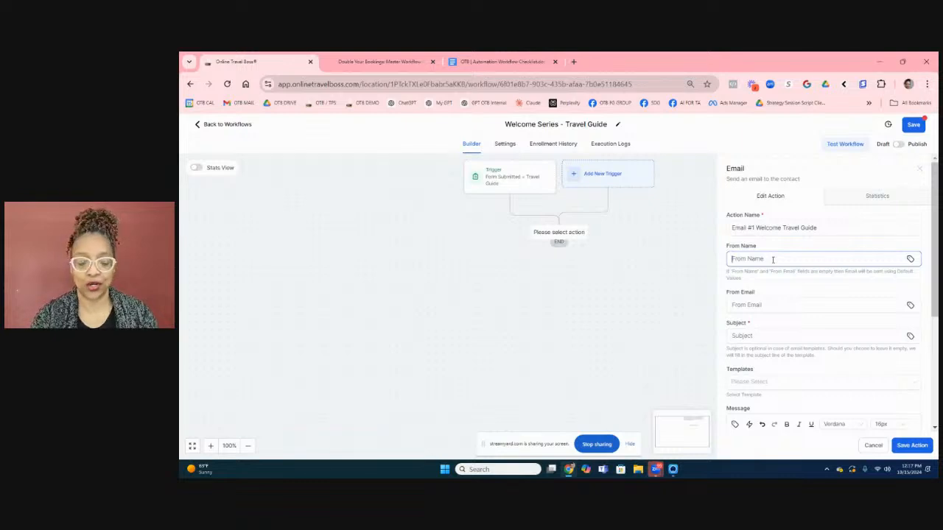
Try the Account > Owner > First name custom value as the sender name, then clear the From Name field.
text(Sundey)
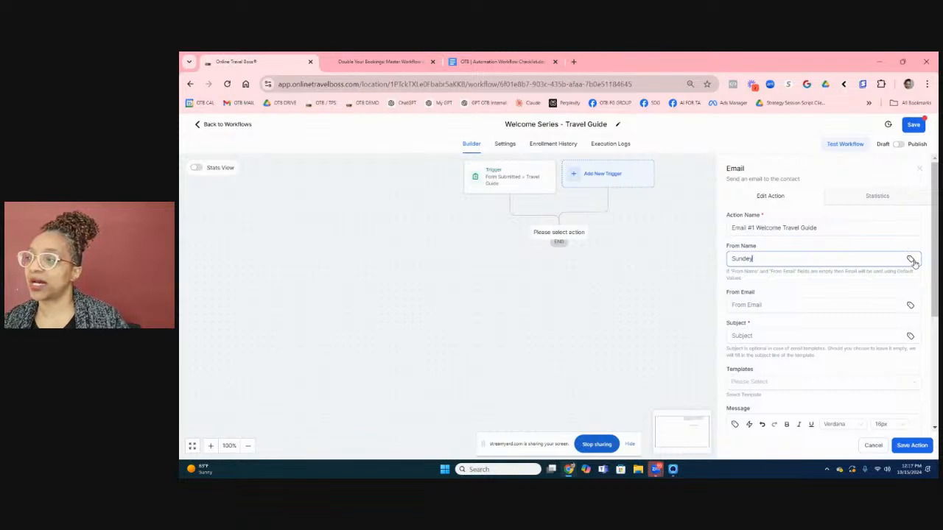
click(910, 259)
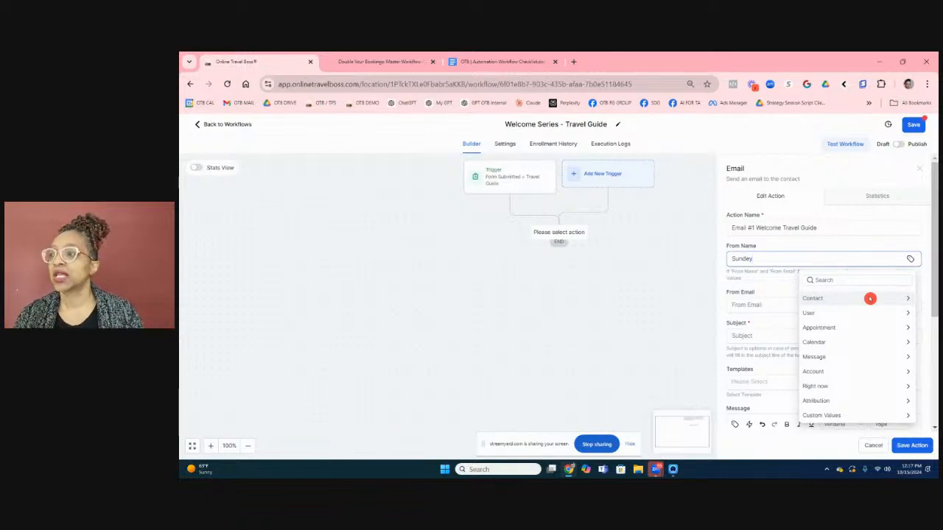
click(909, 299)
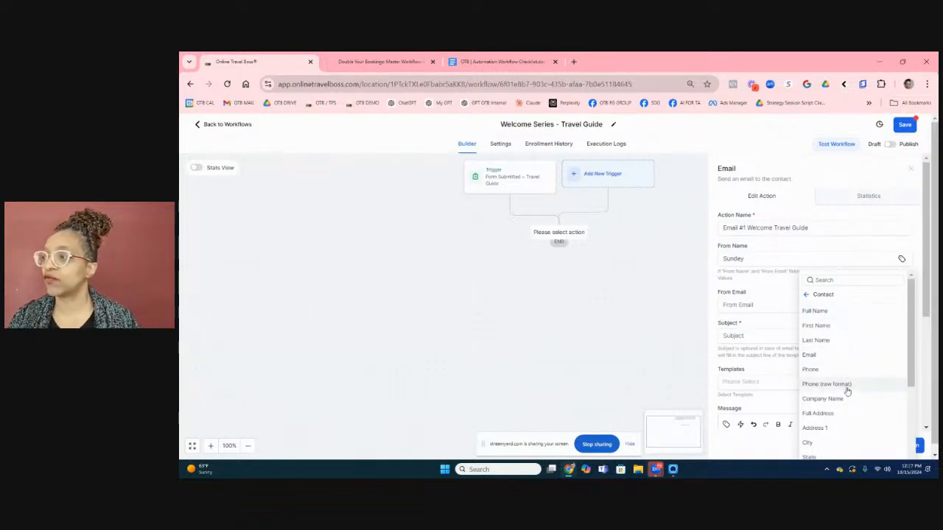
scroll(847, 390, down, 3)
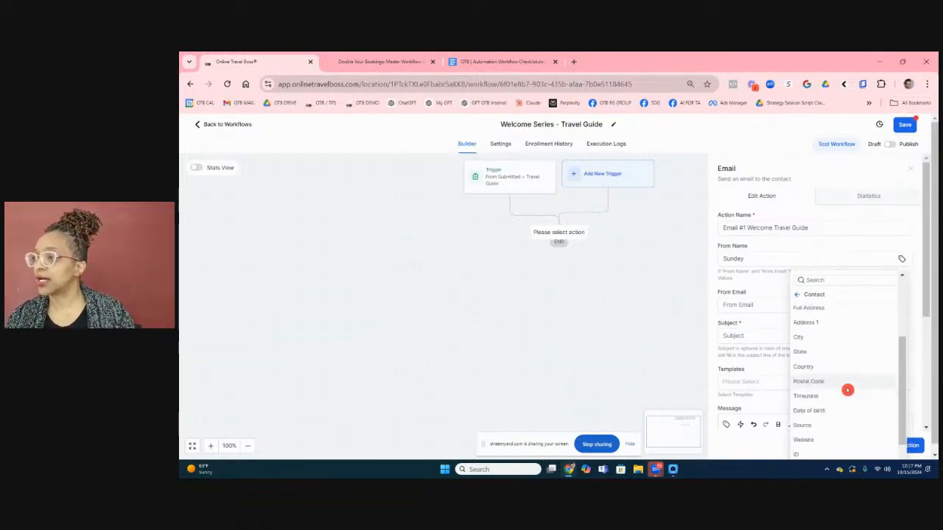
scroll(847, 389, up, 3)
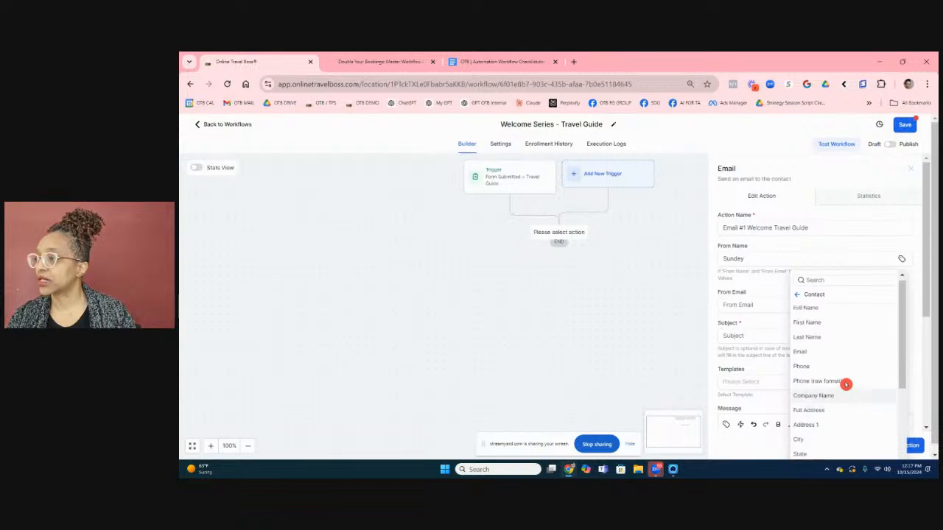
click(795, 298)
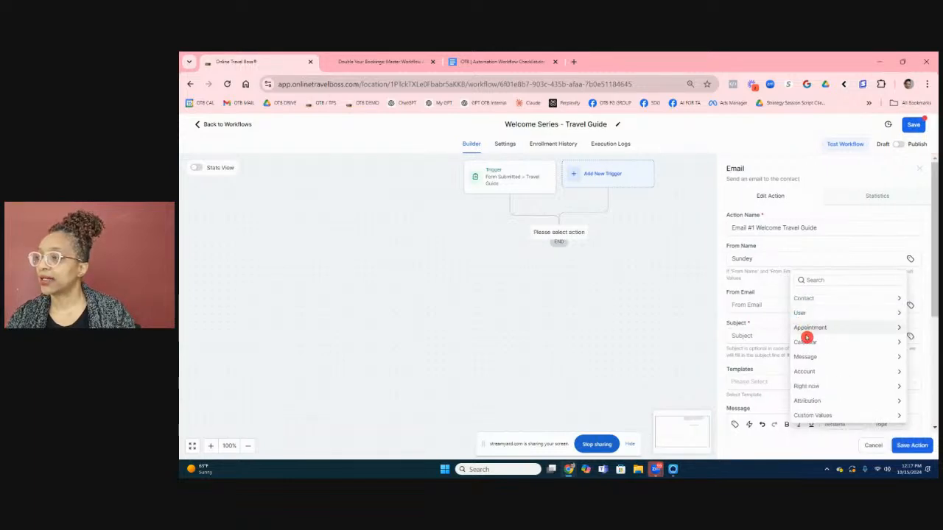
click(810, 372)
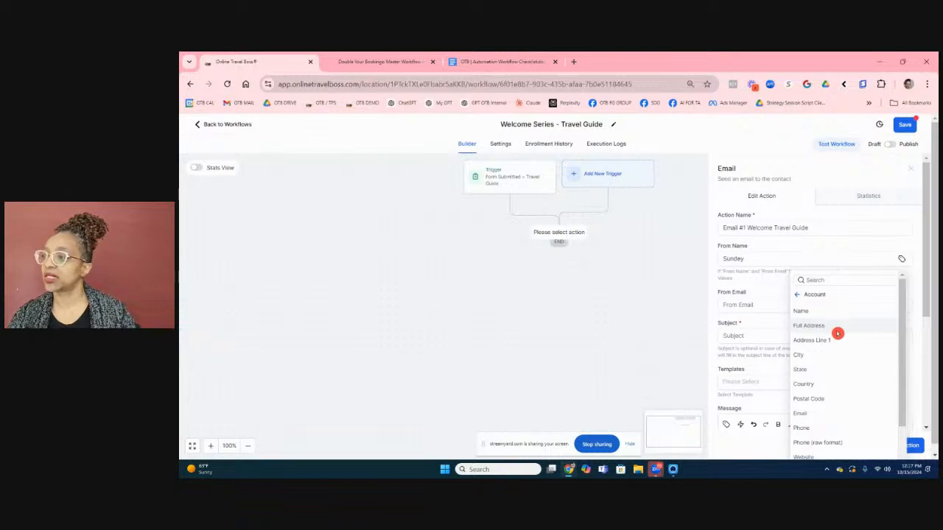
scroll(836, 335, down, 4)
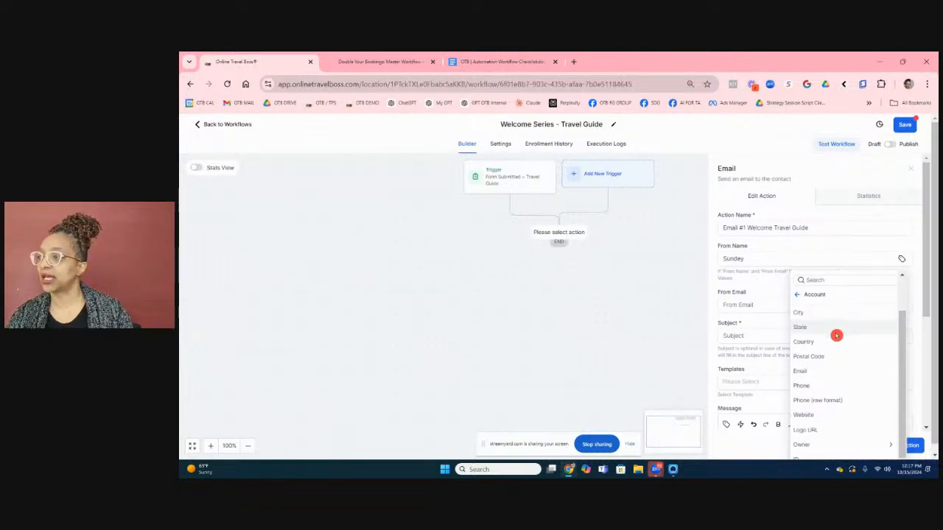
click(824, 436)
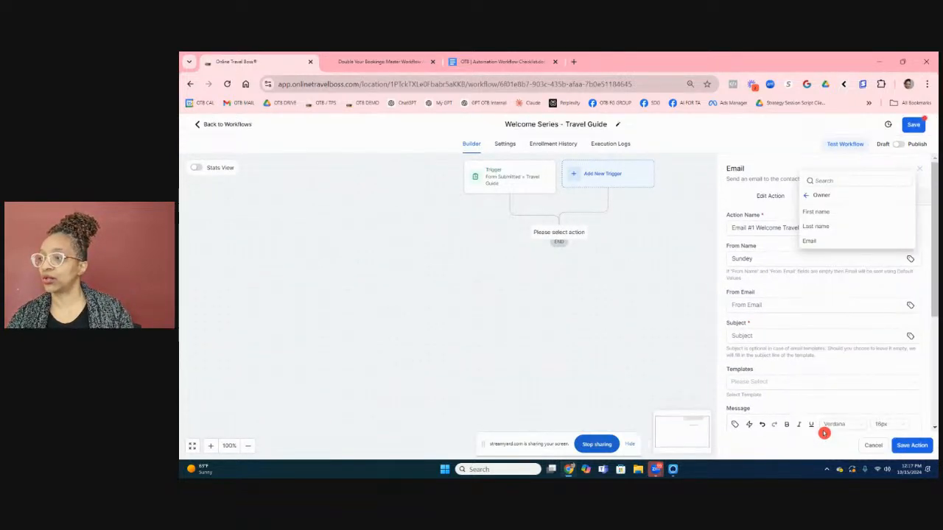
click(847, 217)
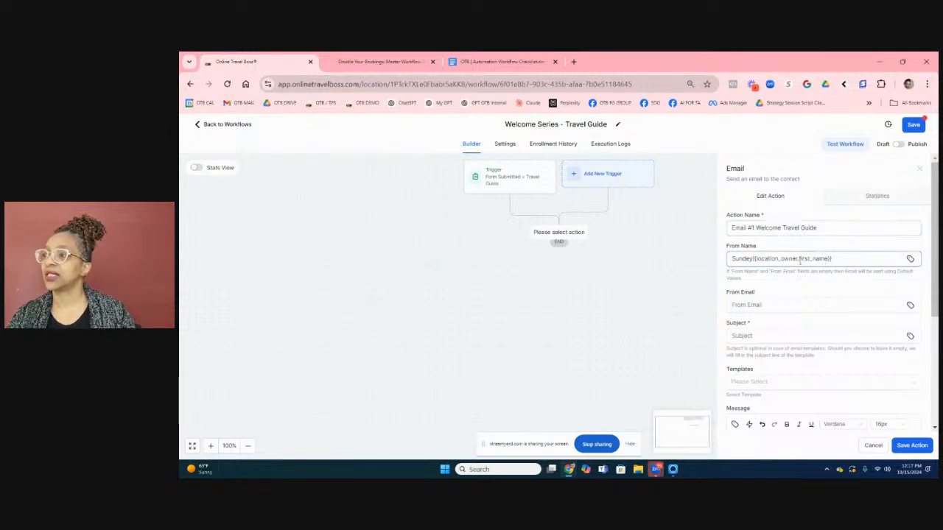
drag(850, 261, 633, 255)
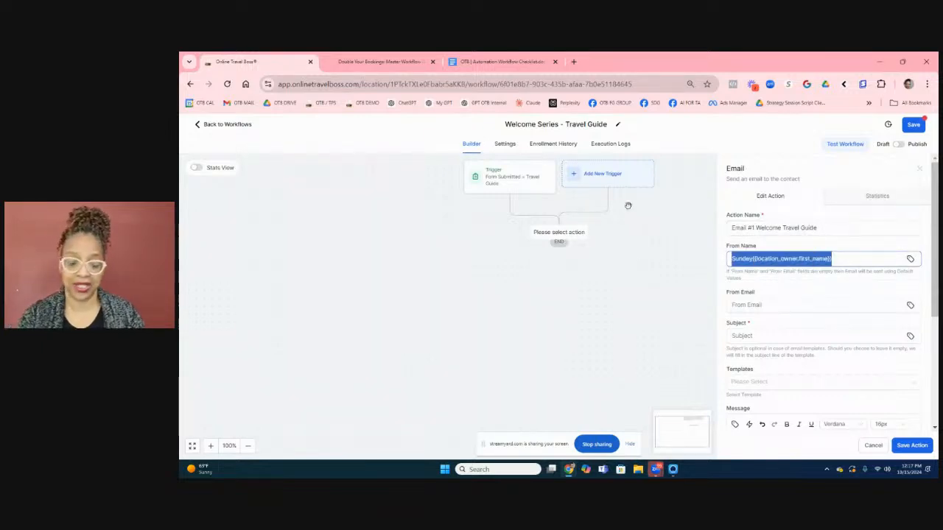
key(BackSpace)
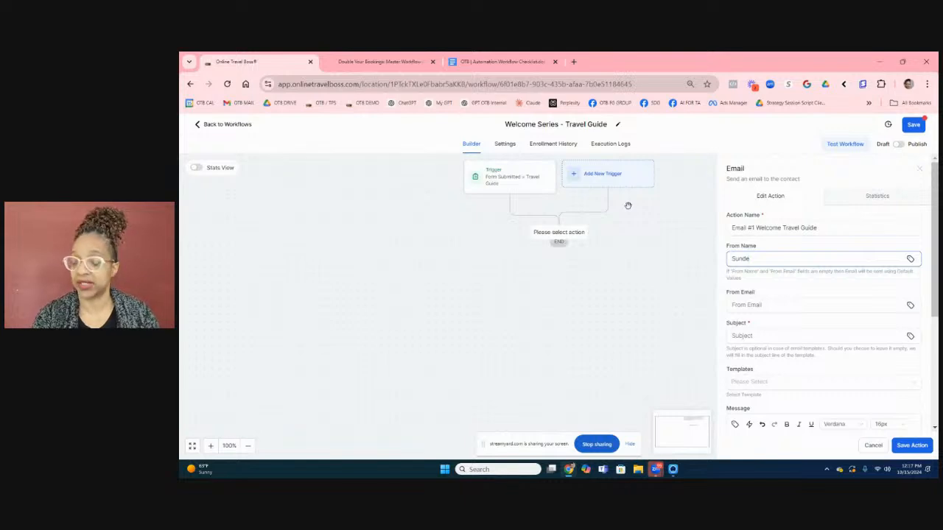
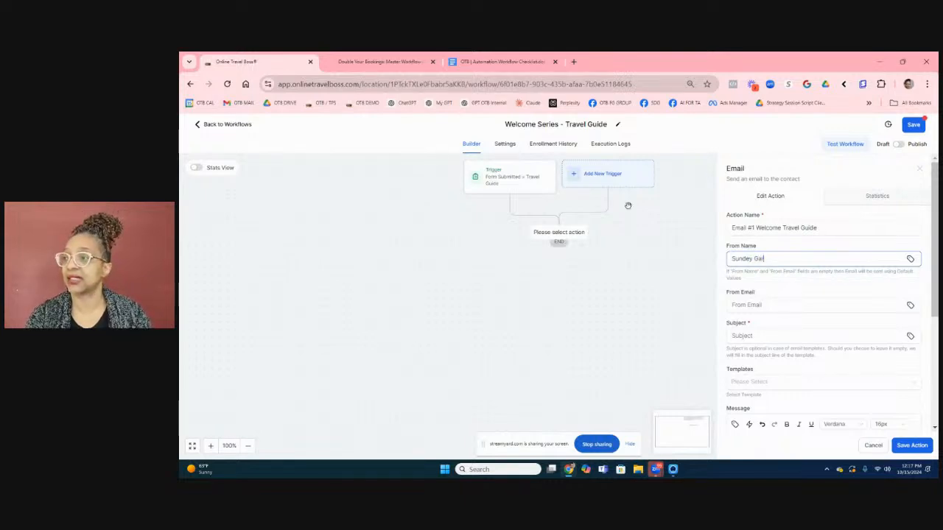
Enter the sender's full name in From Name and the sender's e-mail address in From Email.
click(756, 305)
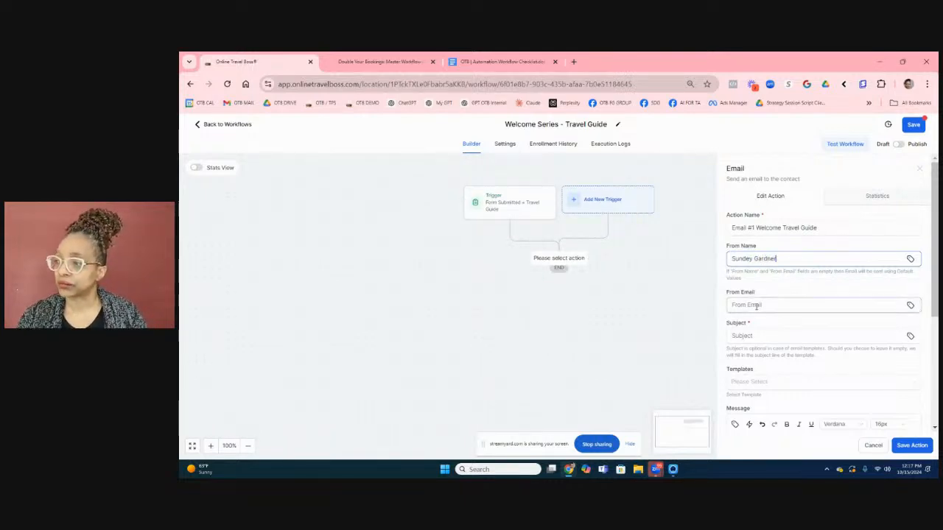
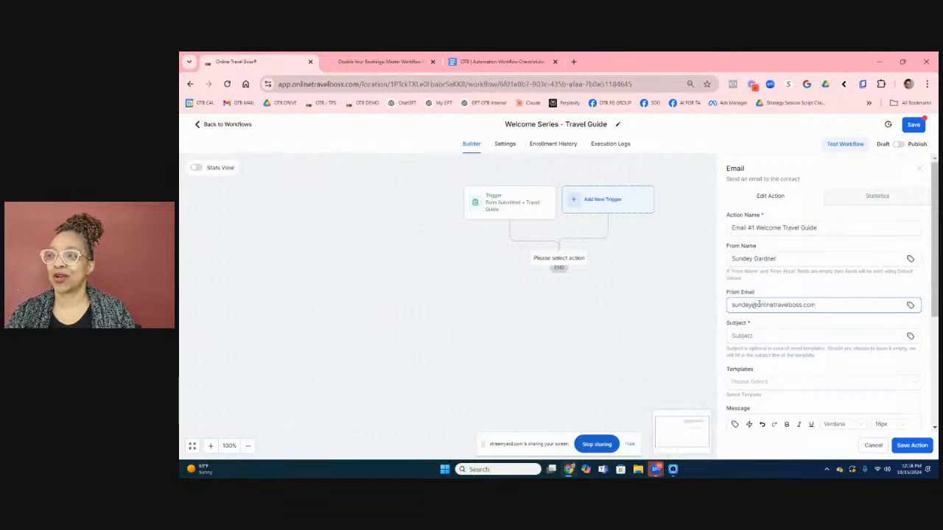
click(758, 335)
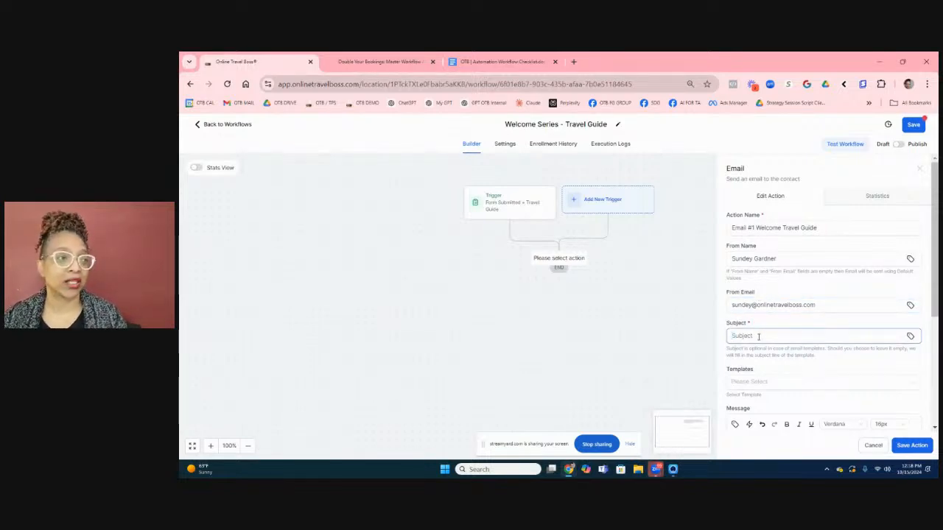
Enter the subject line 'Test Welcome Email #1', correcting a typo along the way.
text(Test We)
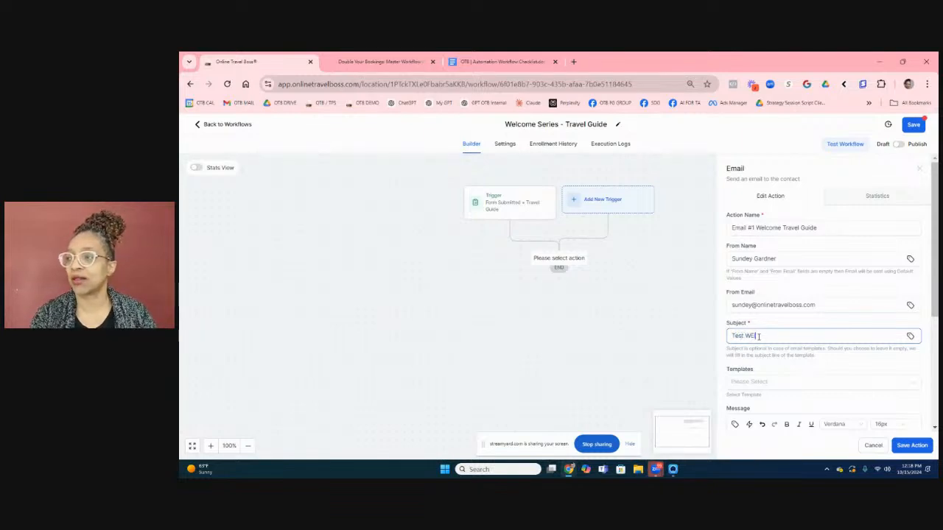
key(BackSpace)
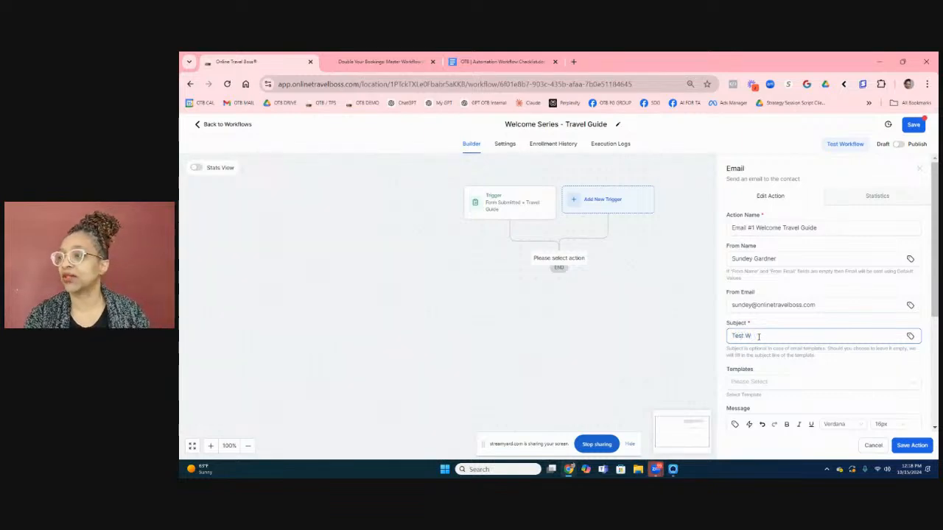
text(elcome)
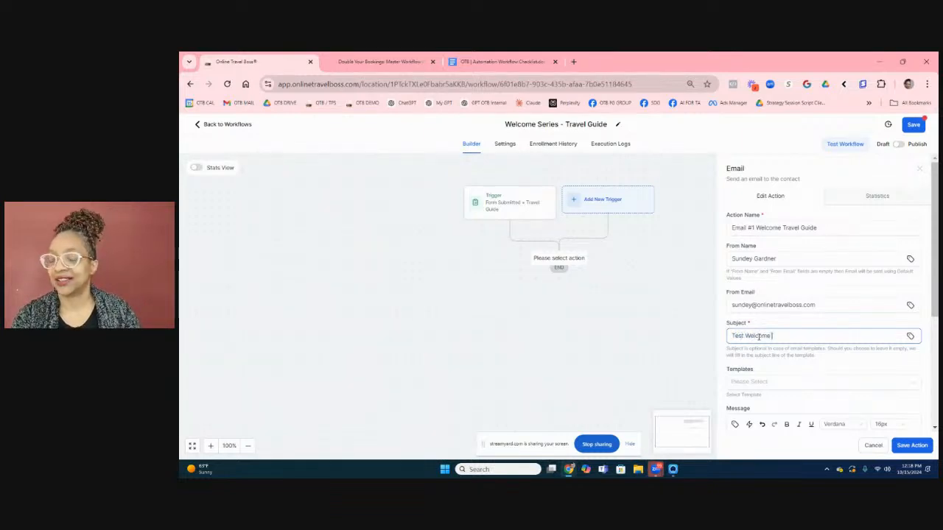
text( Email #1)
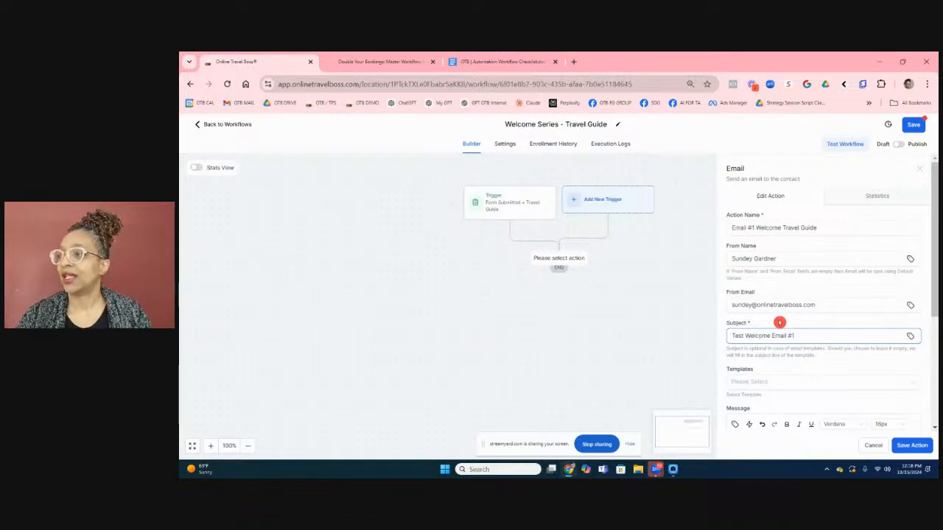
scroll(778, 322, down, 2)
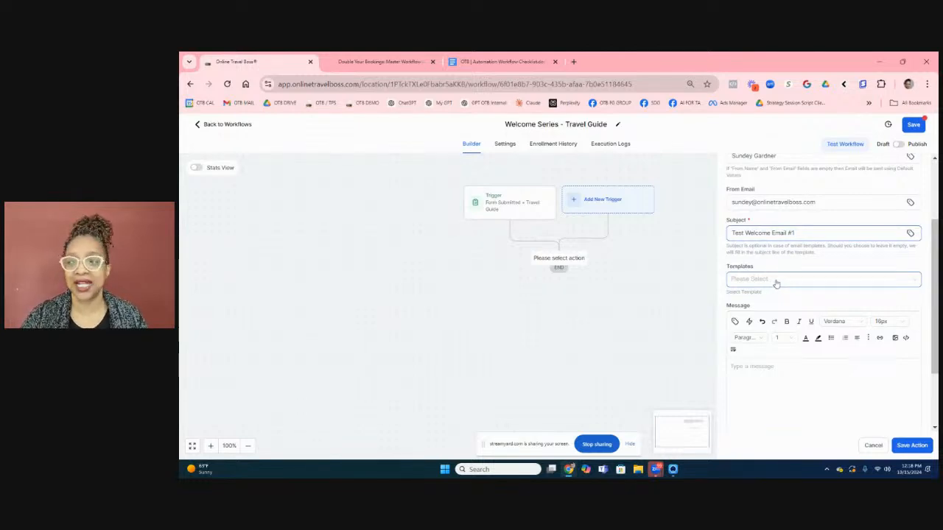
click(775, 284)
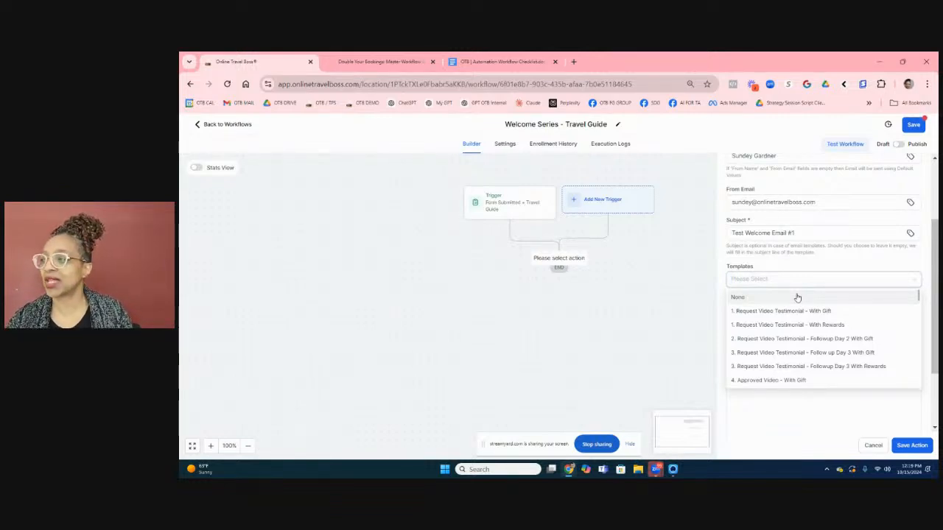
scroll(804, 338, down, 3)
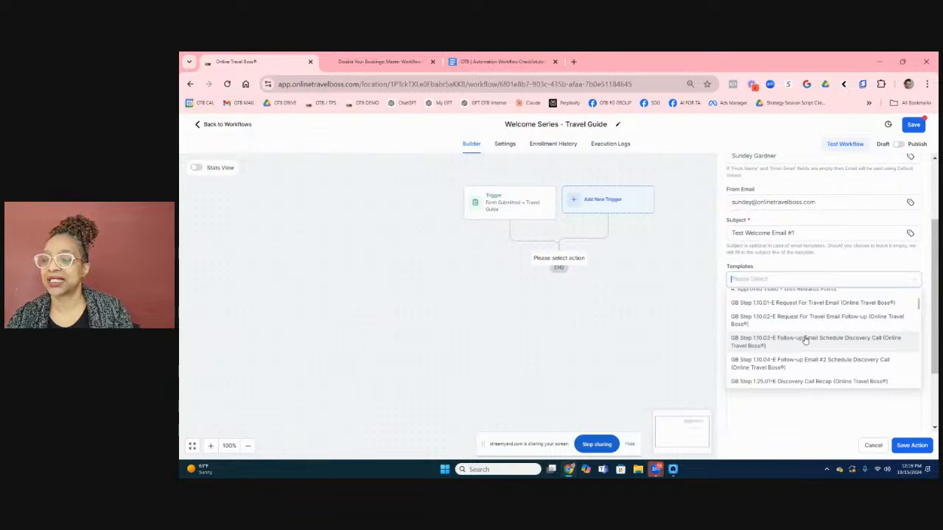
scroll(805, 339, down, 5)
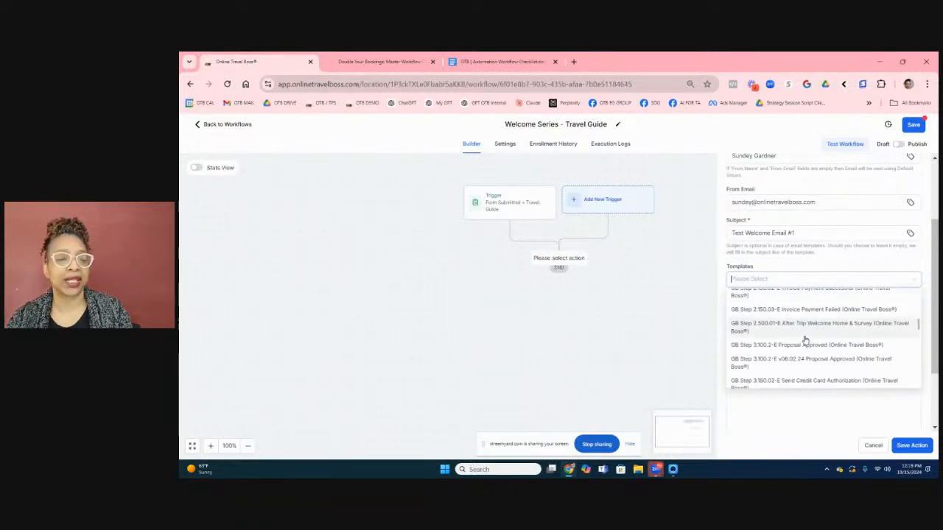
scroll(804, 338, up, 6)
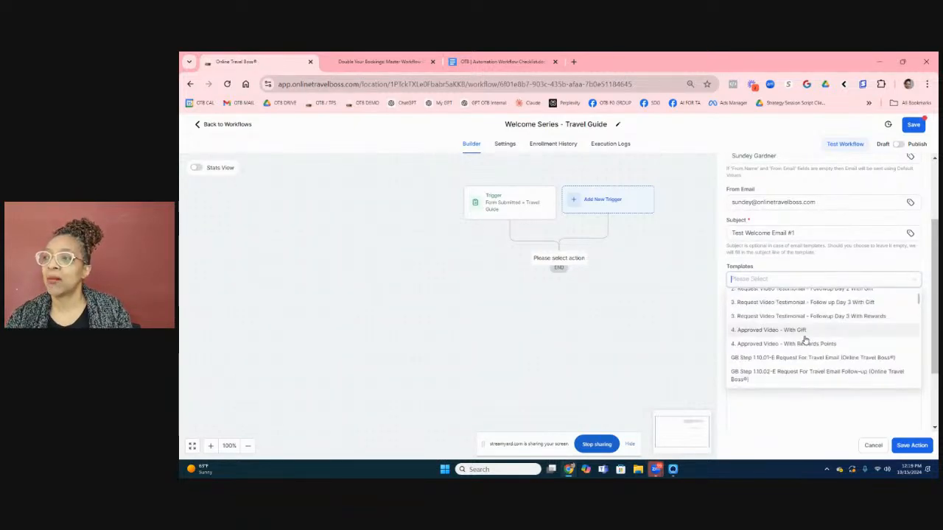
click(808, 263)
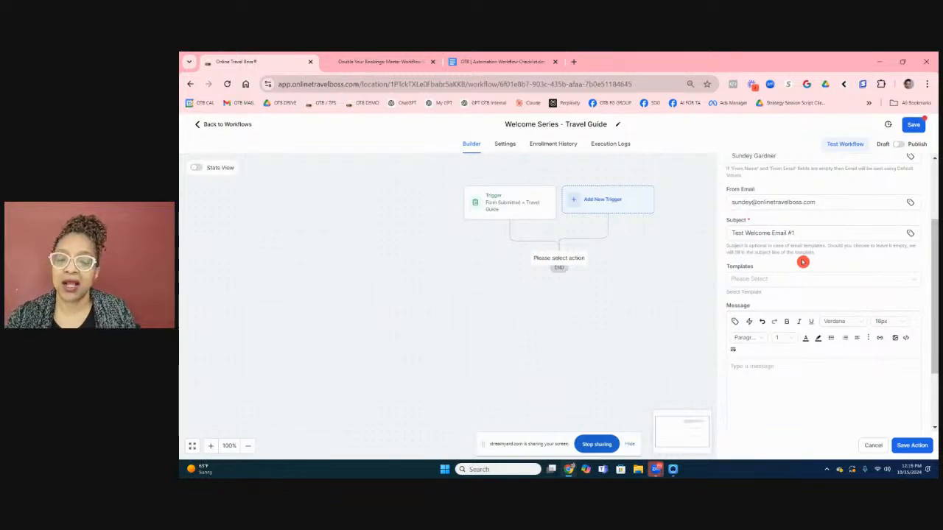
click(769, 361)
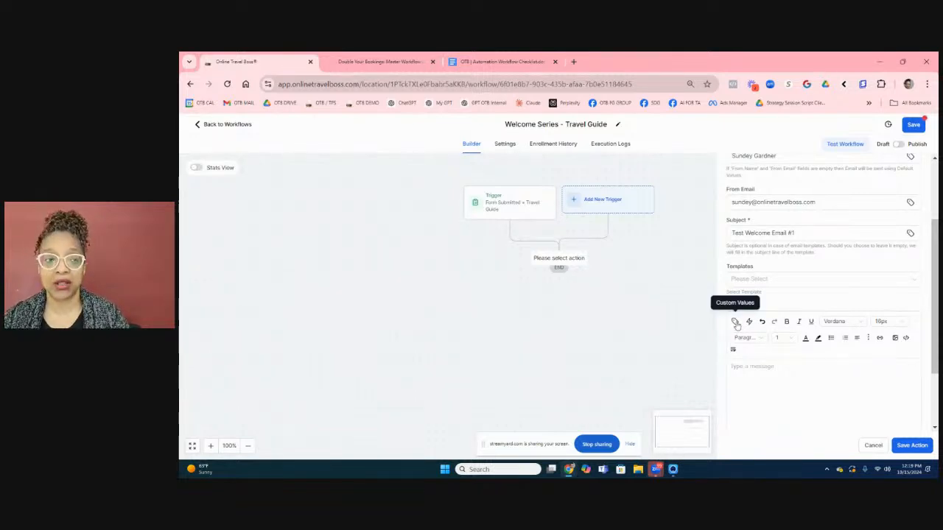
Begin the message with 'Hi {{contact.first_name}}' using the Contact > First Name custom value.
click(735, 323)
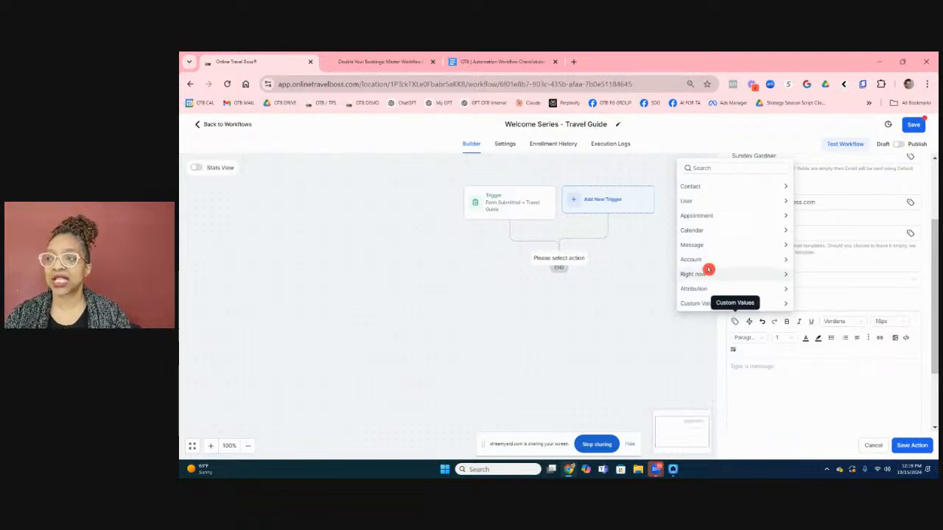
click(785, 187)
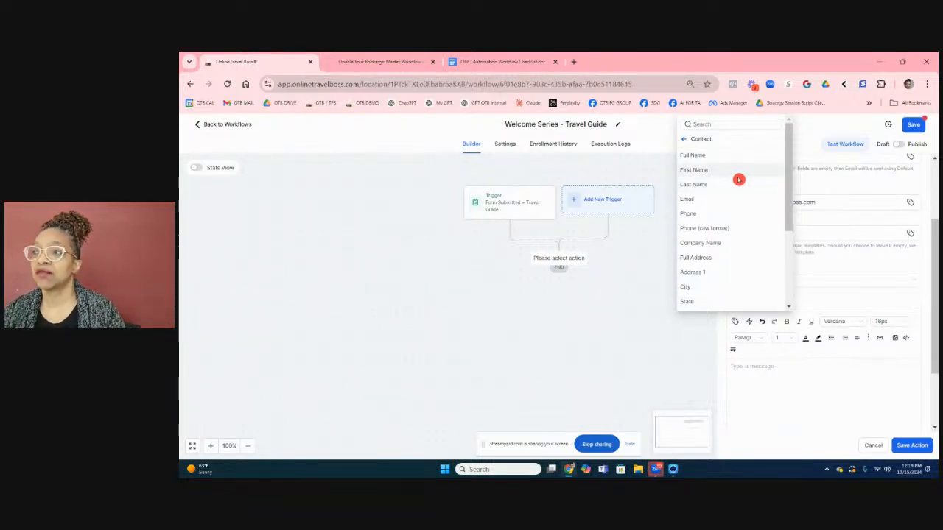
click(738, 176)
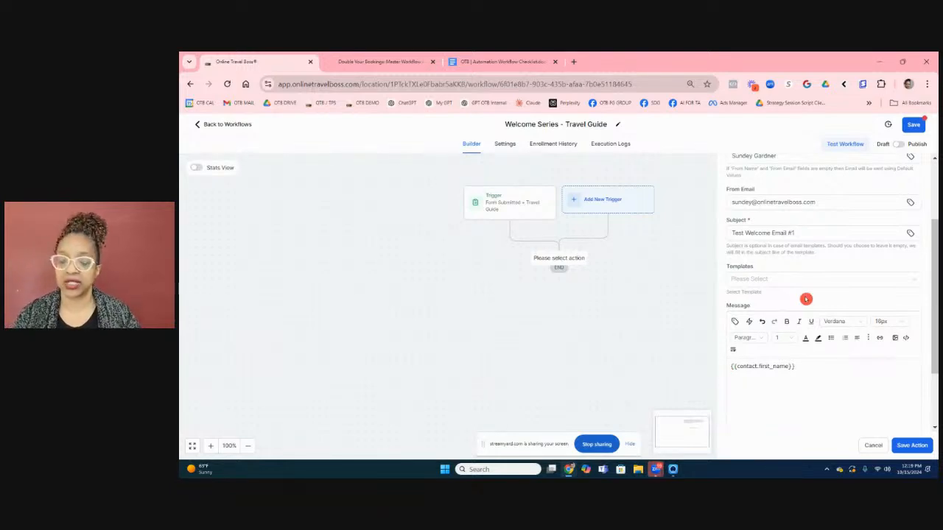
text(Hi)
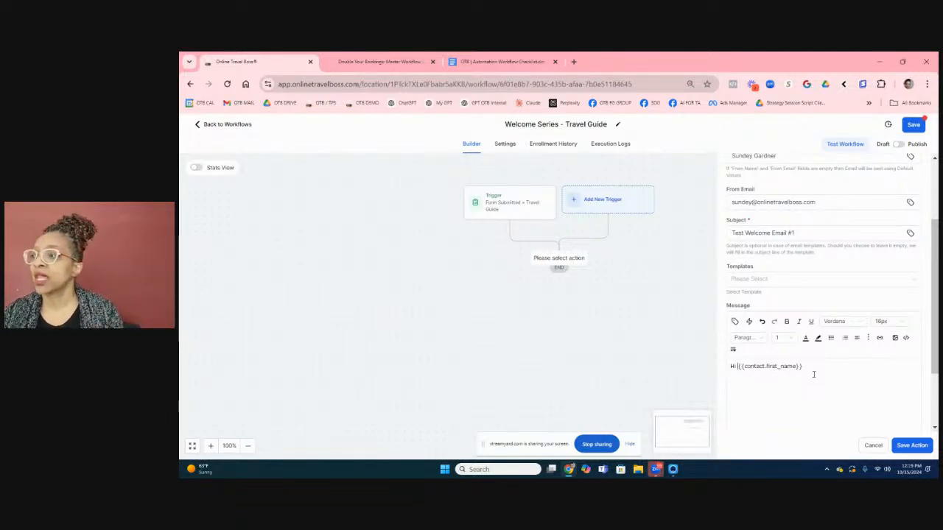
Finish the body with a 'Test' line and a Cheers sign-off with the sender's name, then save the action.
text(,)
key(Return)
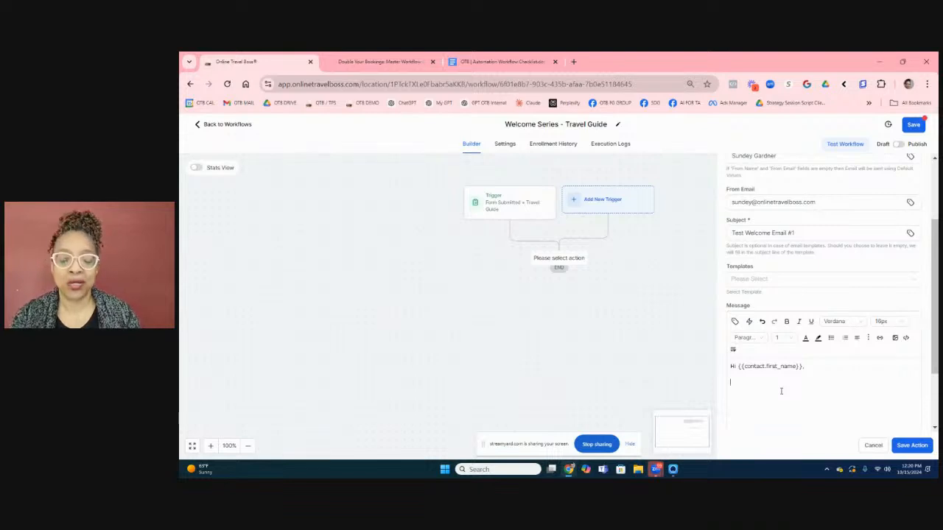
text(Test)
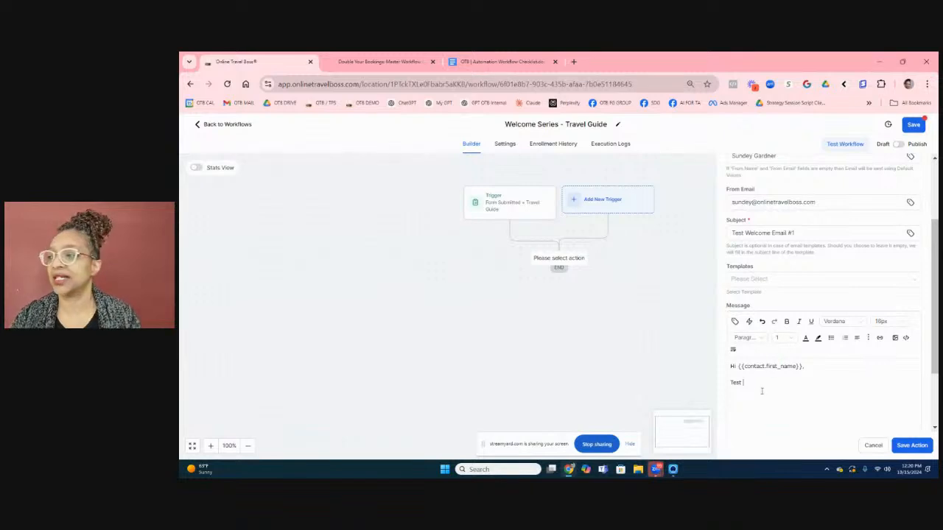
key(Return)
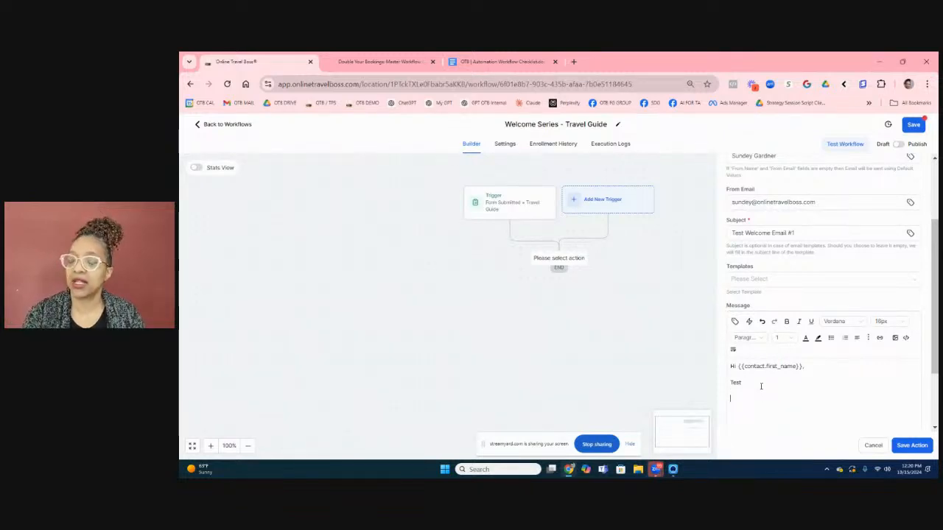
text(Cheer)
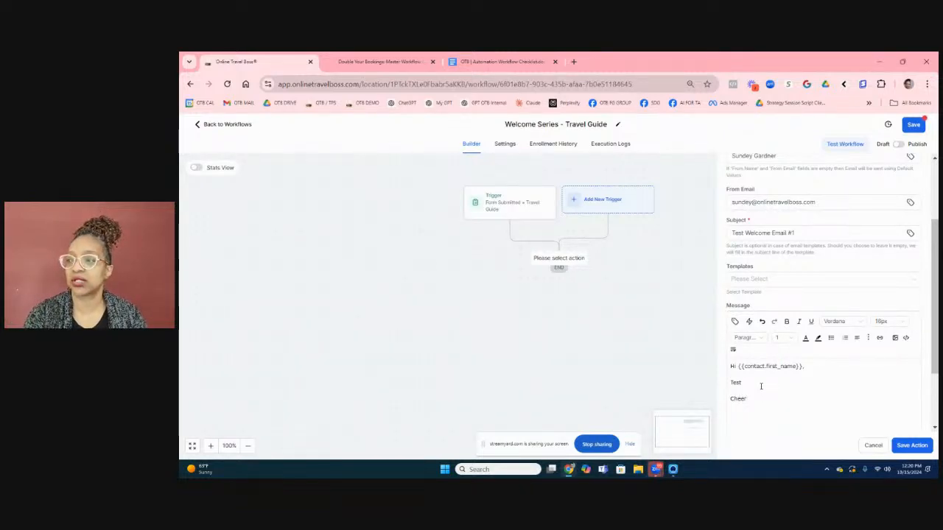
text(s, )
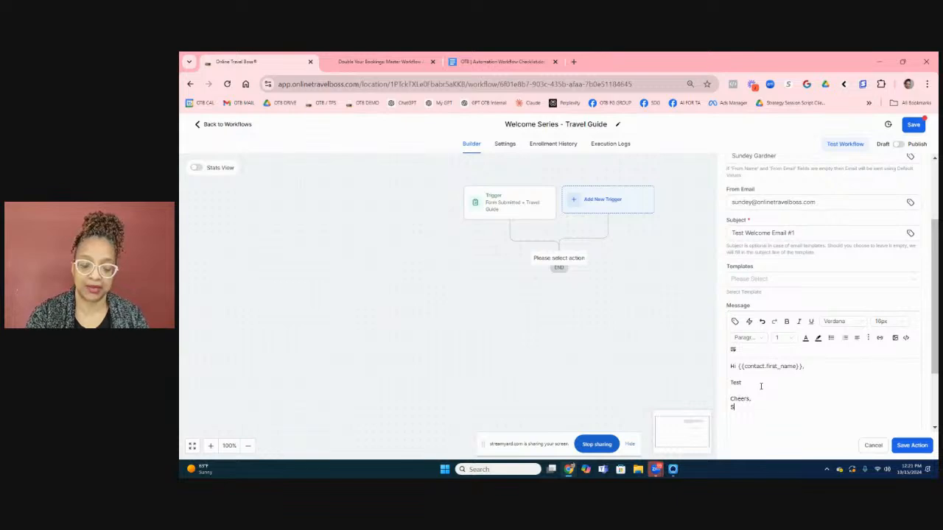
text(Sundey)
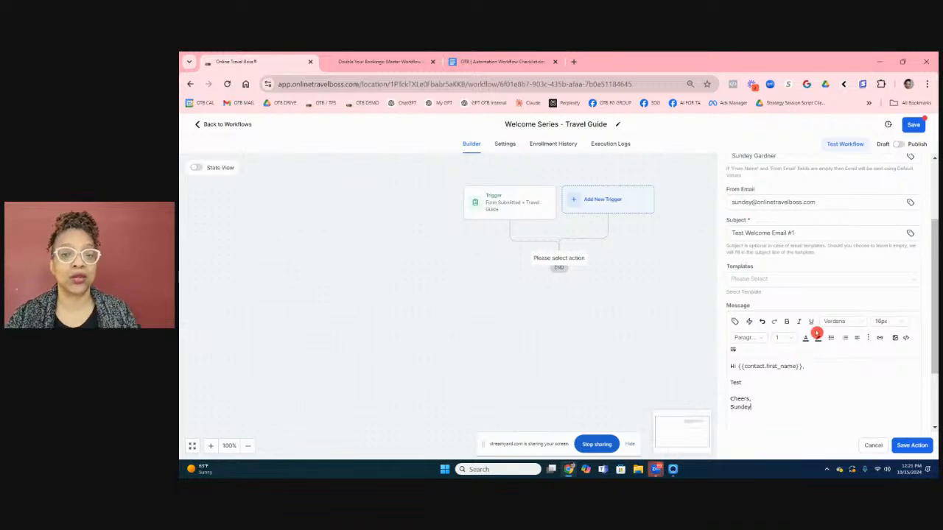
click(901, 445)
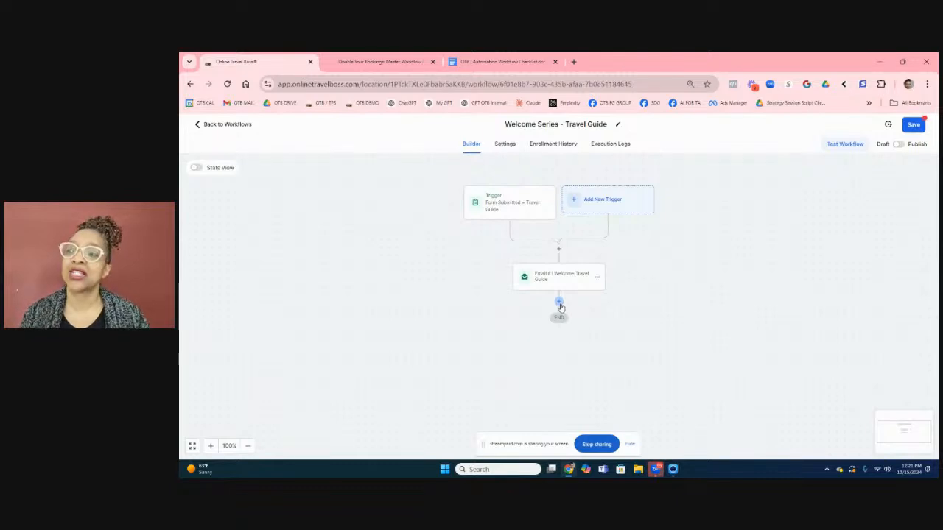
Add a note action after Email #1 by filtering the actions with 'not'.
click(559, 302)
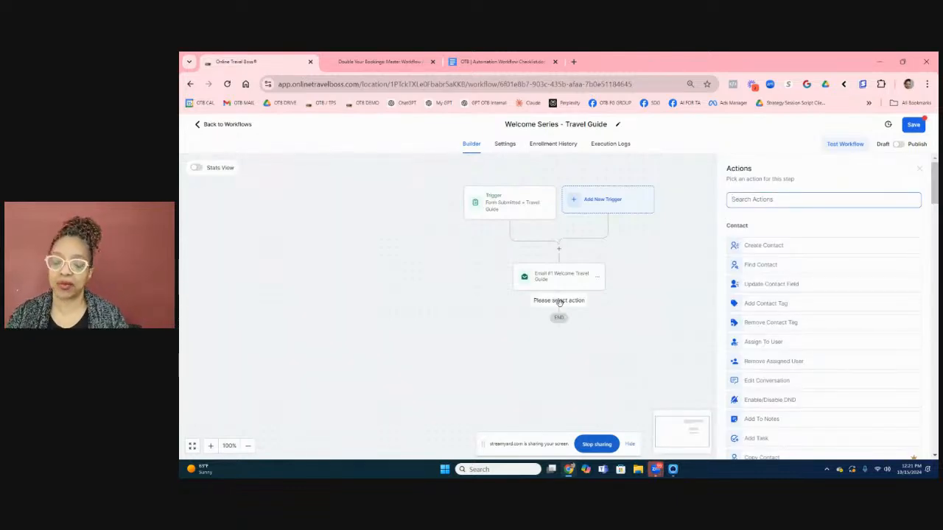
text(not)
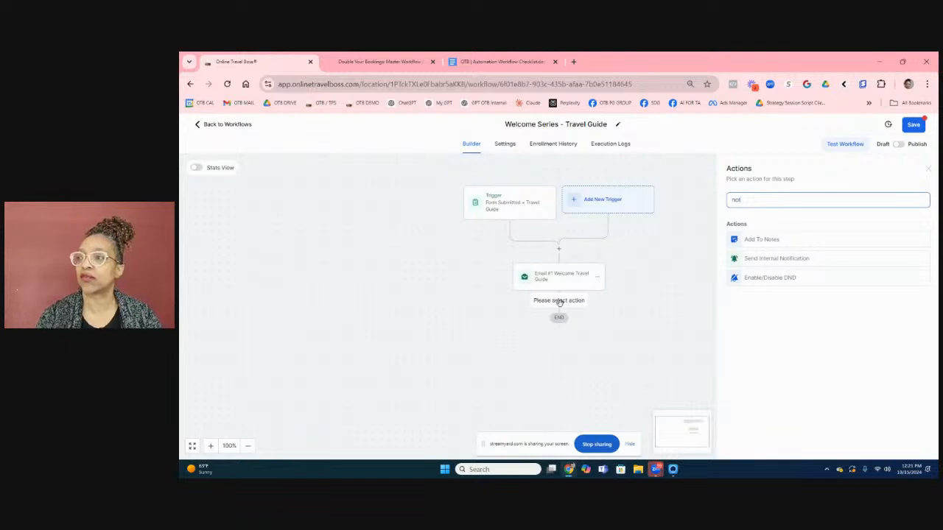
click(753, 241)
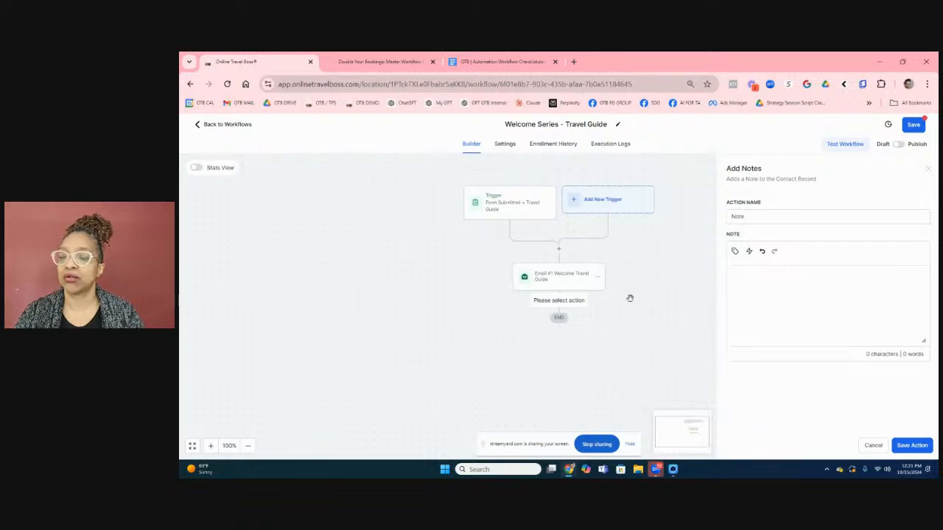
Write the note as the Right now month/day/year date followed by '- Download Travel Guide'.
click(759, 273)
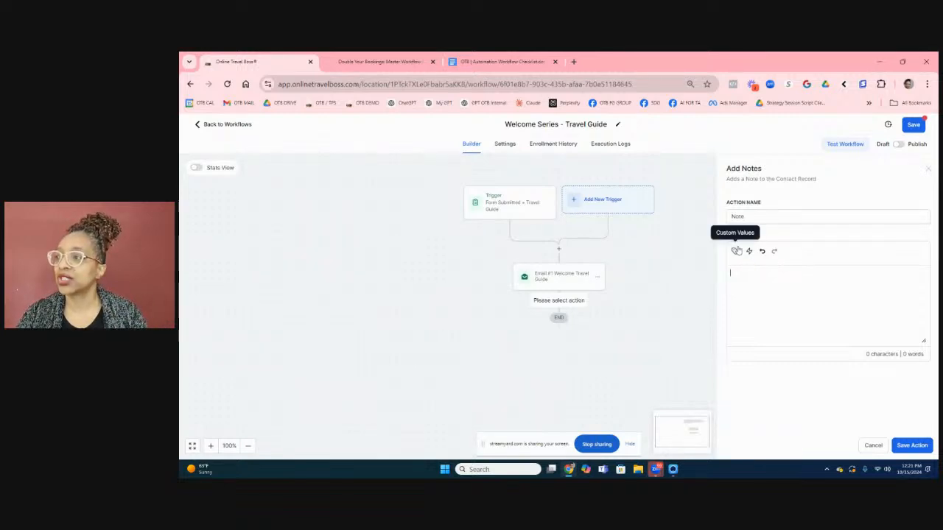
click(735, 252)
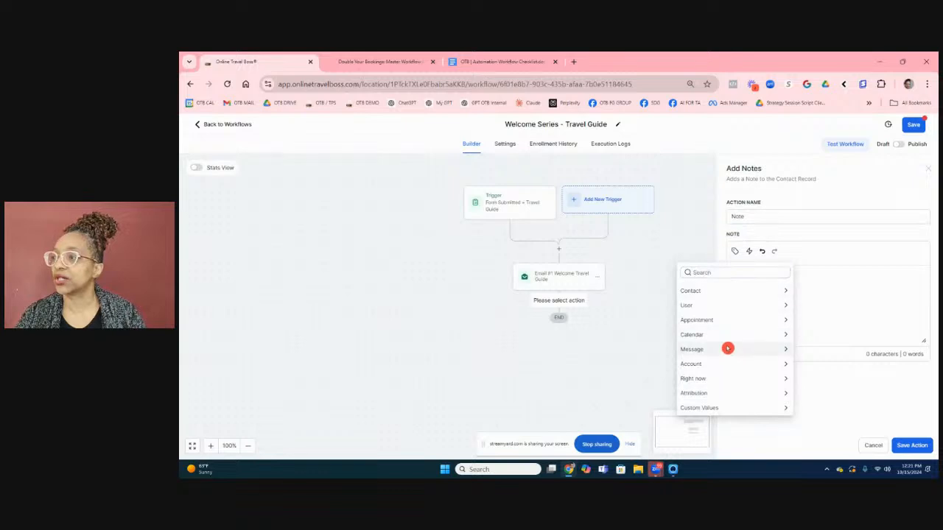
click(715, 380)
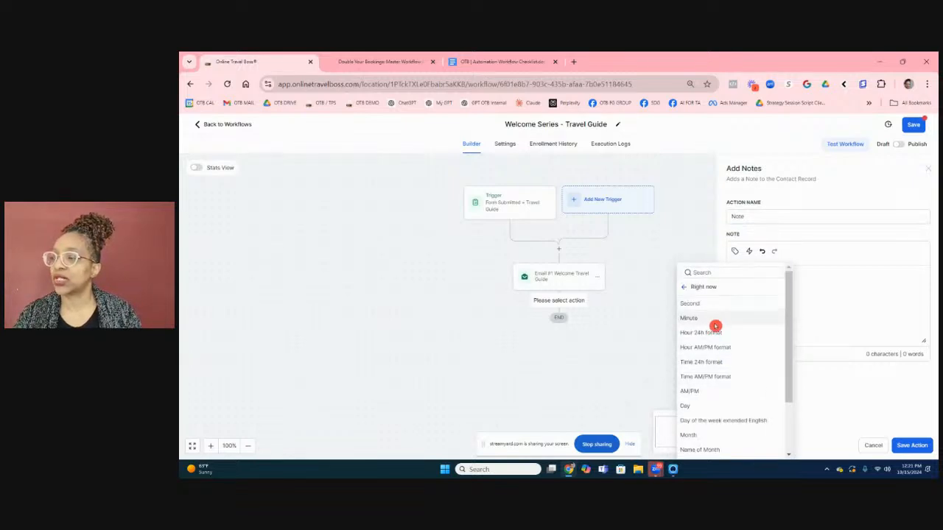
scroll(715, 326, down, 2)
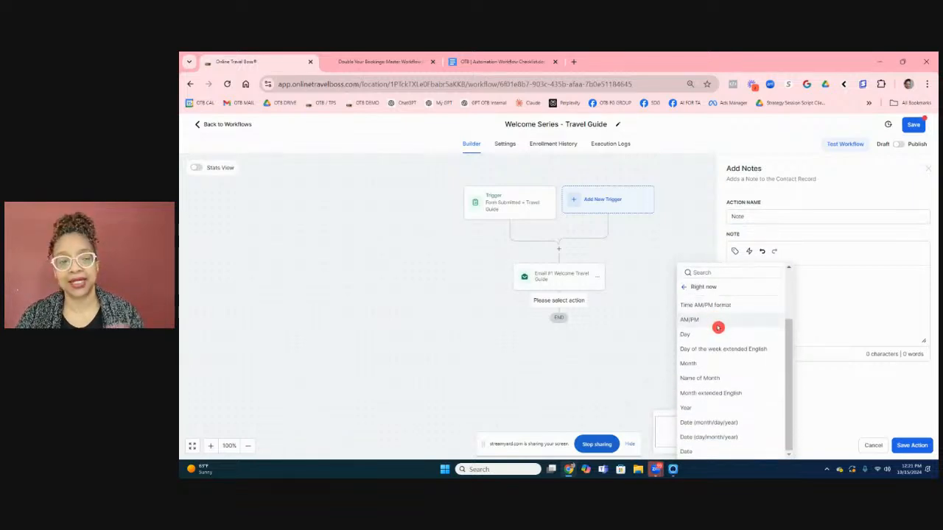
click(719, 422)
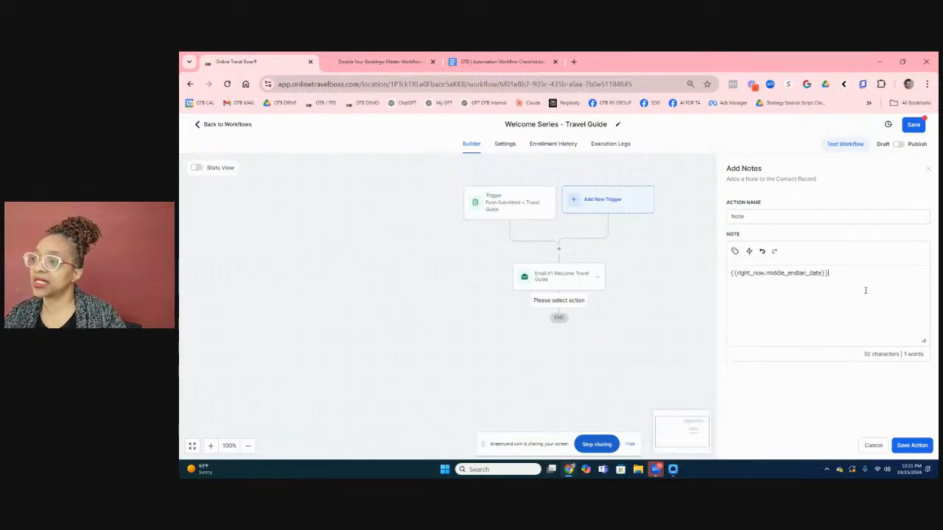
text(- D)
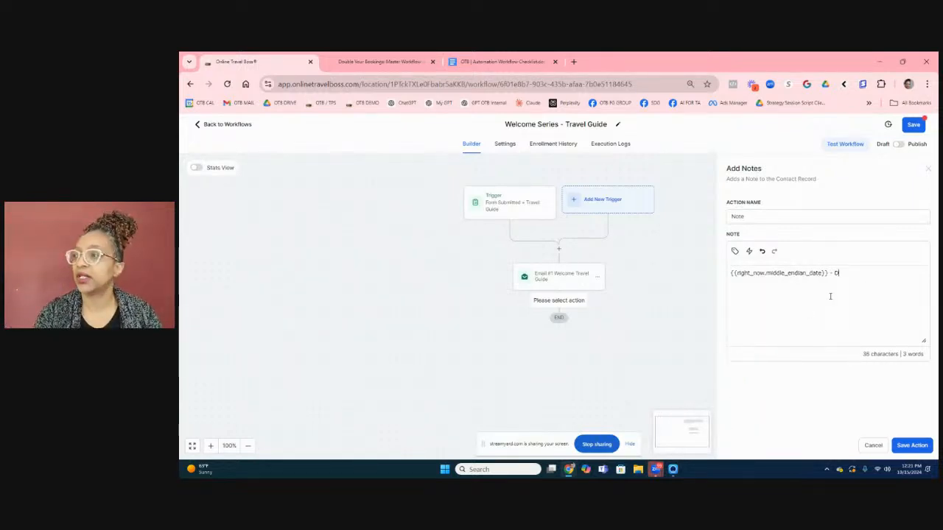
text(ownloade)
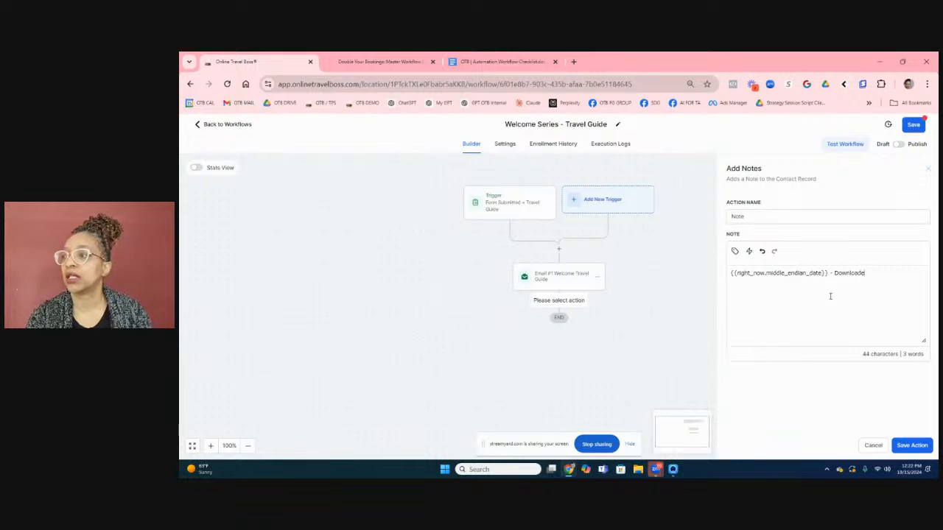
key(BackSpace)
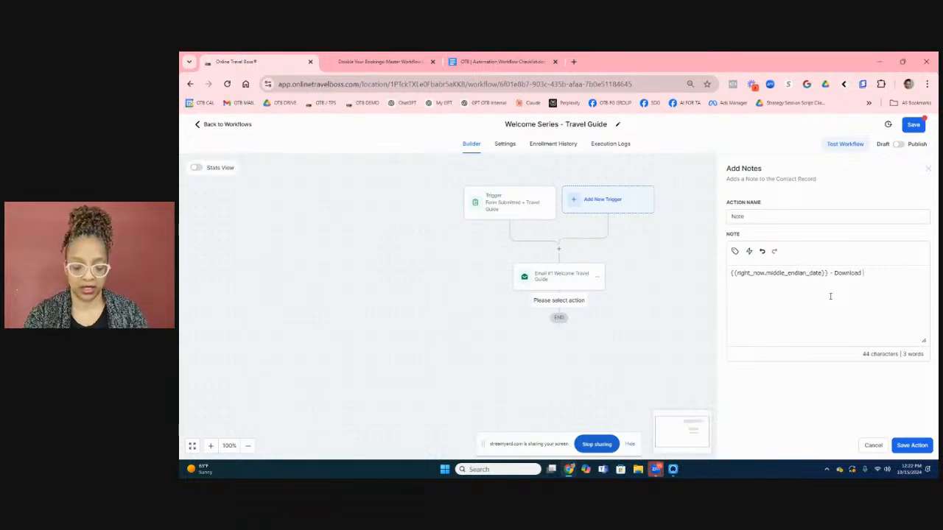
text(Travel Guide)
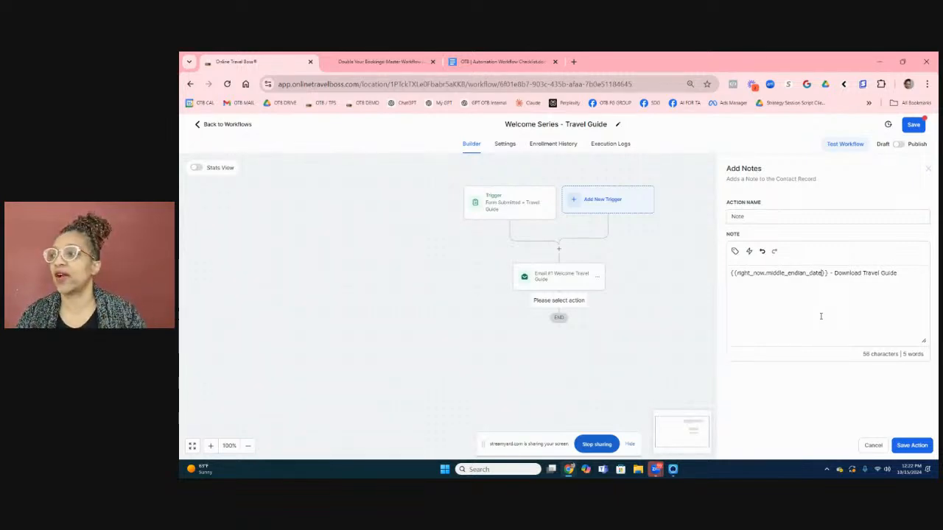
Rename the note action to 'Note = Date of Download' and save it to the workflow.
click(771, 216)
text(= Date of)
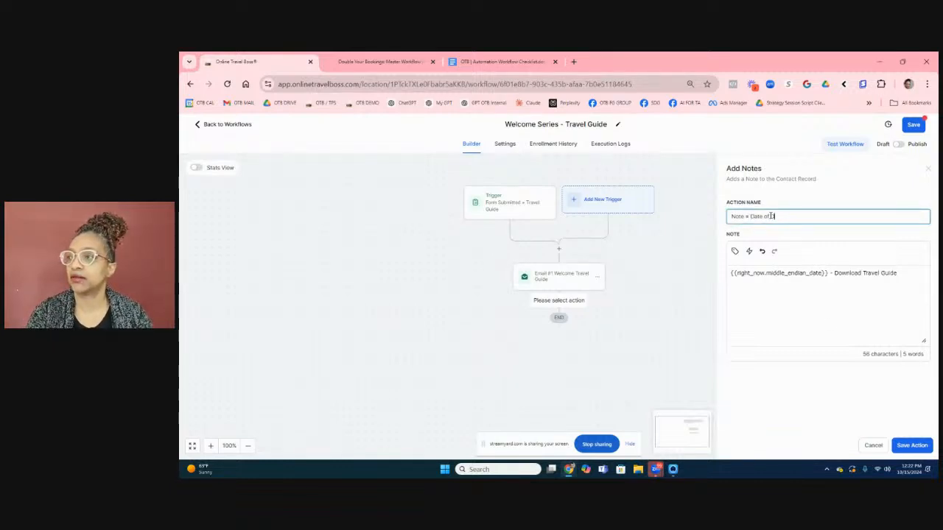
text( Download)
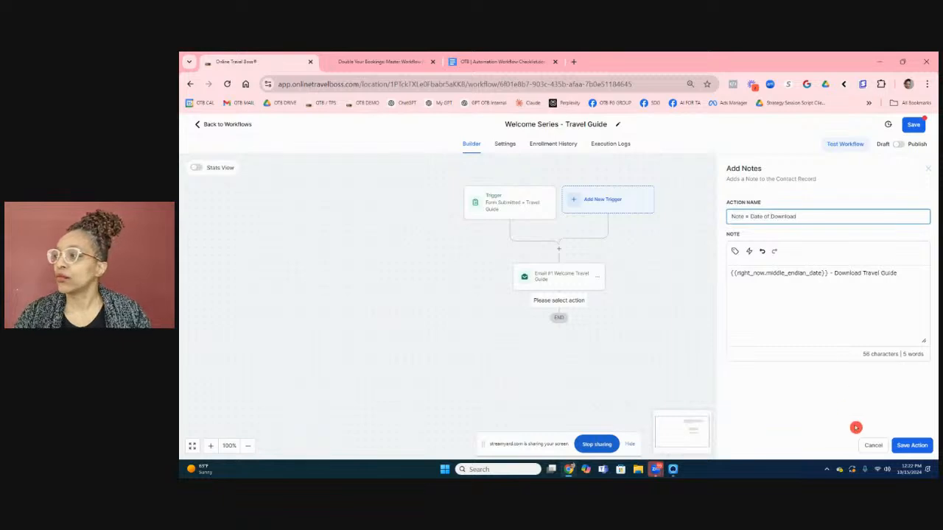
click(913, 446)
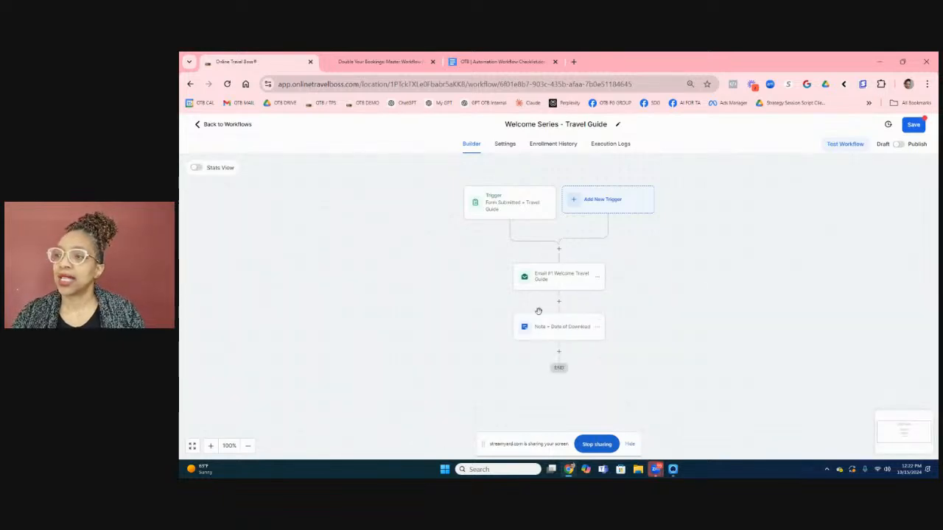
Add a Send Internal Notification action after the note, found via 'int', and open its notification type choices.
click(558, 351)
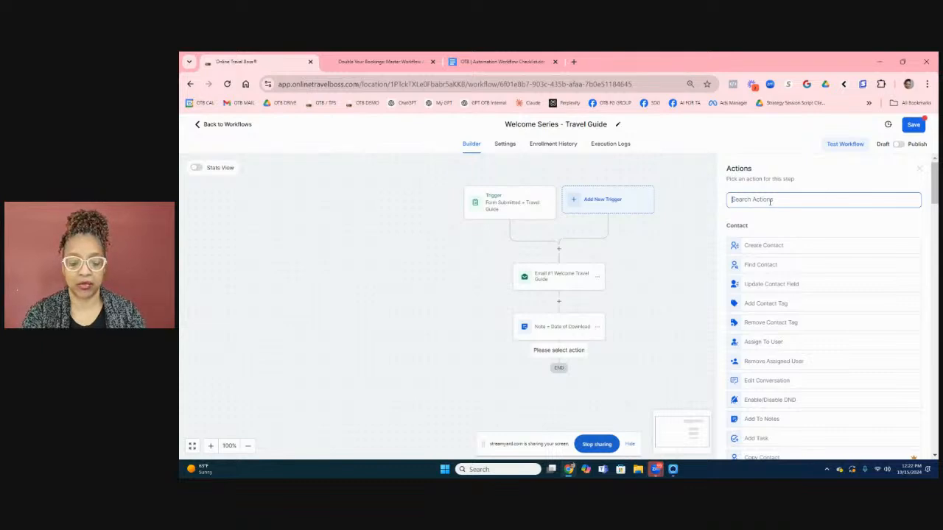
text(int)
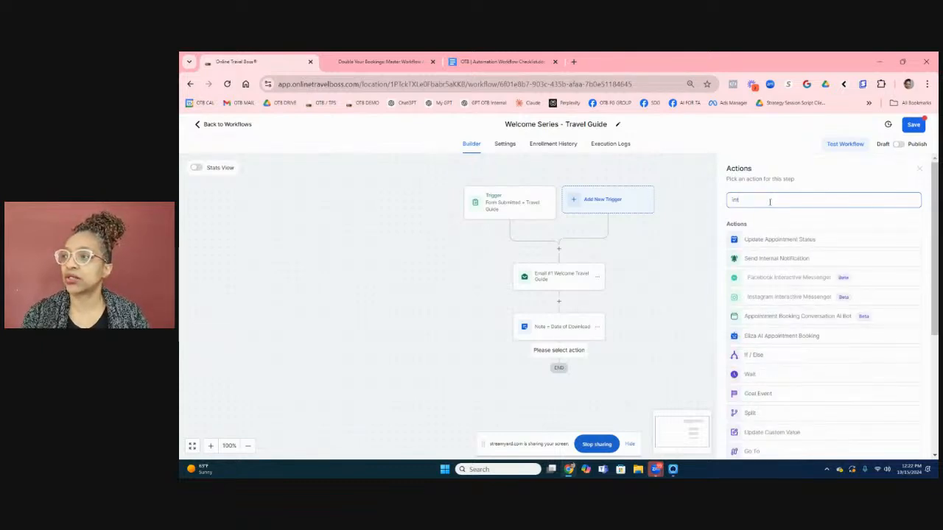
click(765, 258)
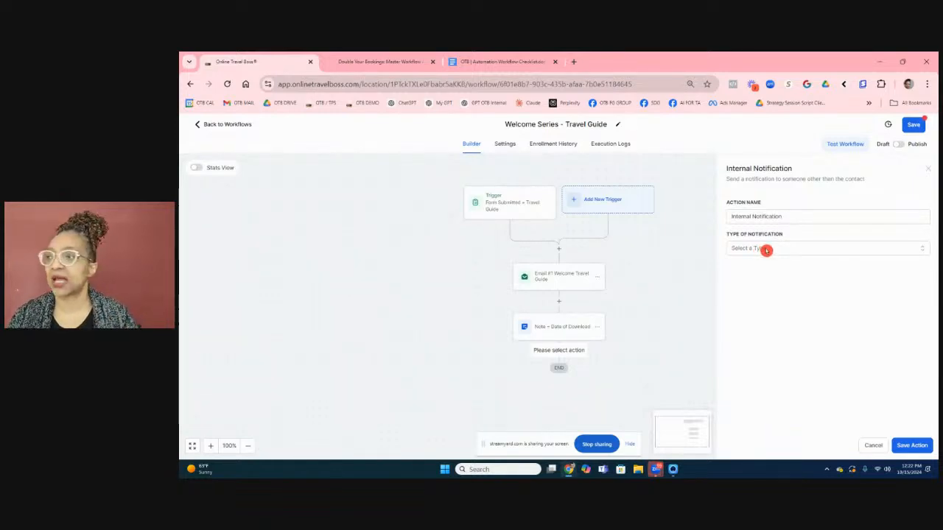
click(766, 250)
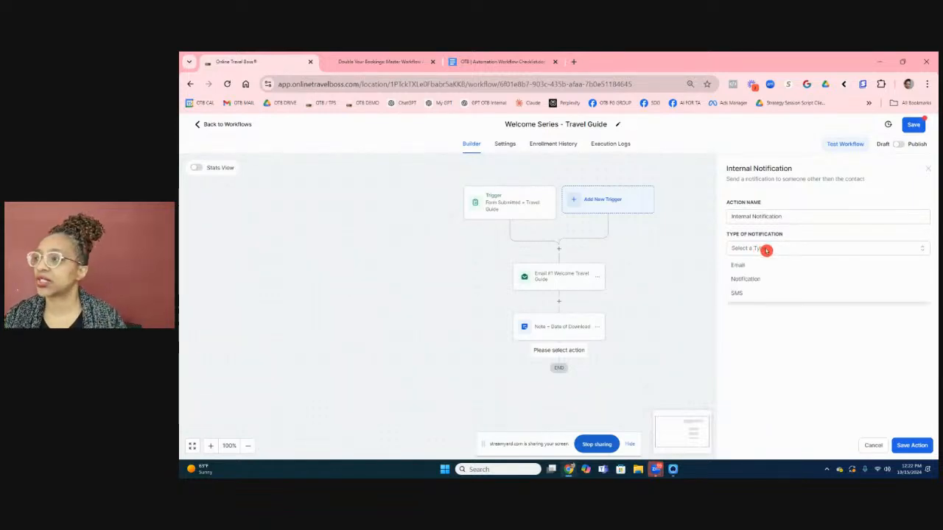
Set the internal notification to send an SMS to the contact's assigned user.
click(738, 293)
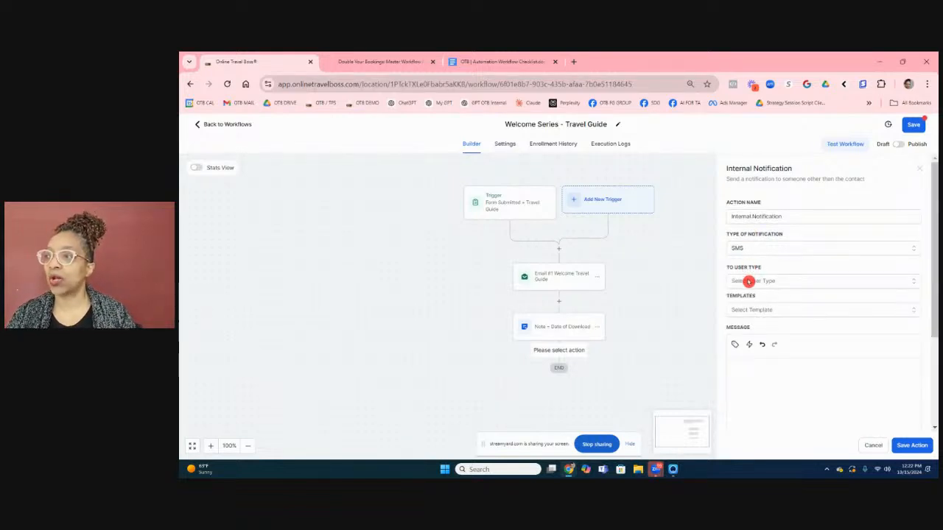
click(748, 285)
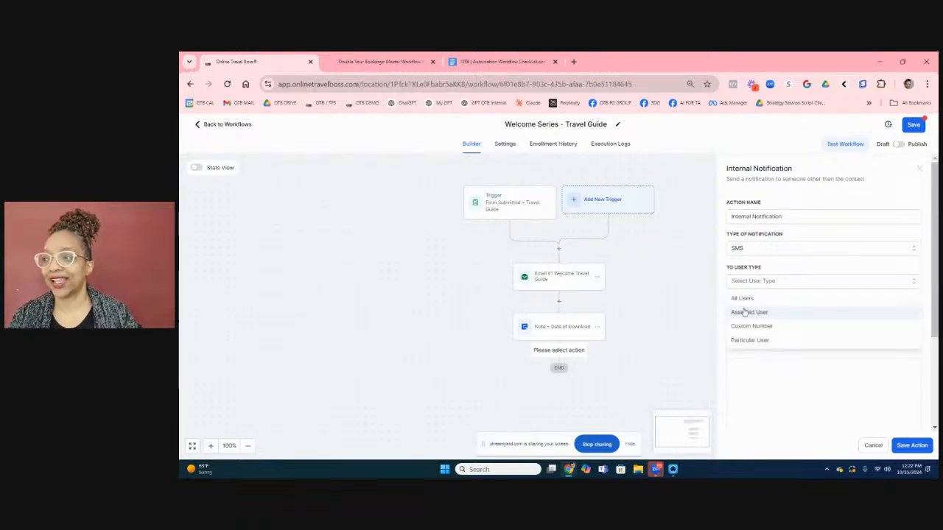
click(743, 311)
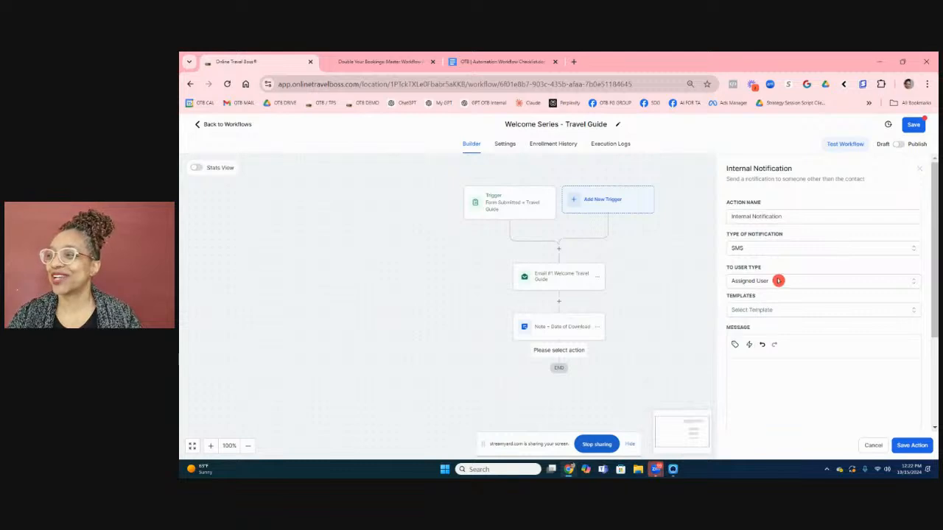
click(780, 310)
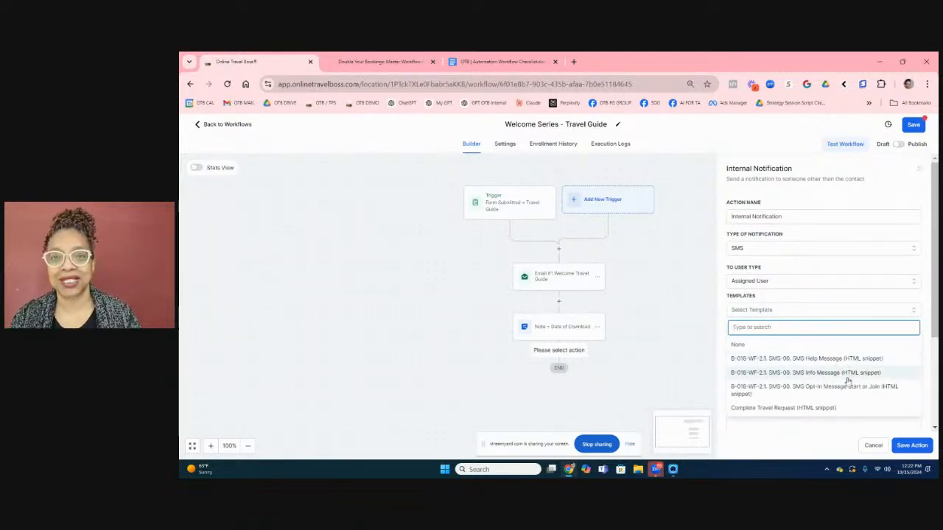
click(854, 310)
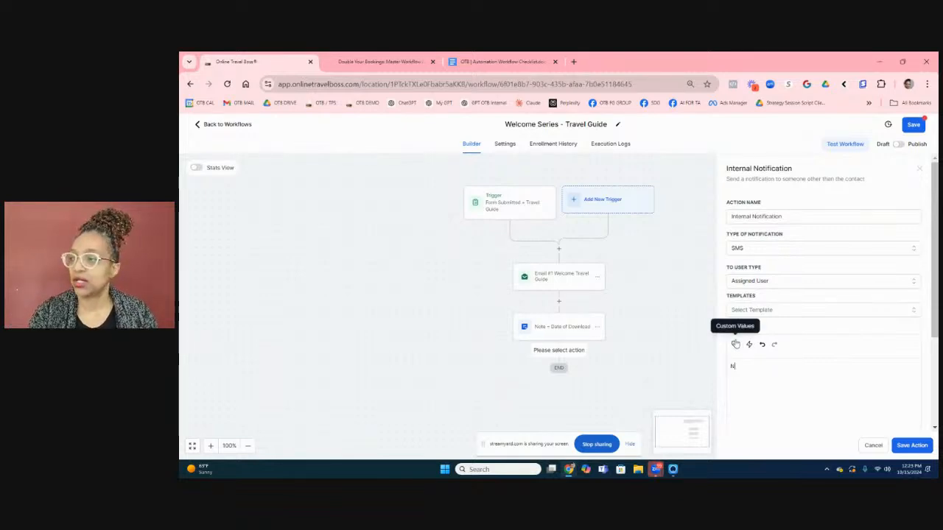
Write the SMS 'Client {{contact.name}} downloaded Travel Guide...' and save the notification step.
text(e)
key(BackSpace)
key(BackSpace)
text(Client:)
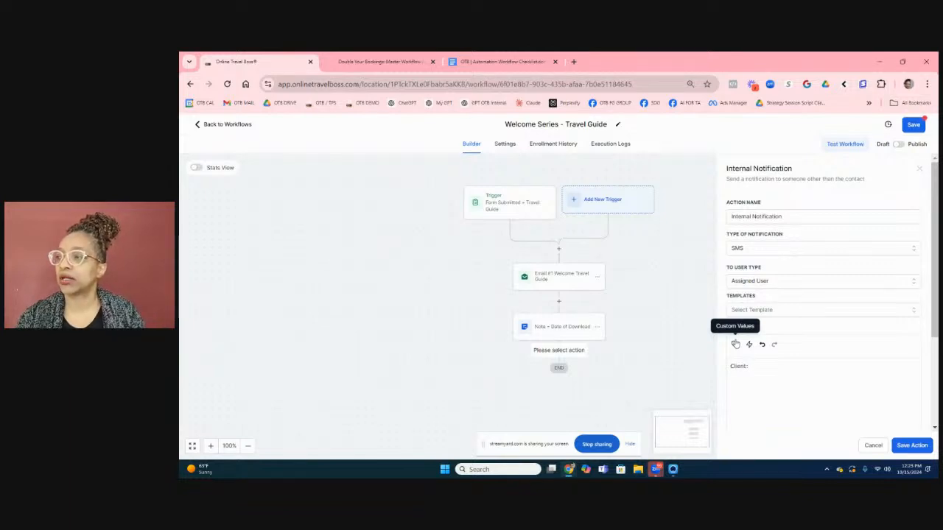
click(735, 344)
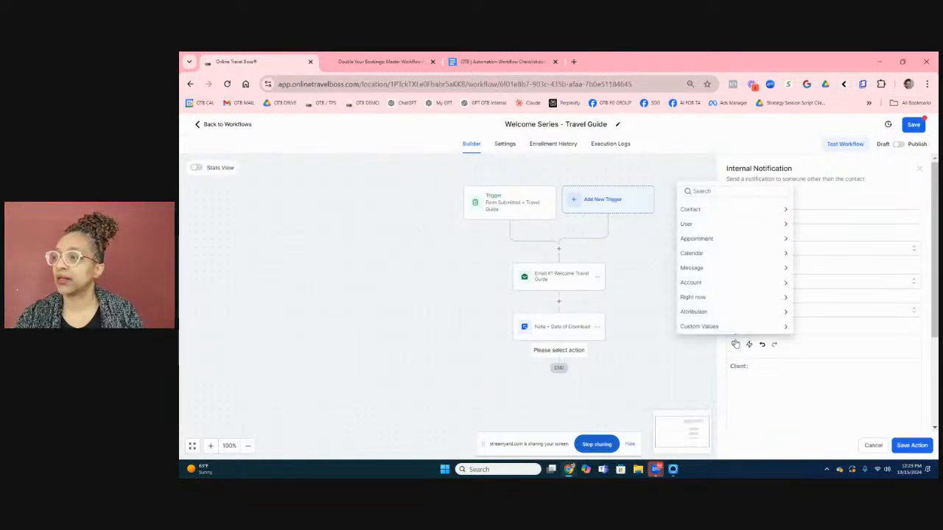
click(734, 211)
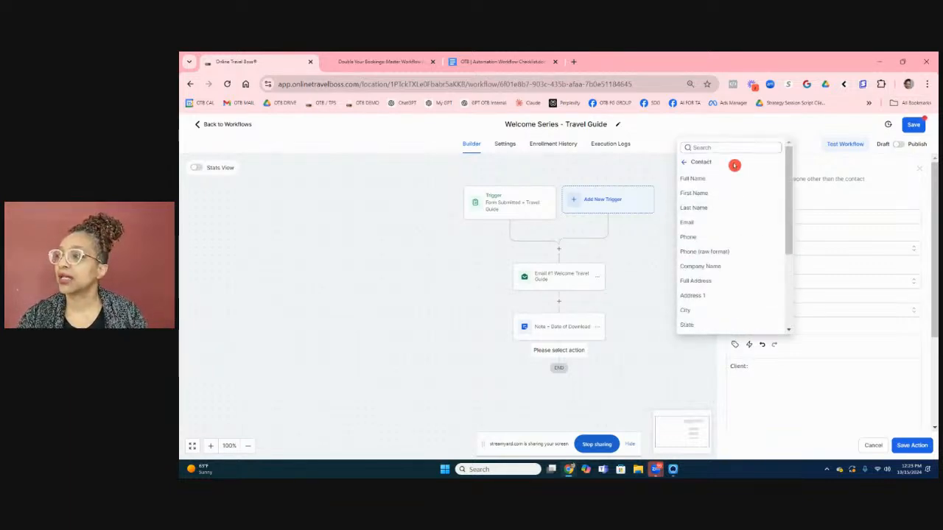
click(712, 179)
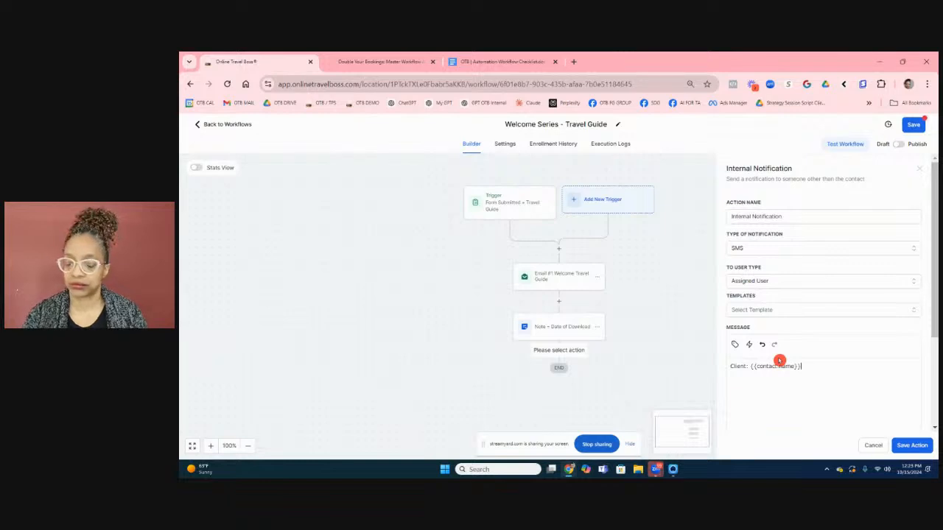
text(download)
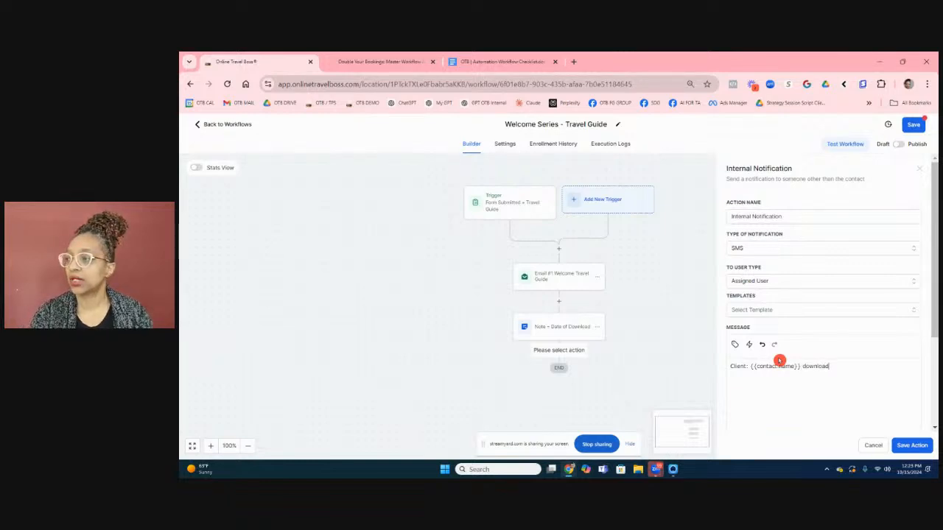
text(ed Tr)
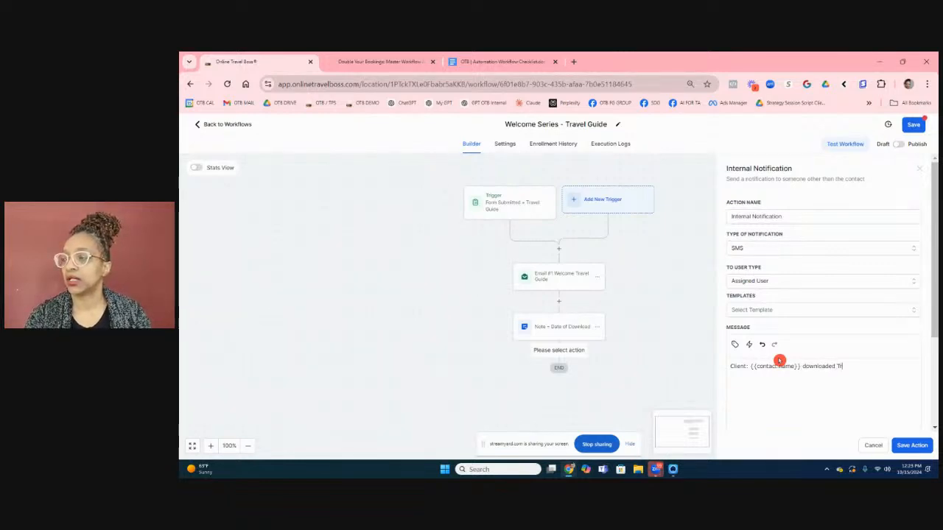
text(avel Gu)
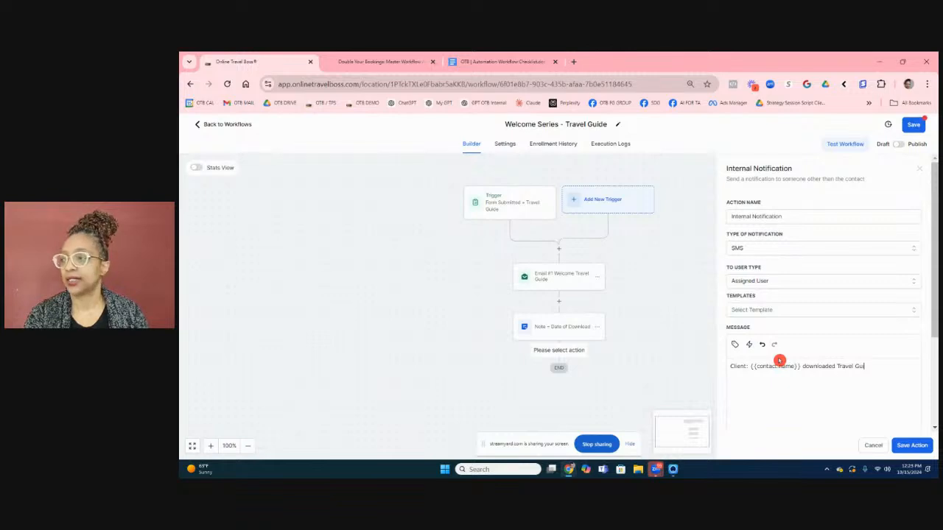
text(ide. D)
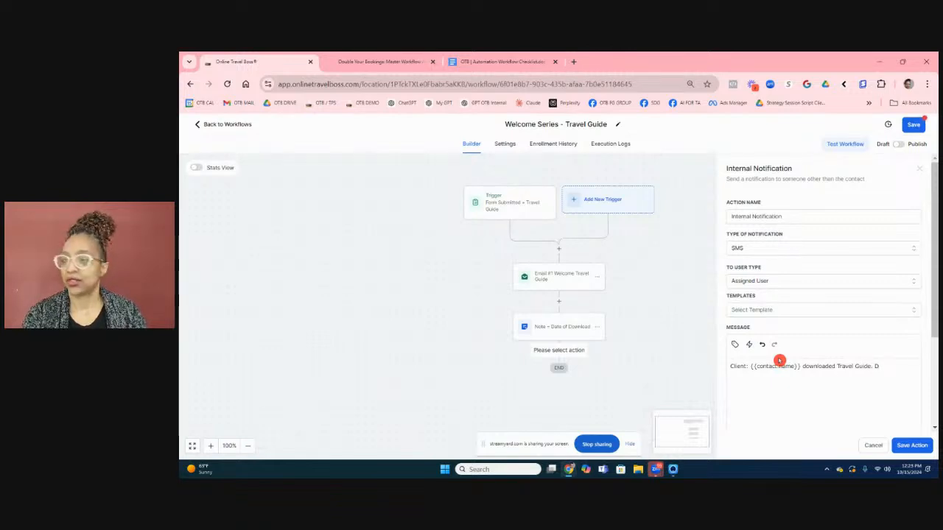
text(o happy a dand)
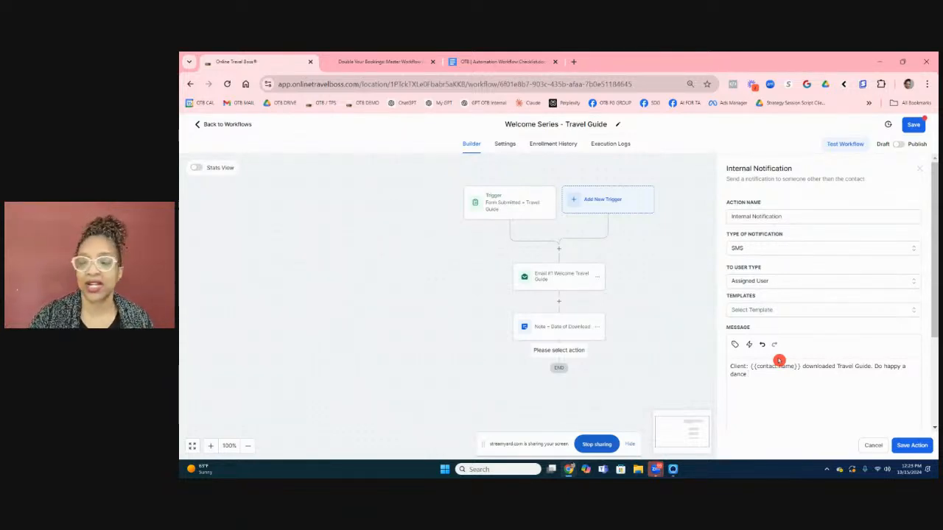
click(911, 445)
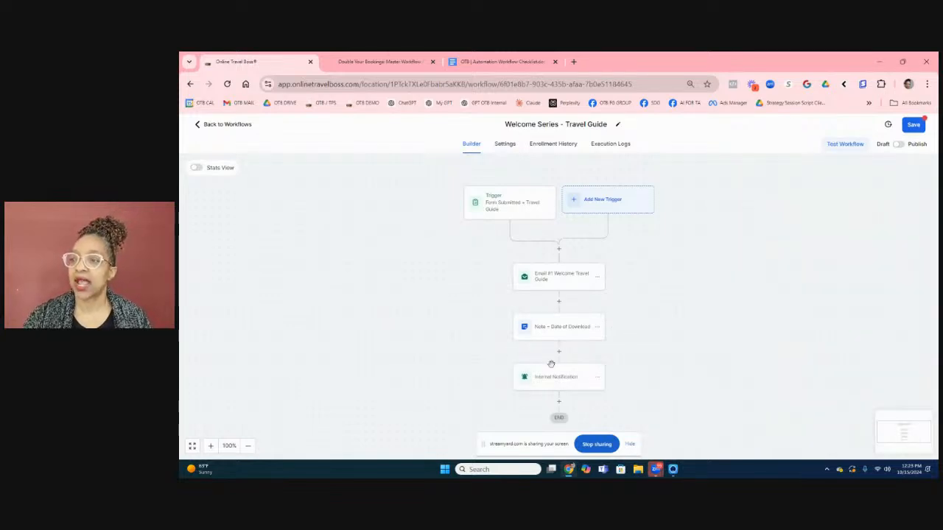
Rename the notification step to 'IN Send SMS to assigned' and save the workflow.
click(554, 377)
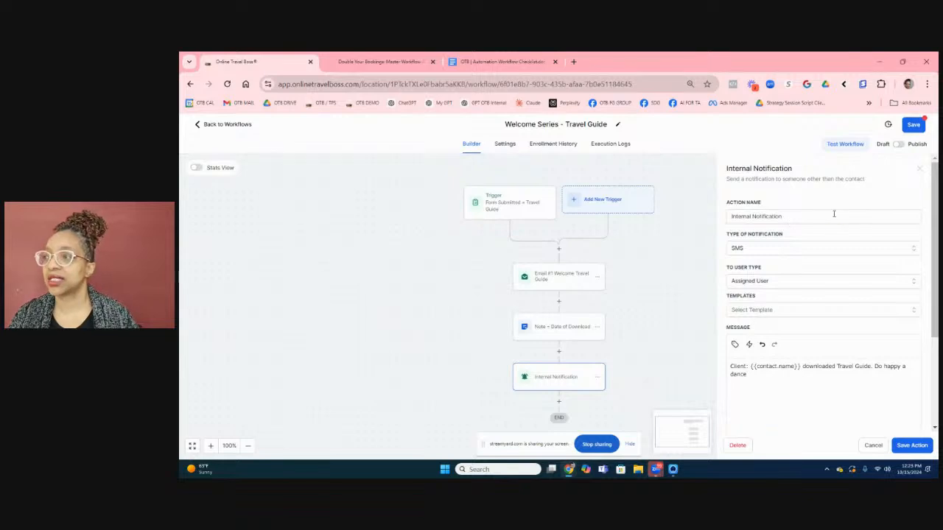
drag(844, 220, 630, 215)
text(IN)
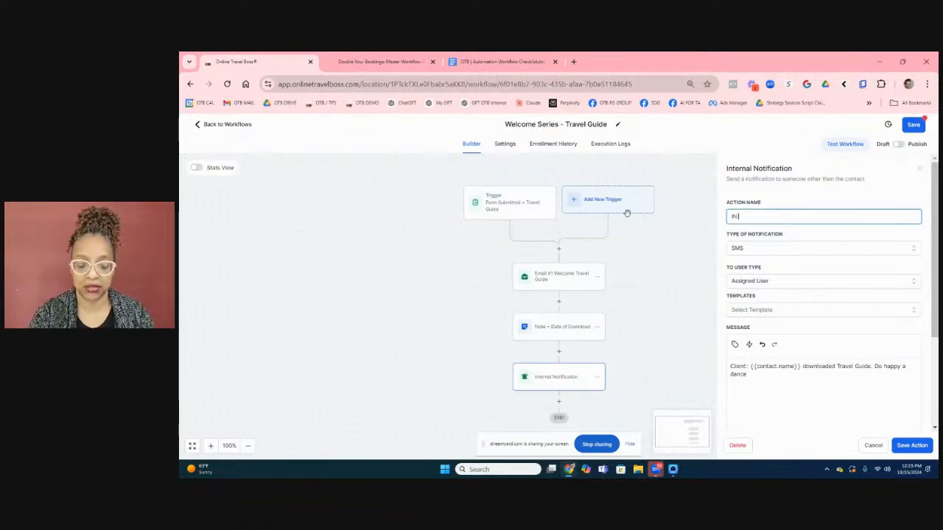
text( Send SM)
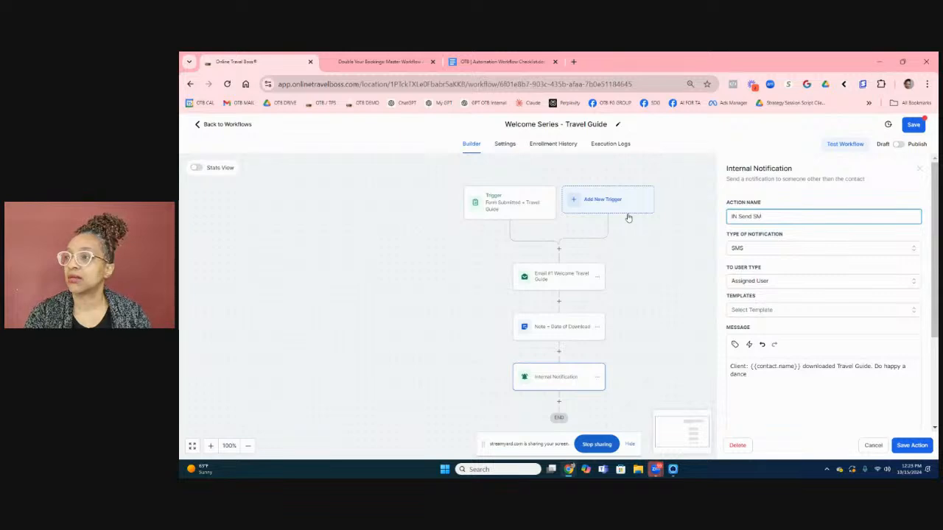
text(S to assigned)
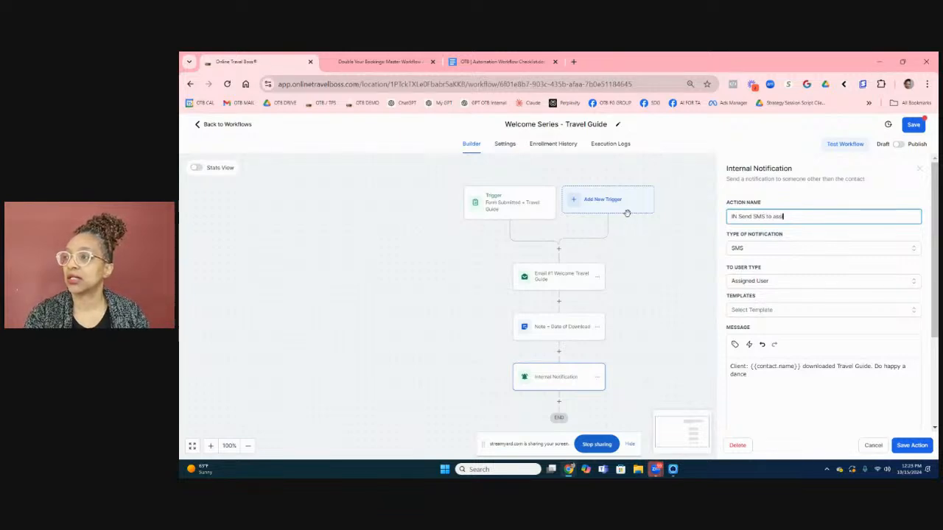
click(918, 451)
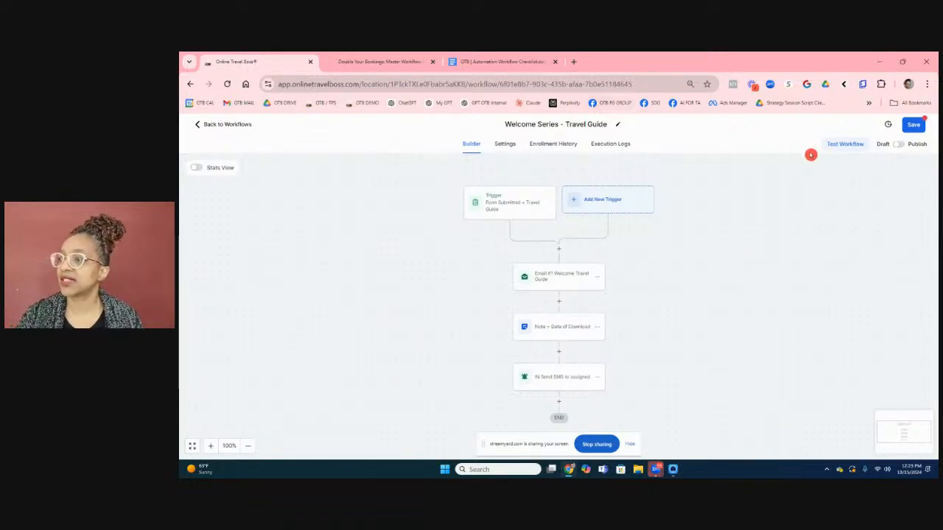
click(913, 125)
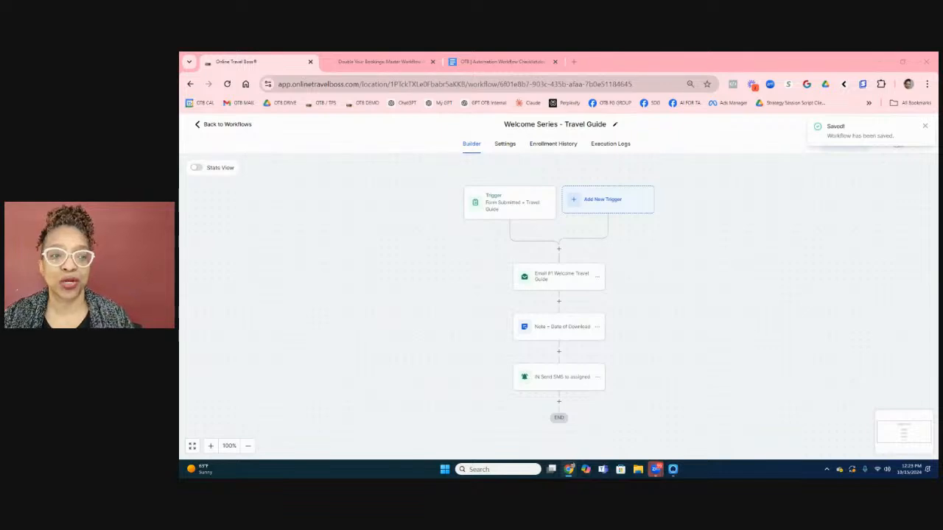
click(559, 250)
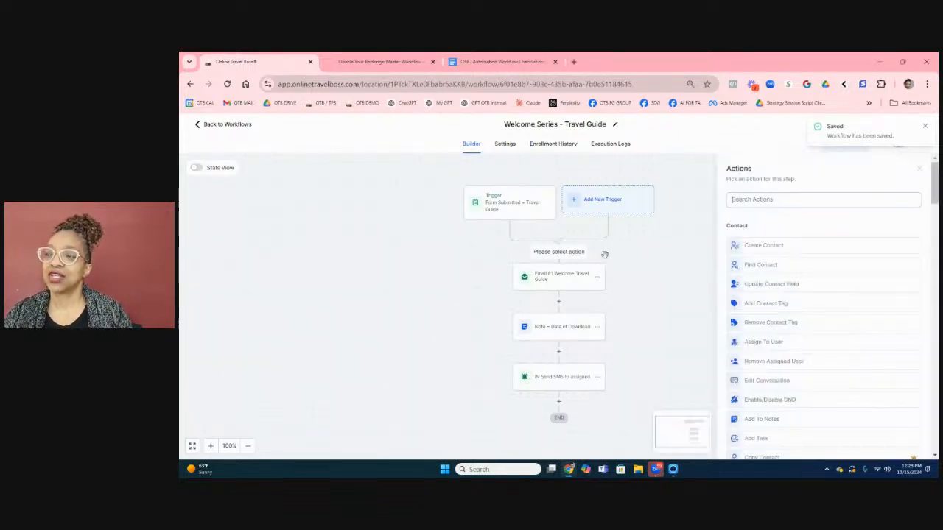
Add an Assign To User step before the welcome email, assigning the chosen team member.
click(728, 199)
text(as)
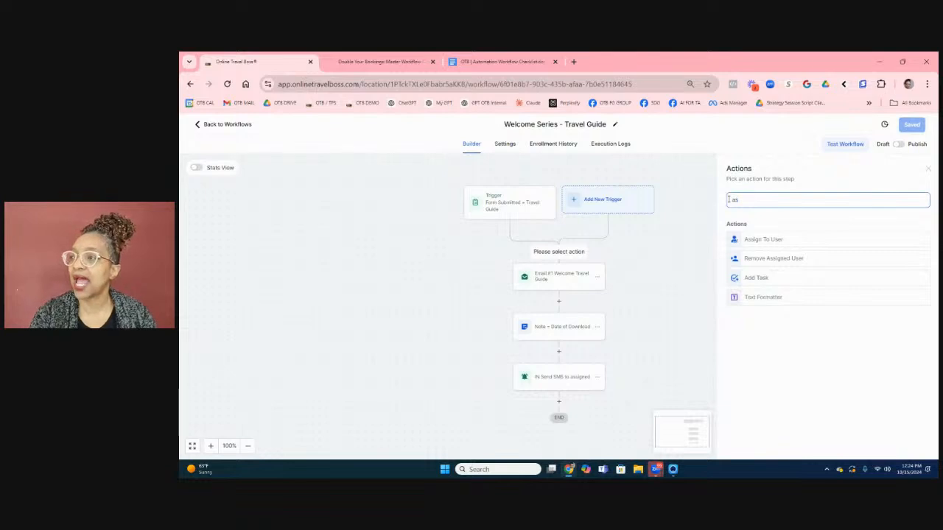
click(771, 241)
click(757, 258)
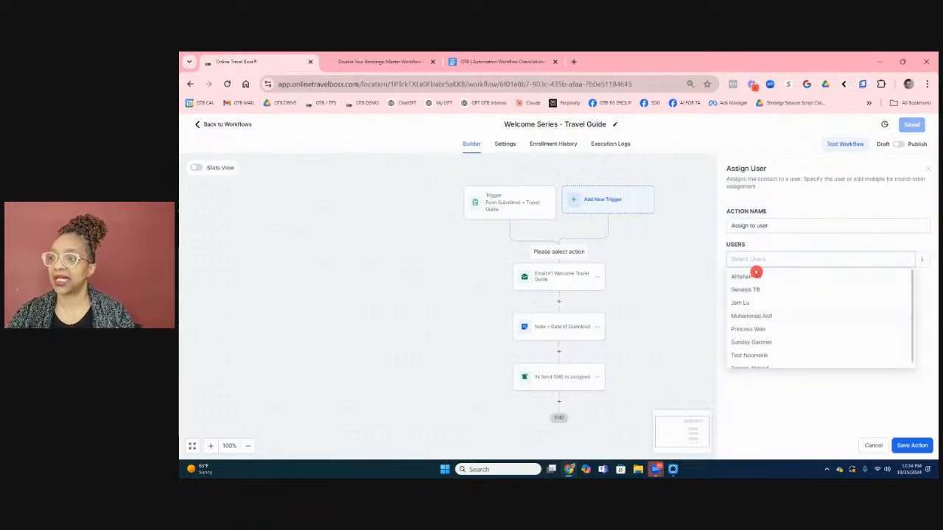
click(751, 342)
click(912, 445)
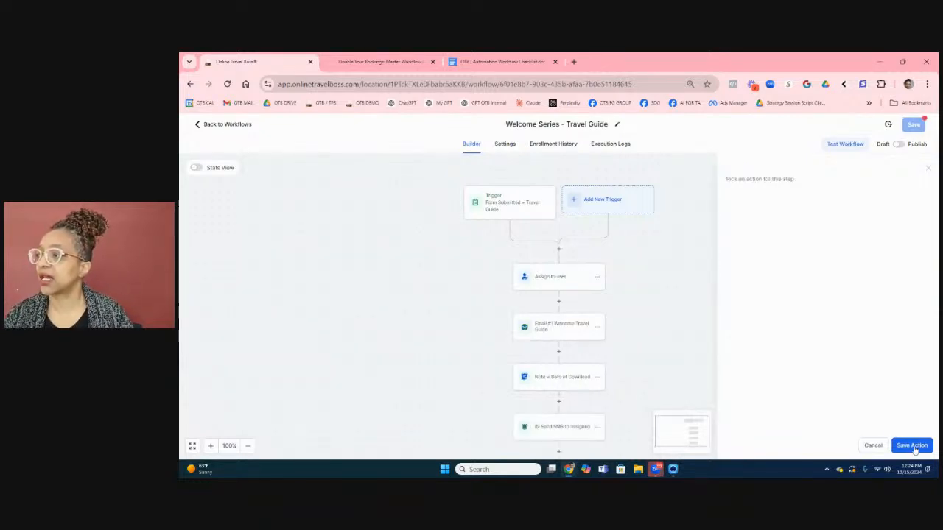
Rename the assign step to 'Assign to user - SDG' and save it.
click(556, 275)
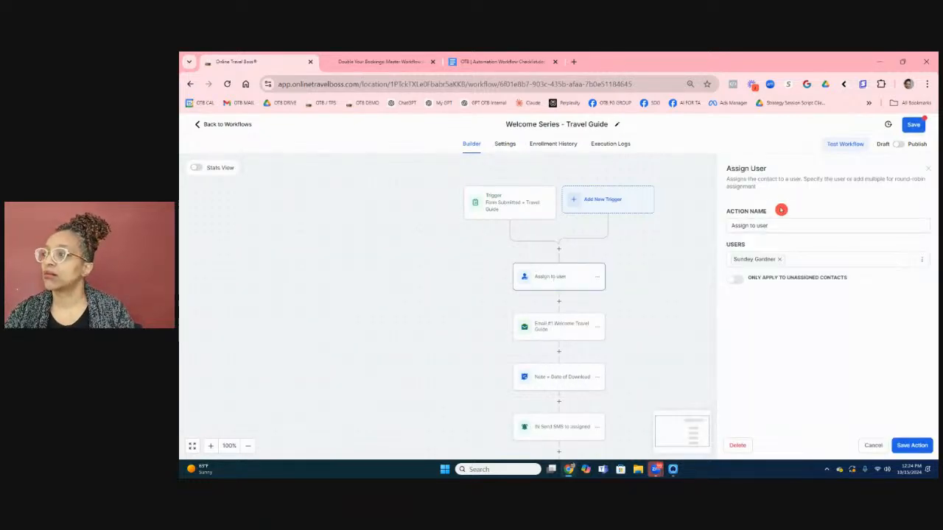
click(784, 223)
text(-)
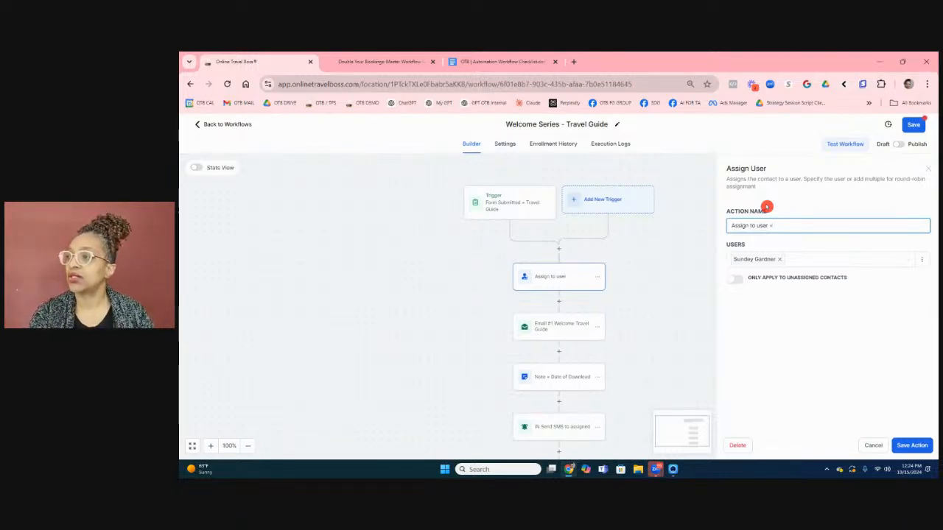
text(SDG)
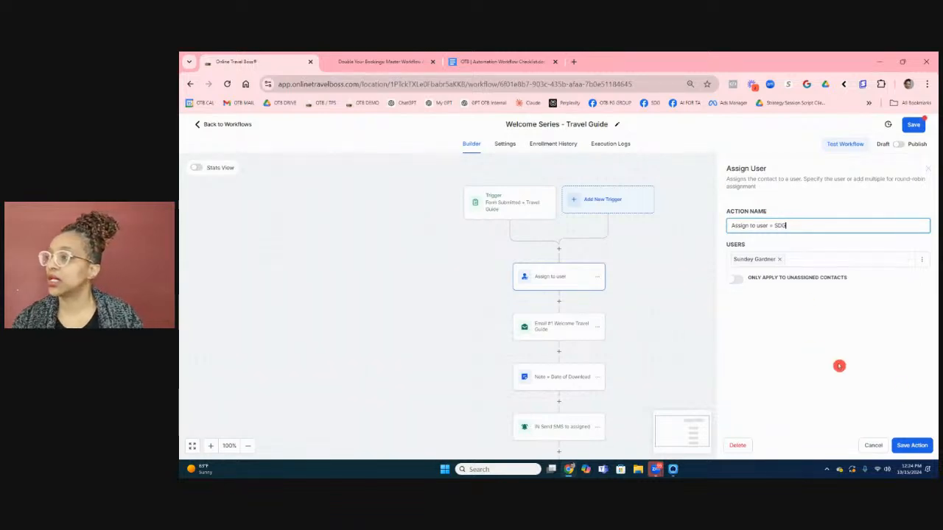
click(907, 444)
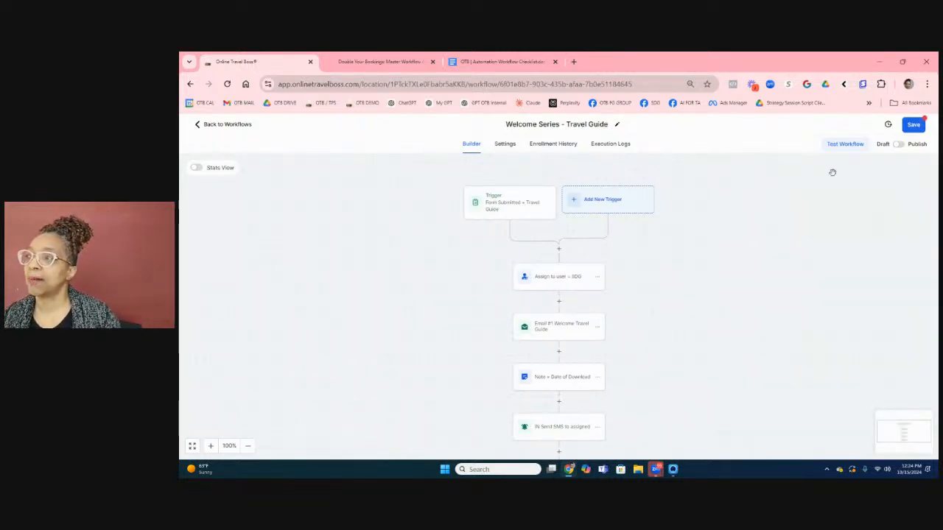
scroll(793, 206, down, 1)
scroll(779, 216, down, 1)
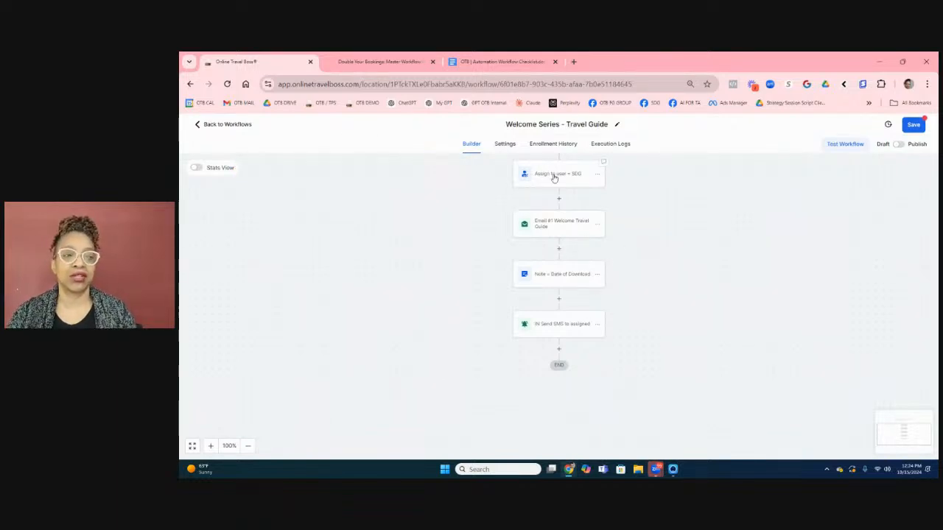
Add a Wait step named 'Wait 2D' with a 2-day delay after the SMS notification.
scroll(554, 177, up, 2)
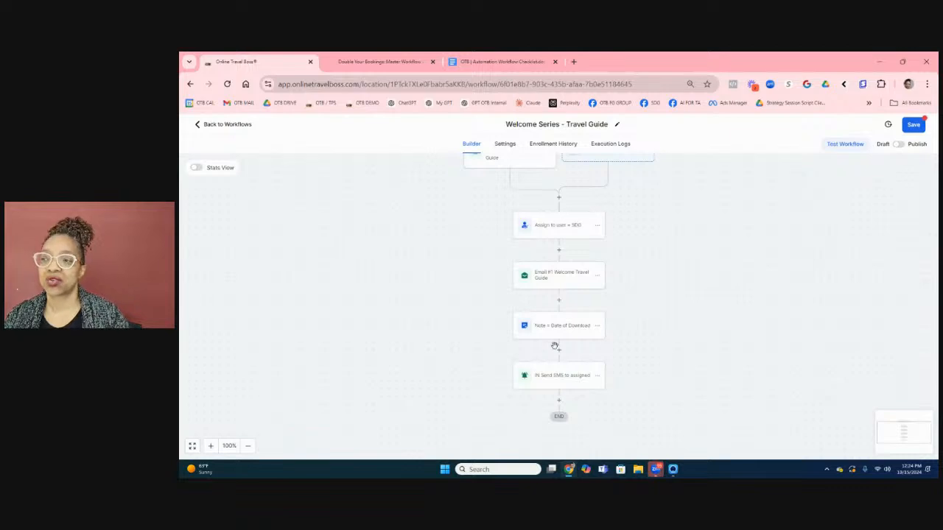
click(558, 400)
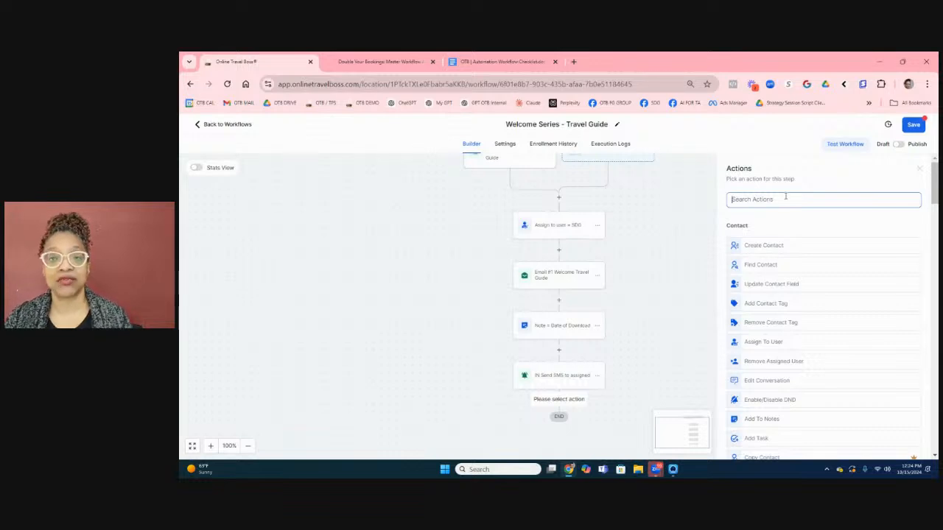
text(wa)
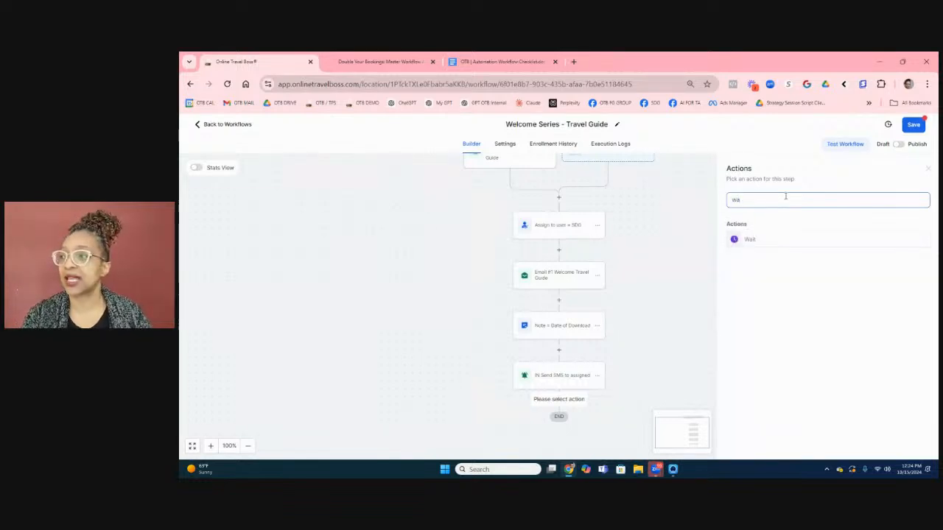
click(751, 239)
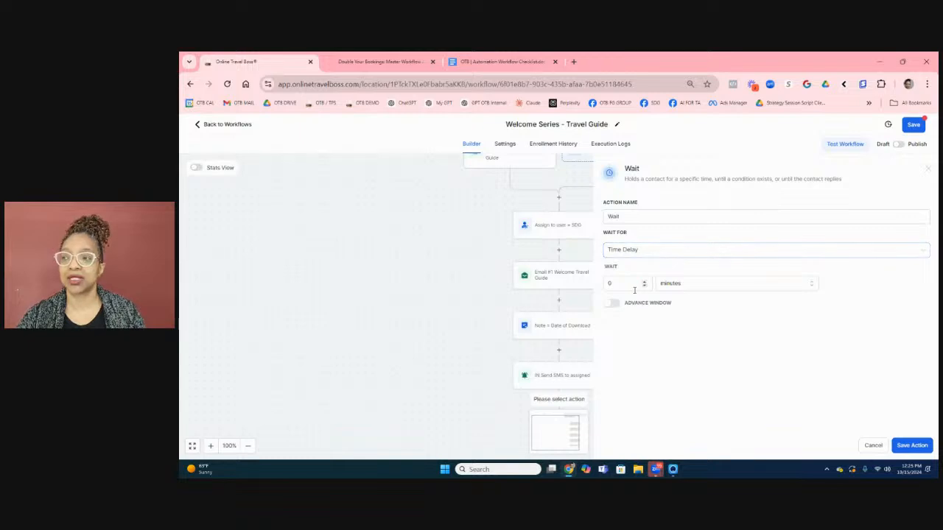
drag(619, 284, 603, 269)
text(2)
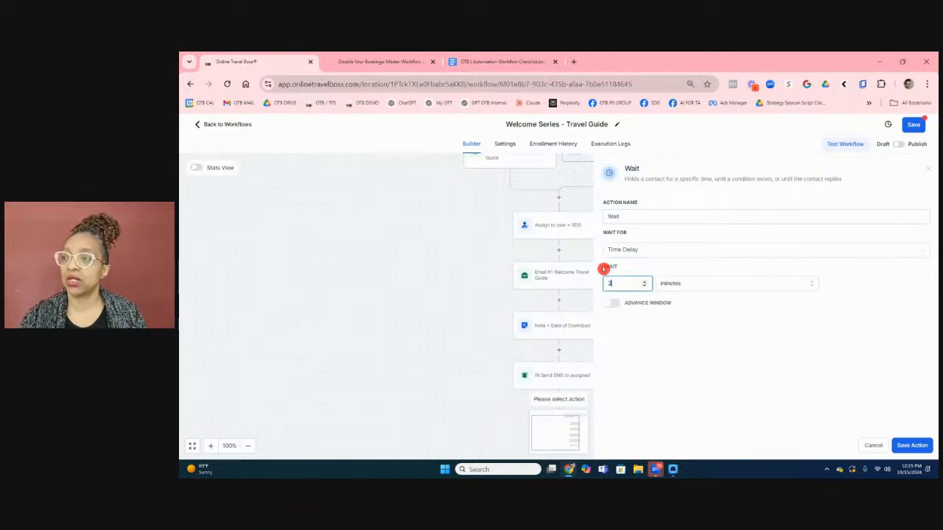
click(732, 284)
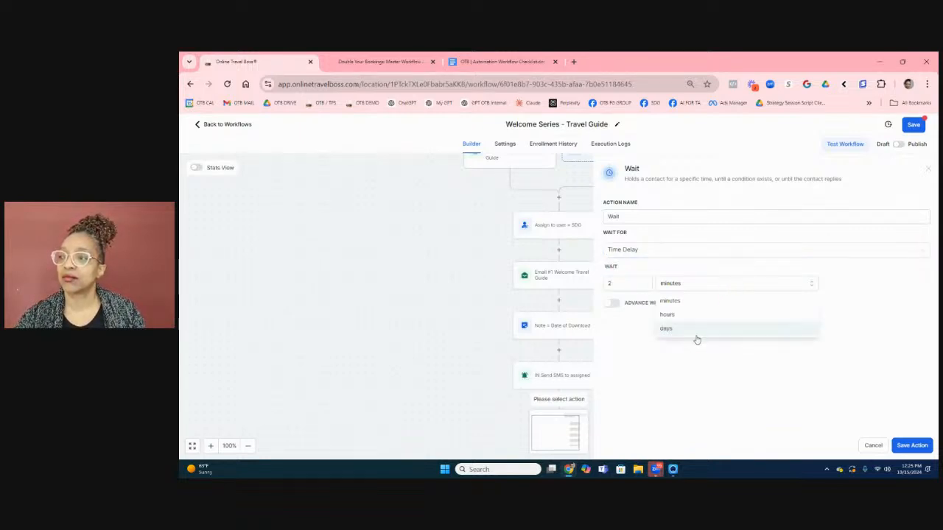
click(692, 330)
click(650, 219)
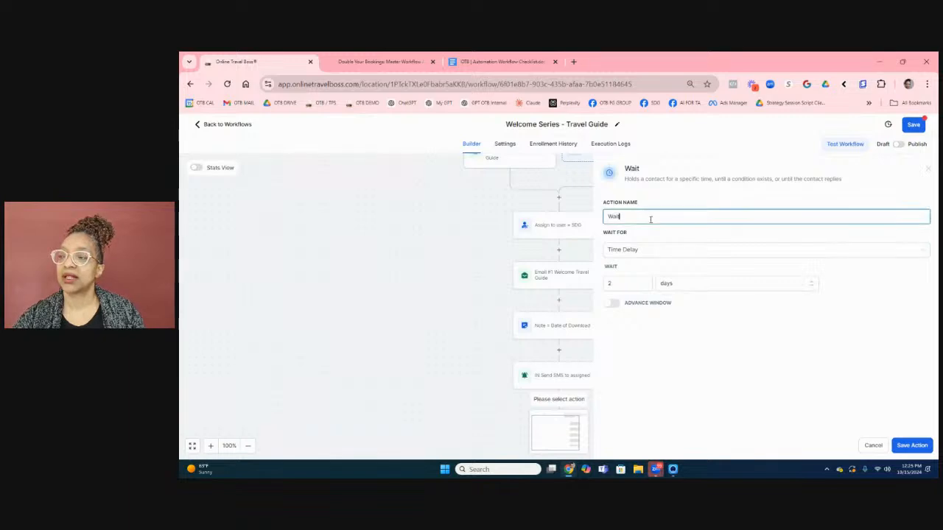
text(2D)
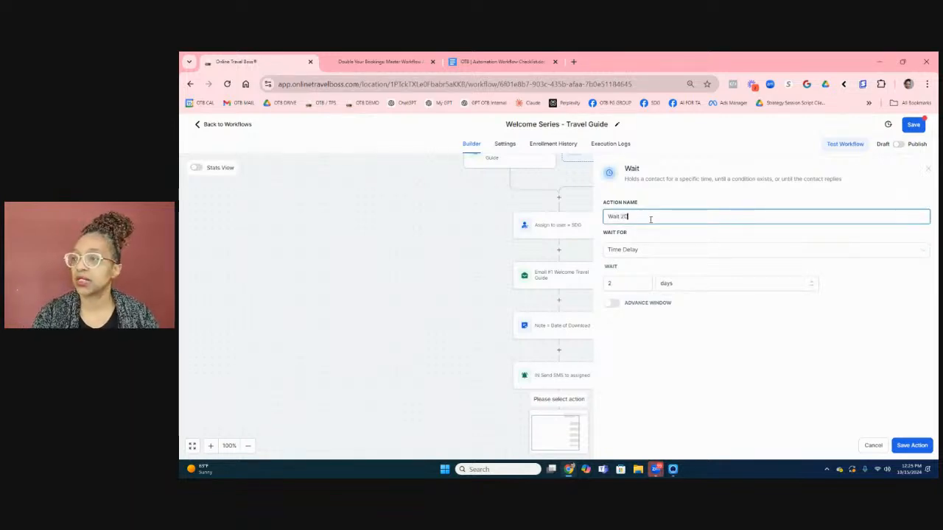
click(912, 445)
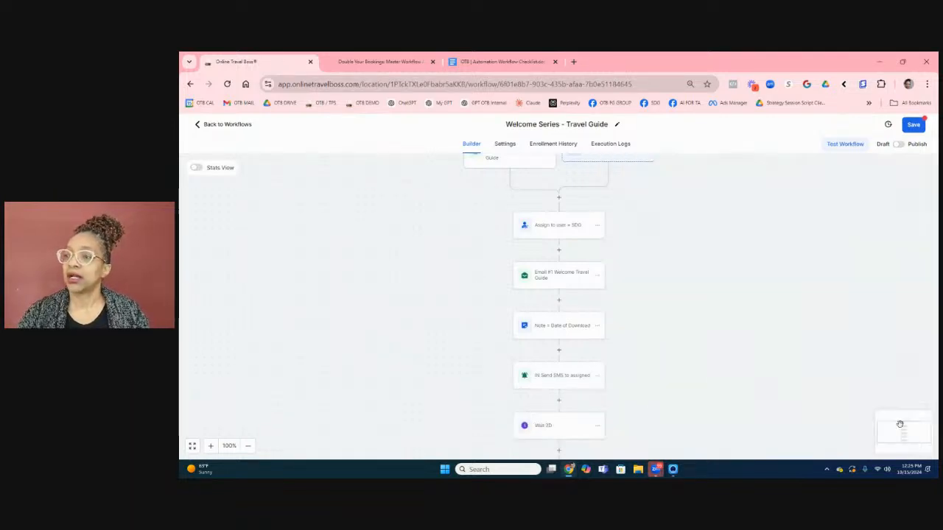
scroll(584, 216, down, 1)
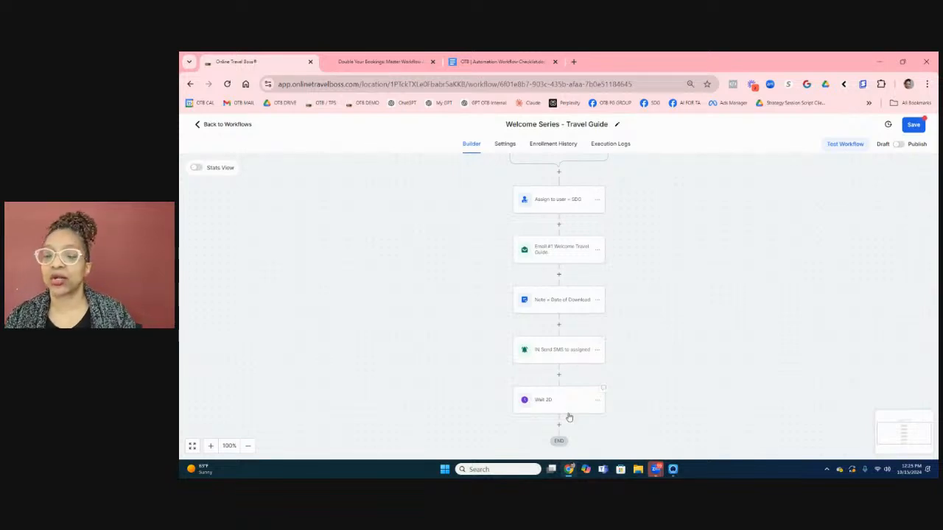
scroll(624, 316, down, 1)
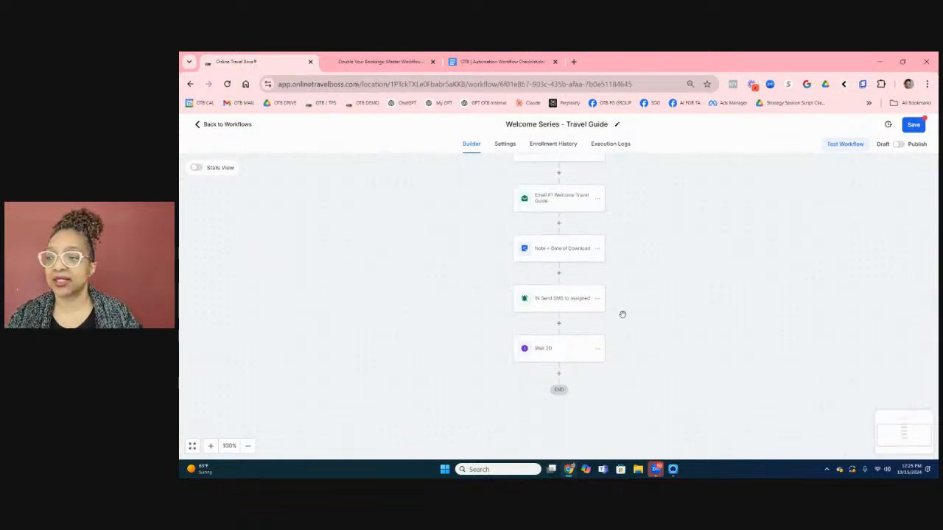
click(559, 373)
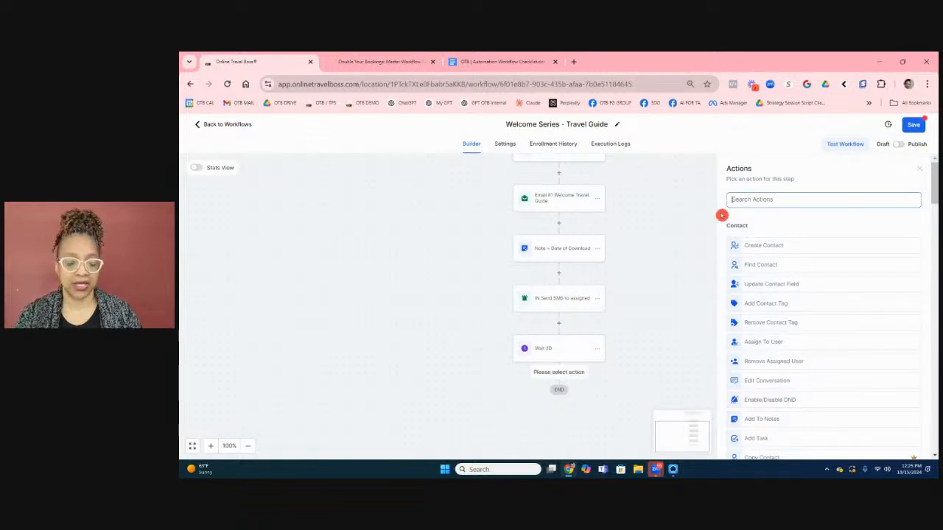
text(t)
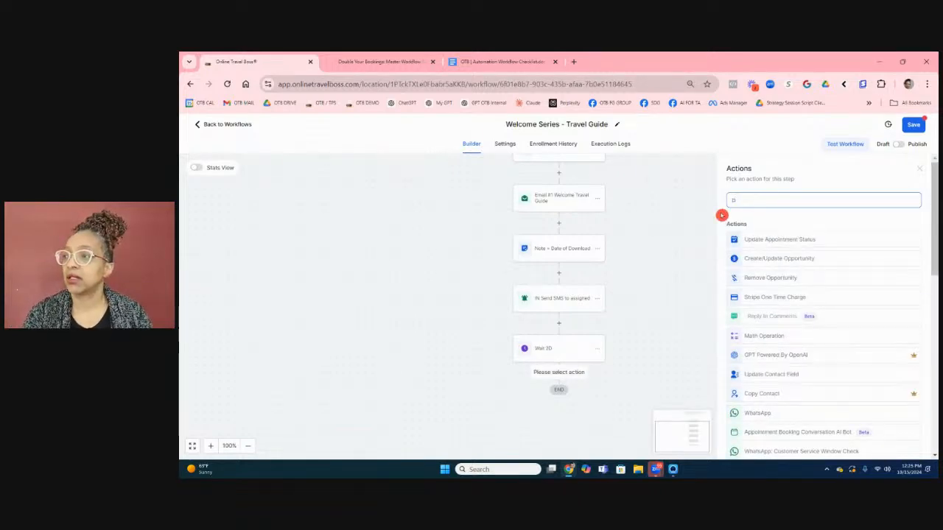
key(BackSpace)
text(ema)
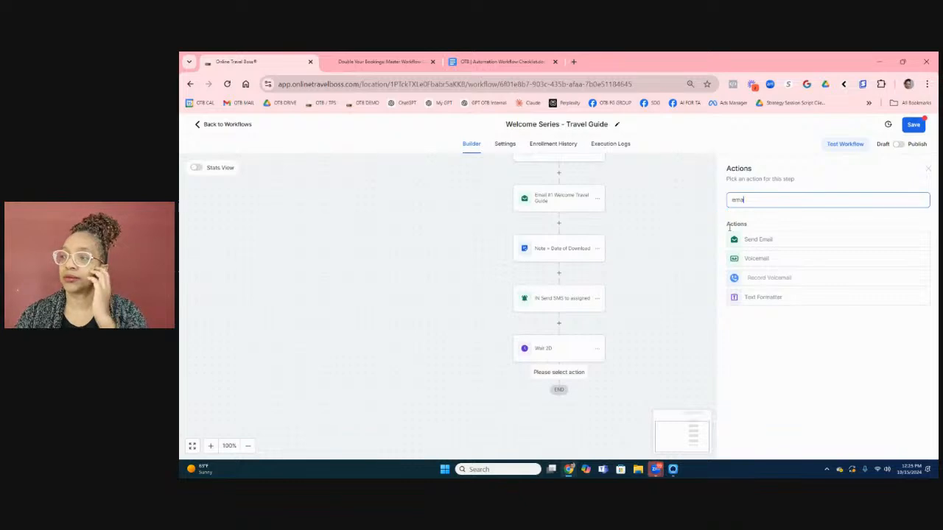
click(757, 240)
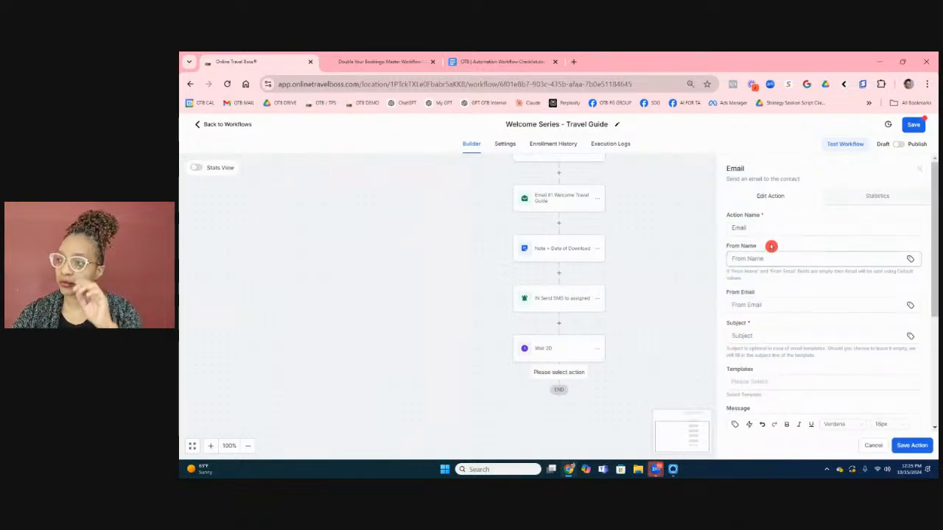
click(780, 225)
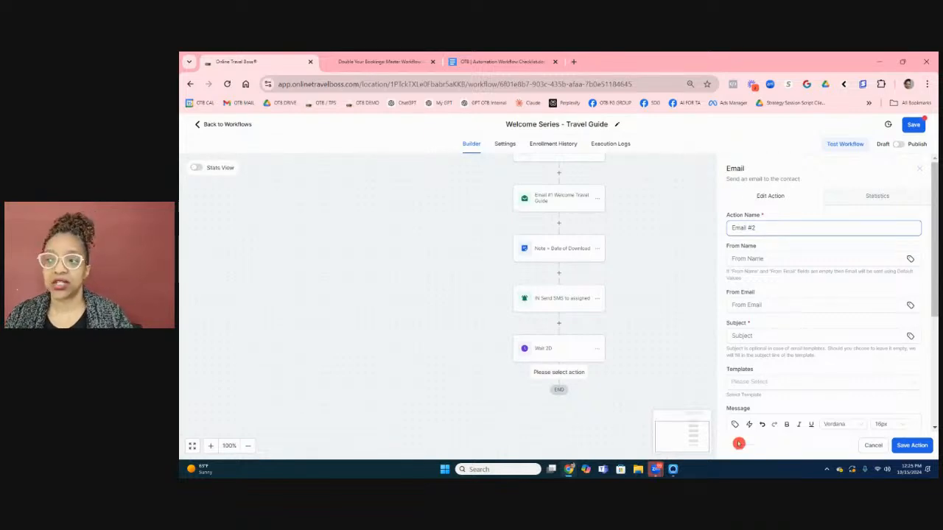
click(869, 446)
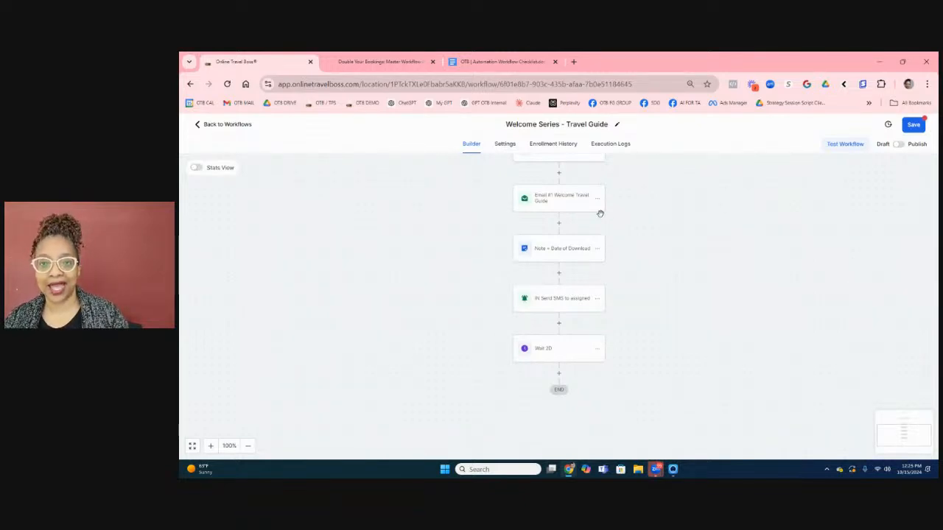
Copy the Email #1 step and paste it after Wait 2D.
click(596, 199)
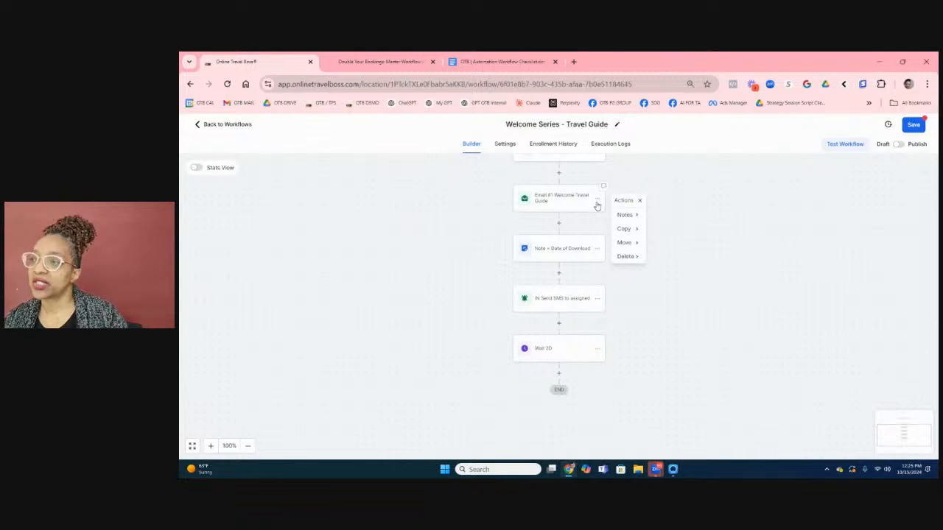
click(623, 231)
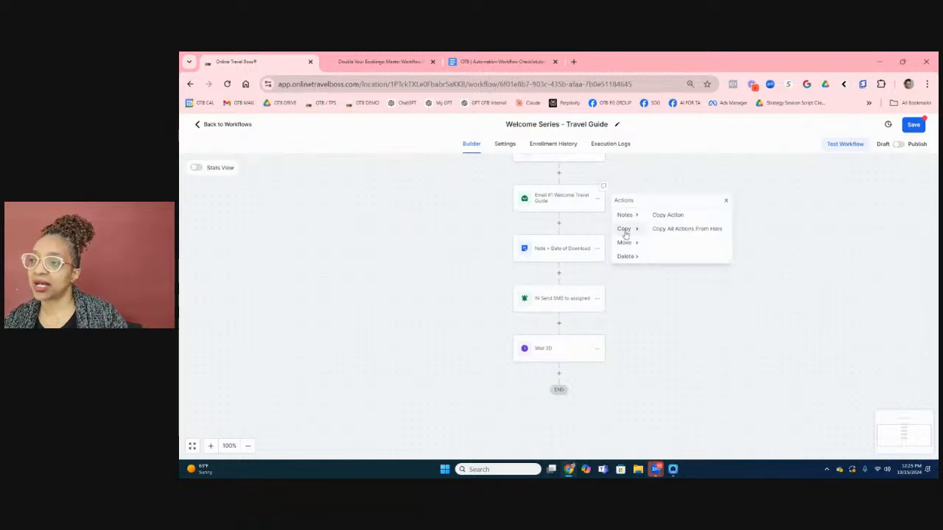
click(658, 216)
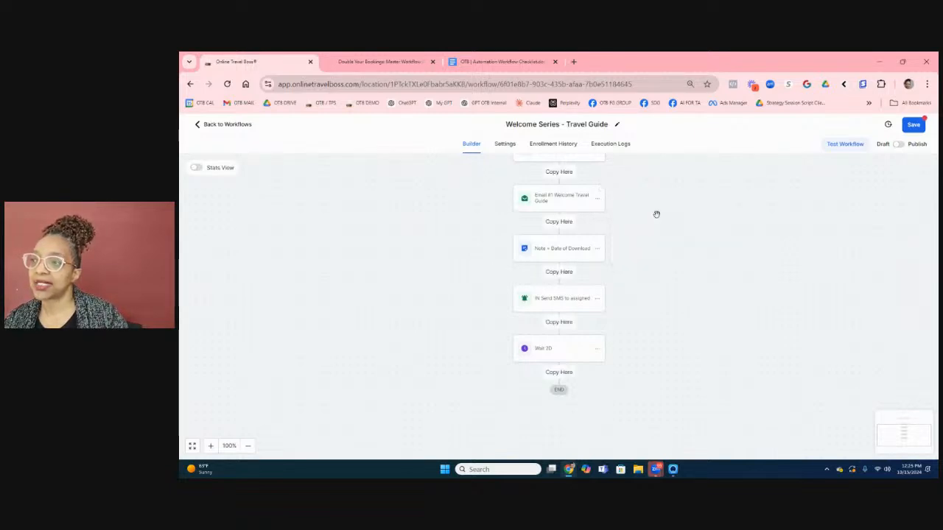
click(559, 374)
scroll(584, 367, down, 1)
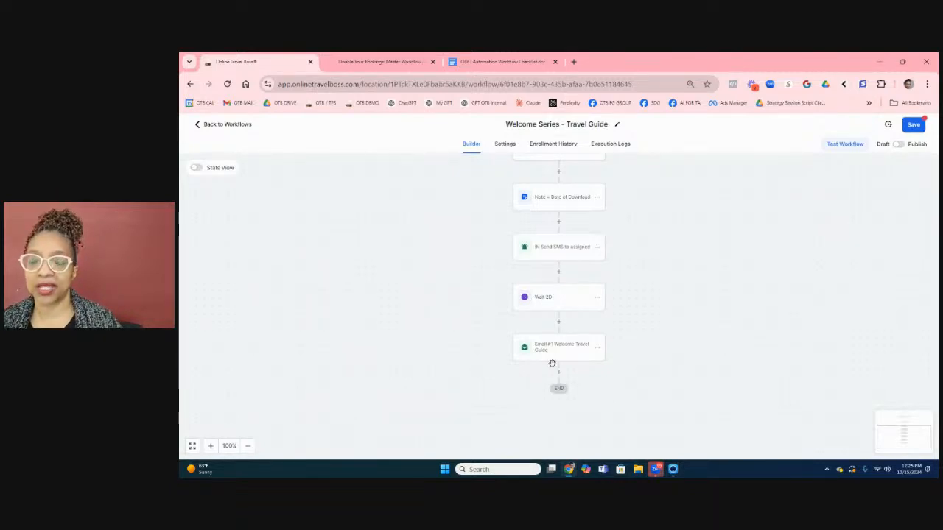
Rename the copy to Email #2, mark its subject and body #2, and save it.
click(538, 361)
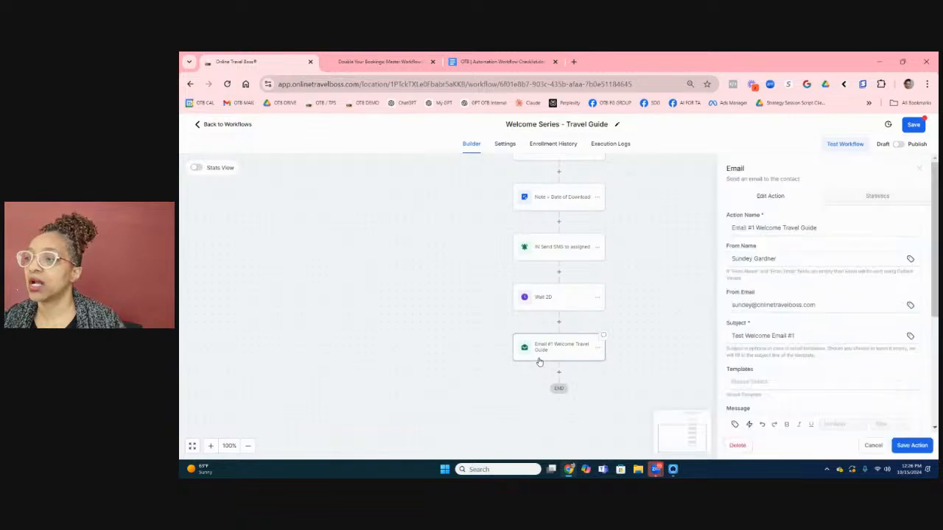
click(752, 228)
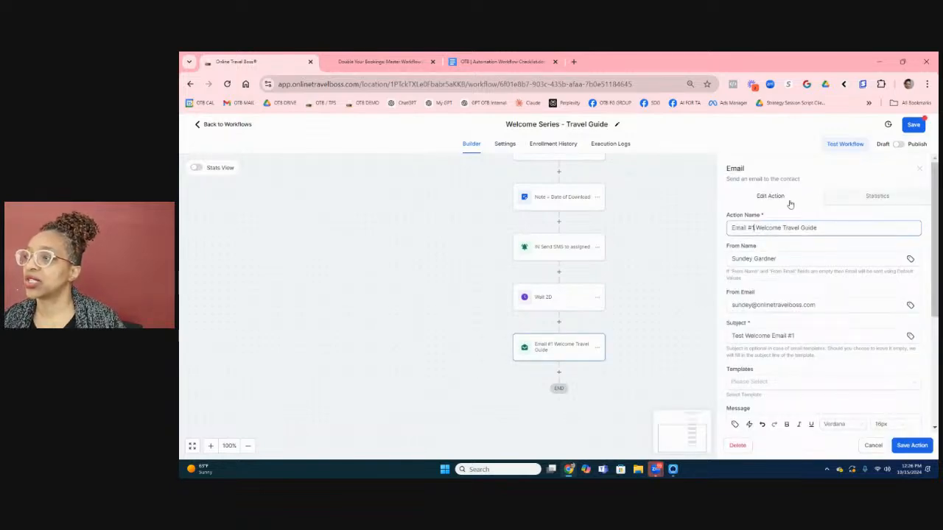
key(BackSpace)
text(2)
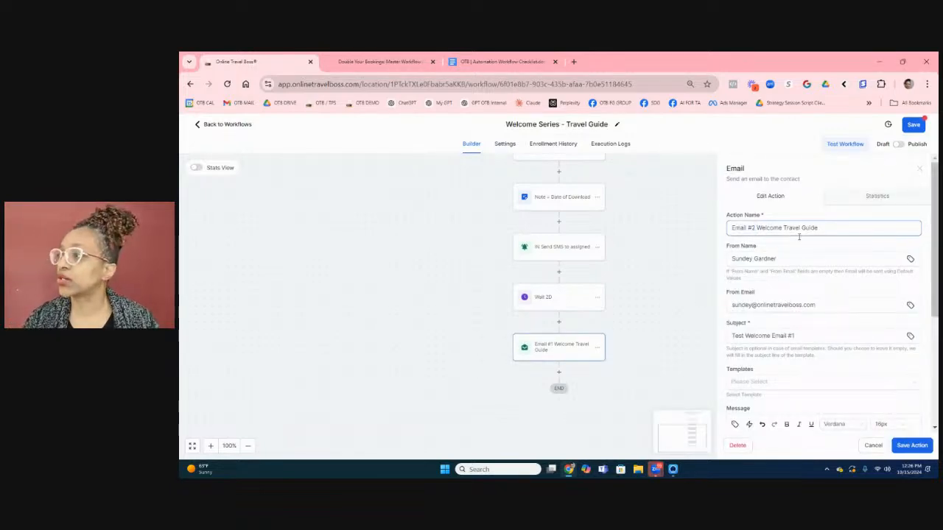
click(779, 302)
scroll(777, 359, down, 2)
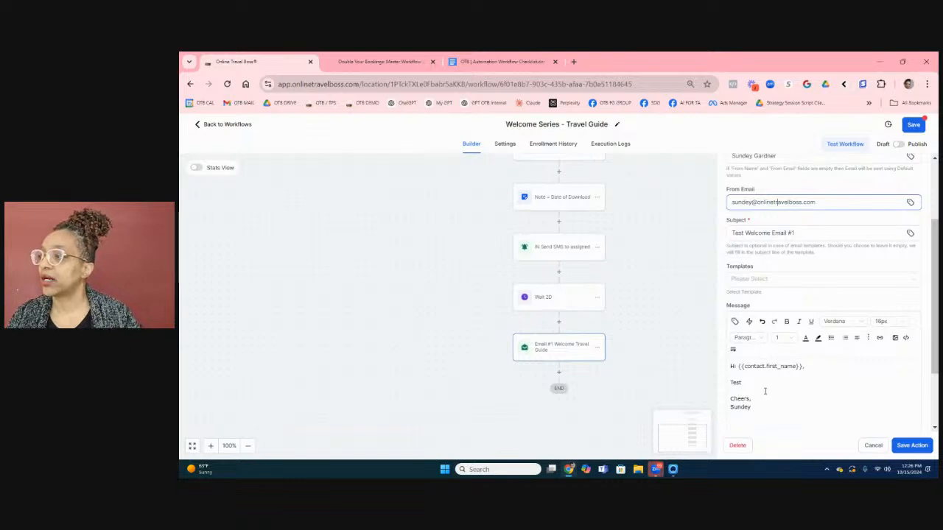
click(757, 382)
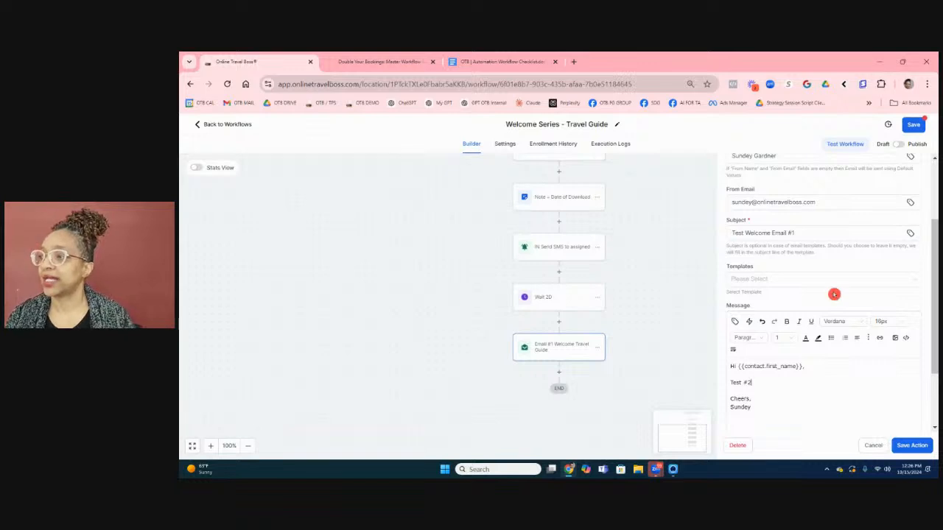
scroll(772, 219, up, 2)
click(792, 284)
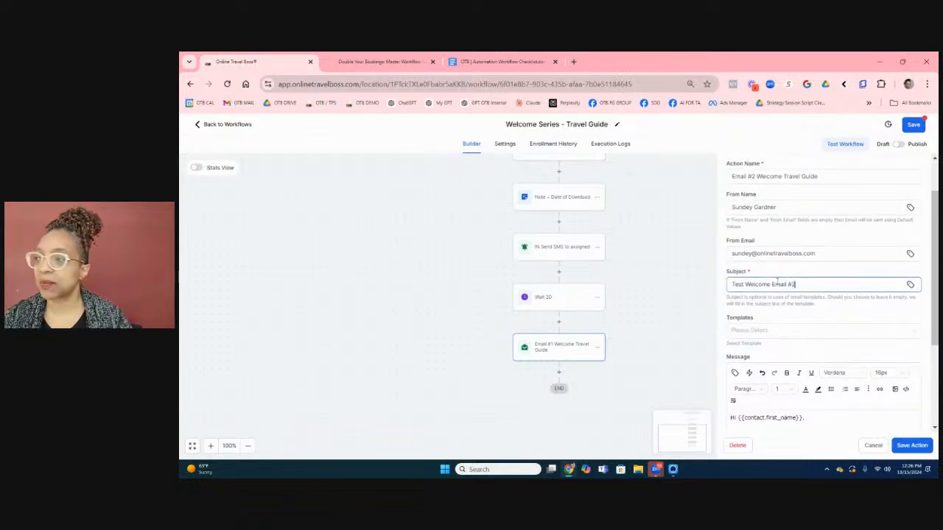
scroll(777, 281, up, 2)
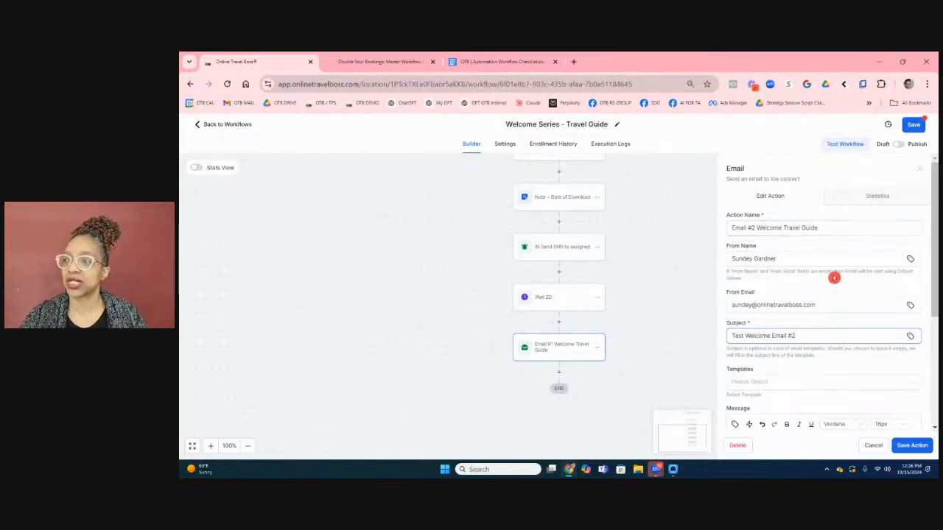
scroll(792, 302, down, 3)
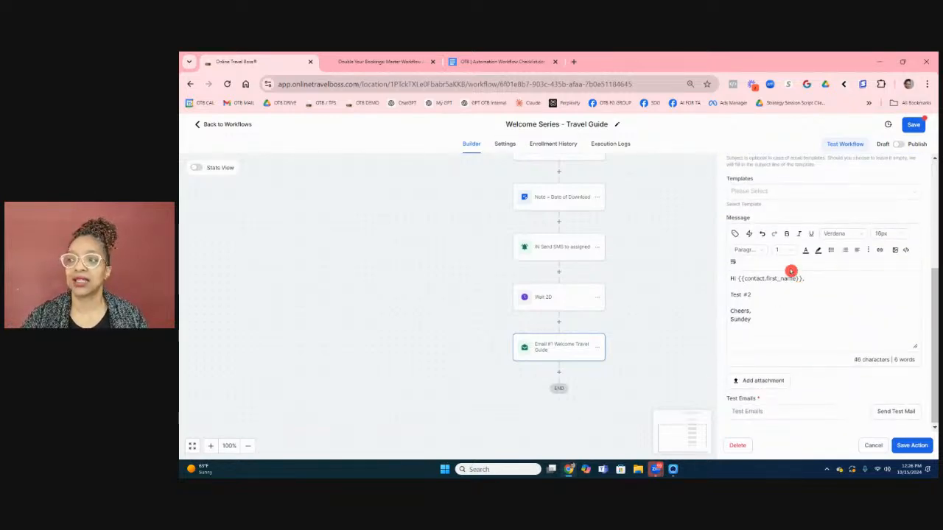
click(911, 445)
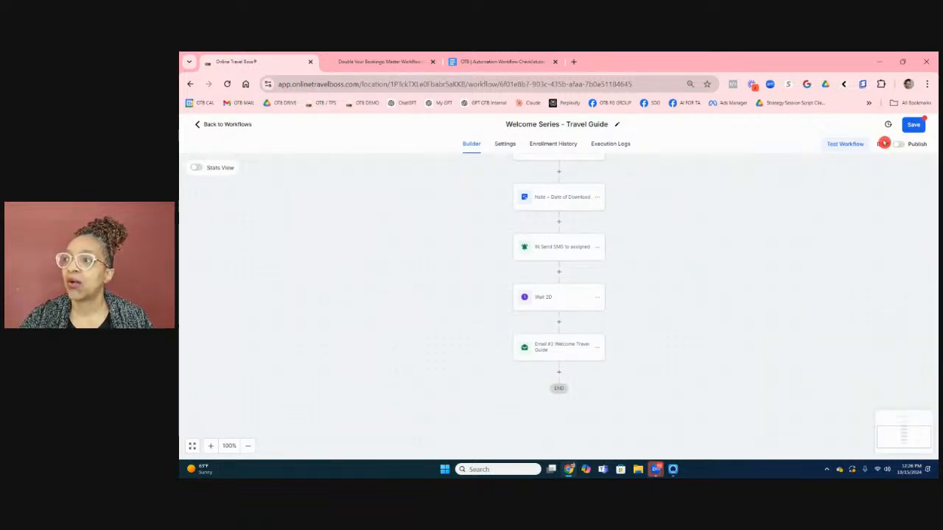
Save the workflow and dismiss the 'Workflow has been saved' confirmation.
click(909, 125)
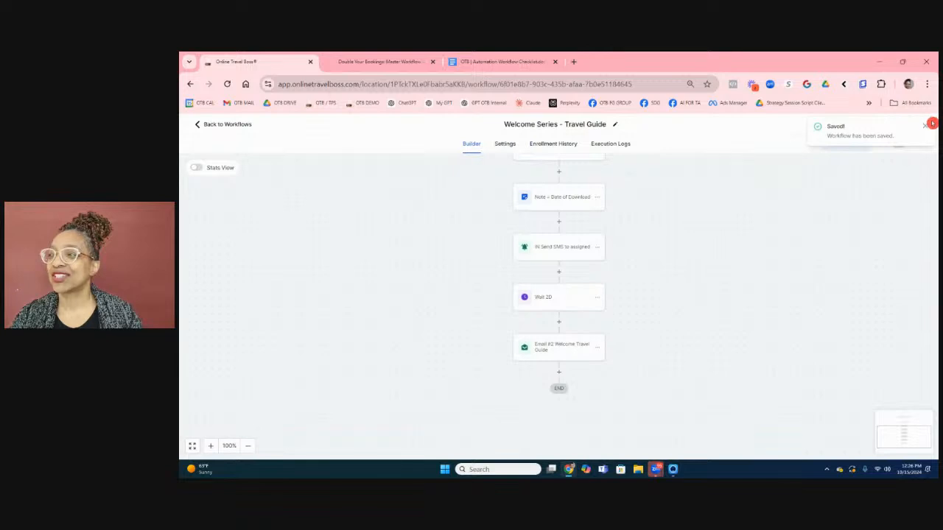
click(929, 124)
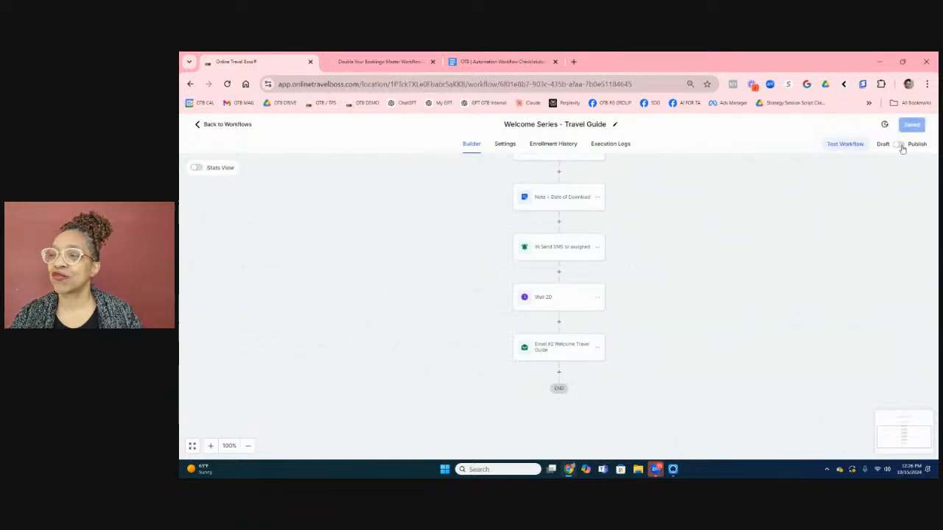
scroll(640, 282, up, 2)
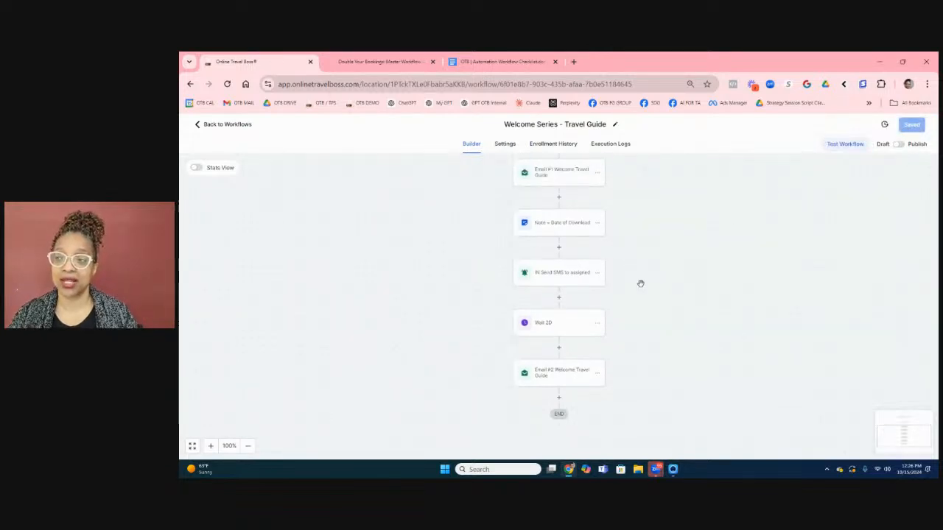
scroll(441, 230, down, 1)
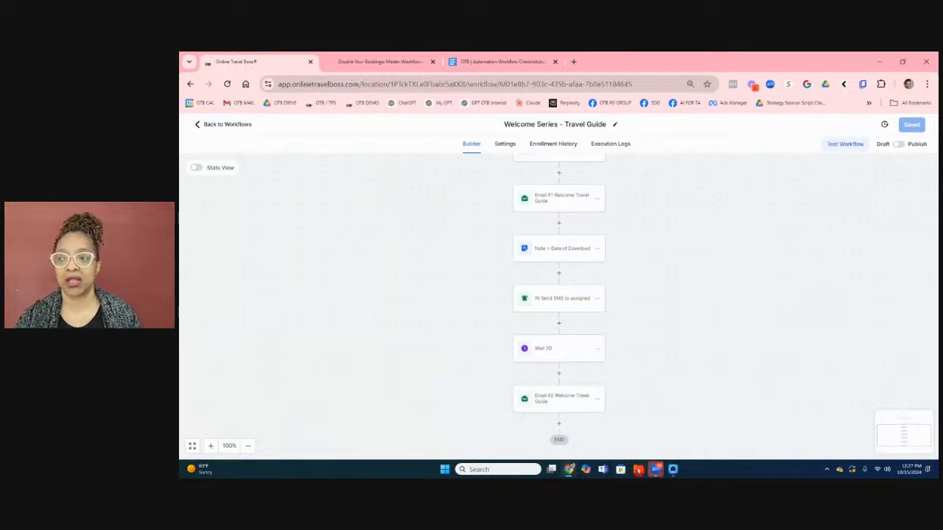
click(558, 424)
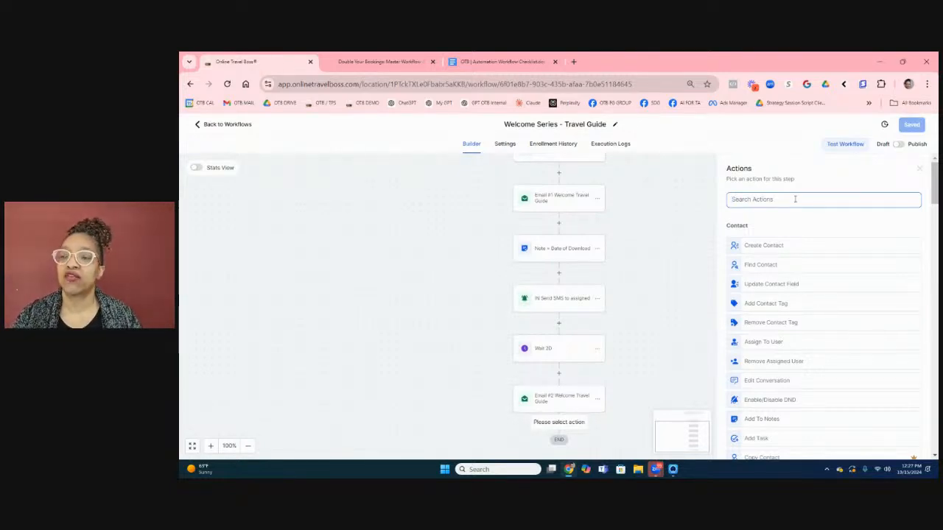
Search 'goal' and add a Goal Event step after Email #2.
text(goal)
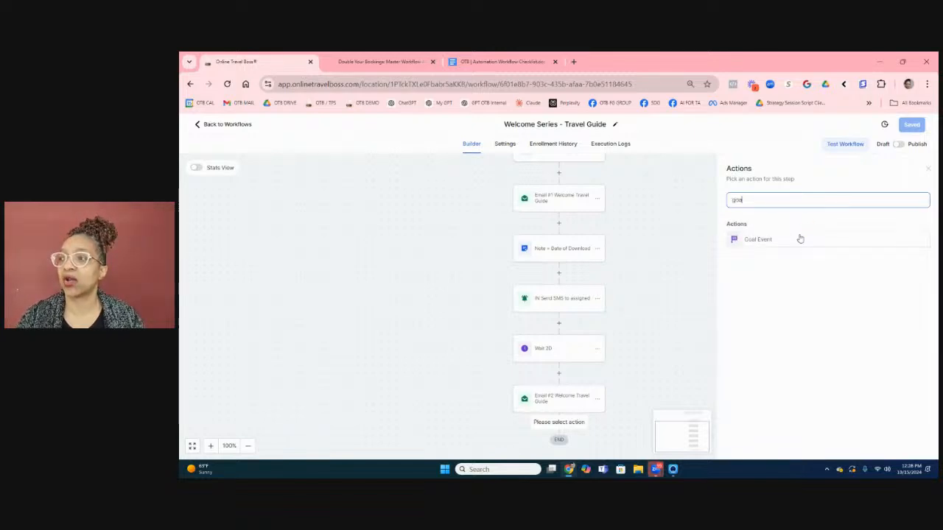
click(799, 239)
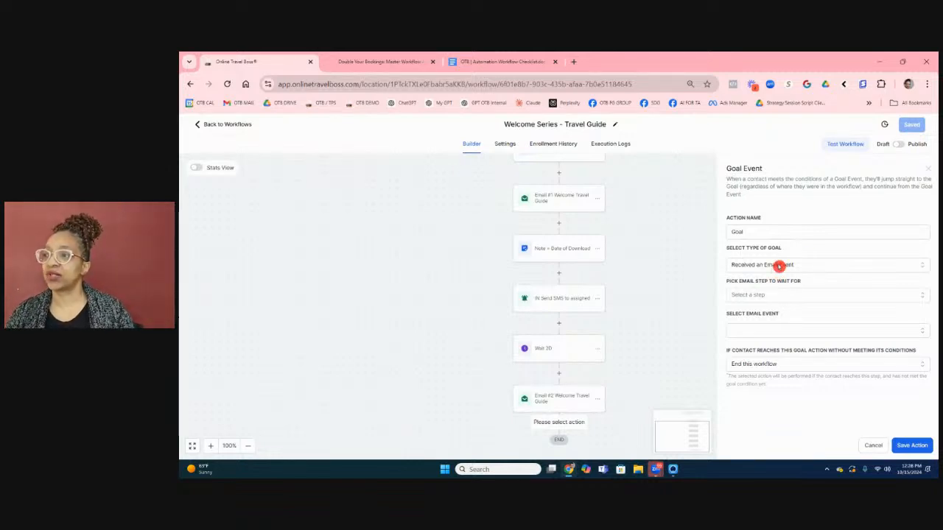
Set the goal type to 'Added a contact Tag', trying then removing the download-test guide tag.
click(778, 266)
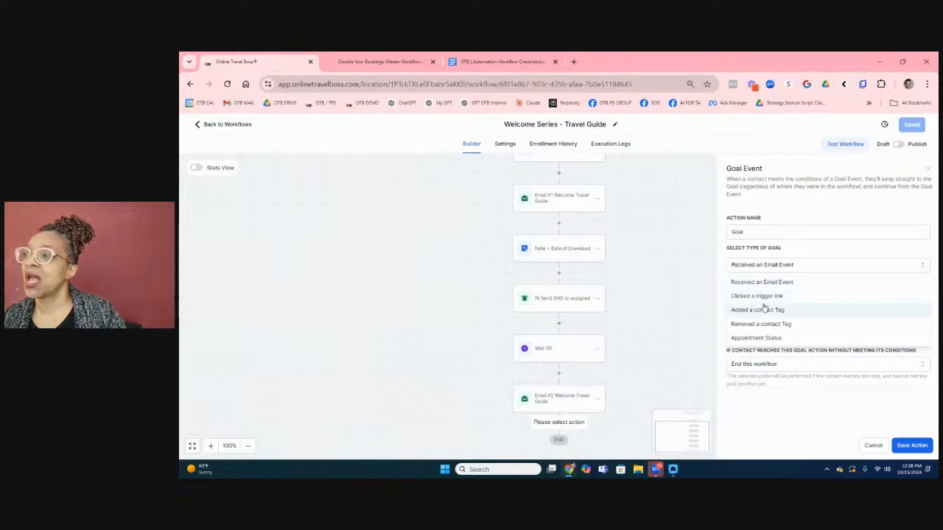
click(764, 312)
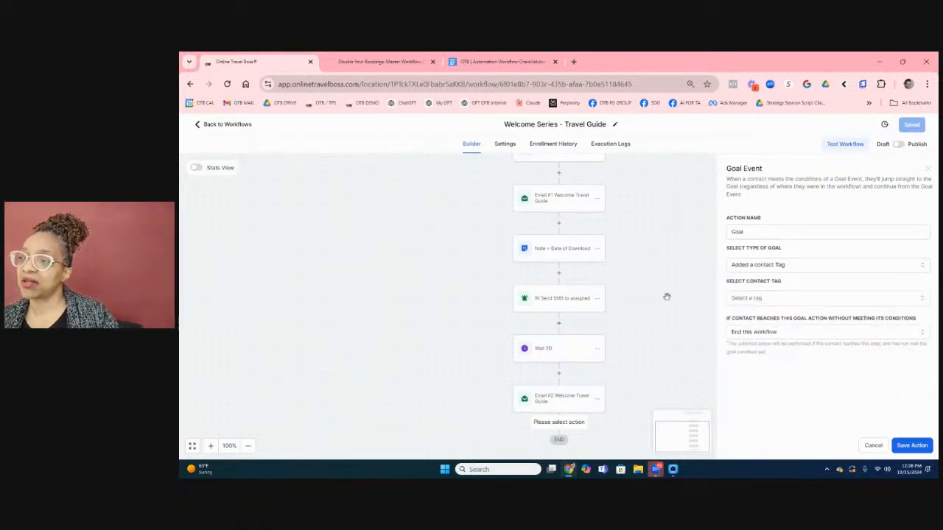
click(749, 299)
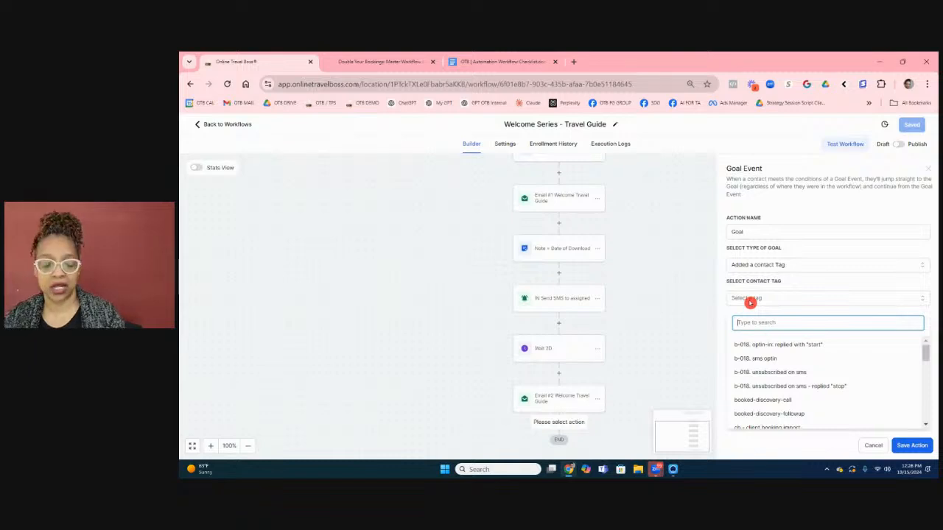
text(down)
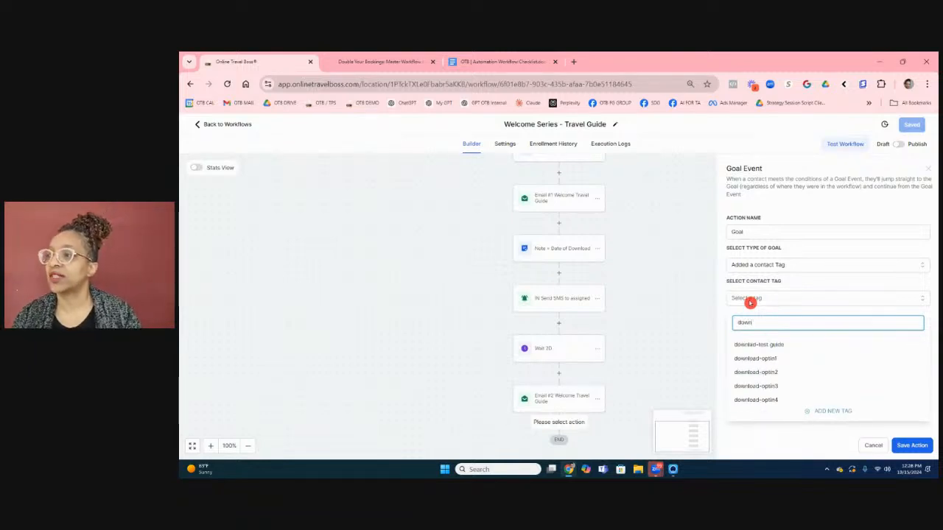
click(754, 345)
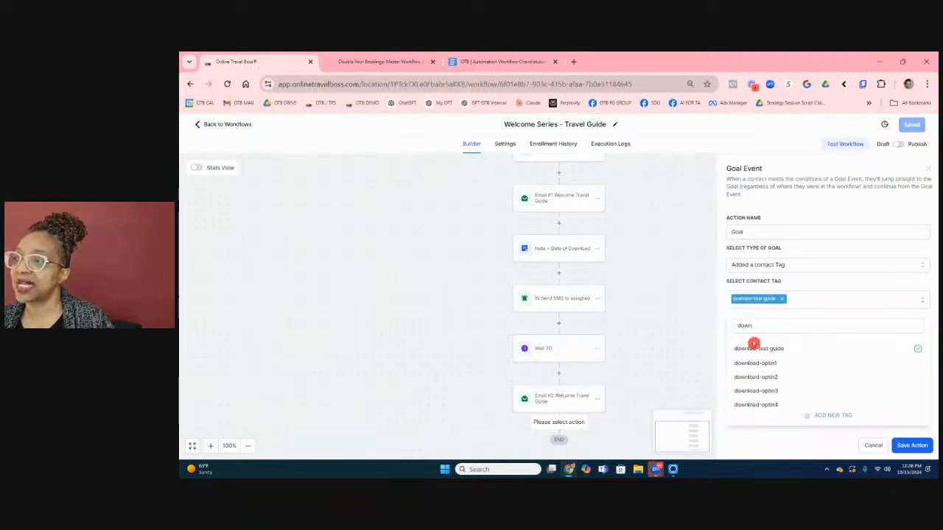
click(781, 298)
click(781, 299)
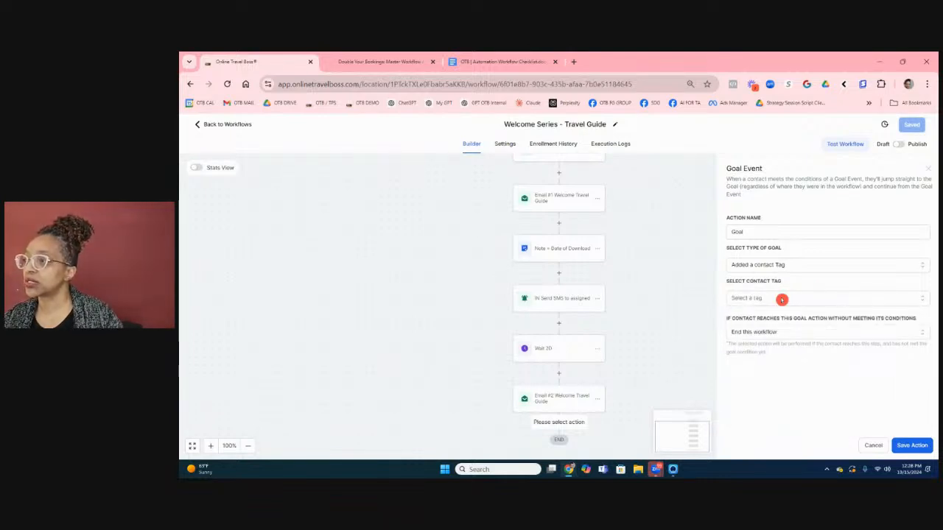
click(779, 300)
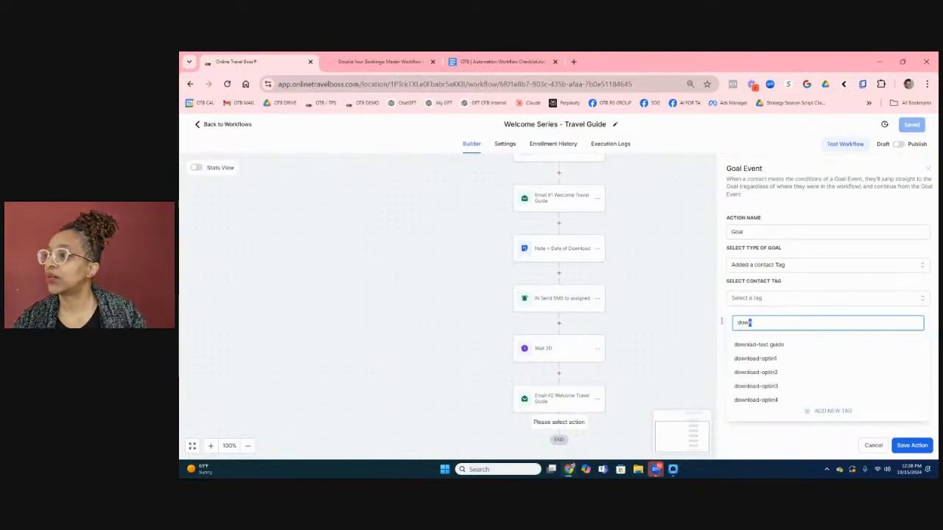
click(700, 322)
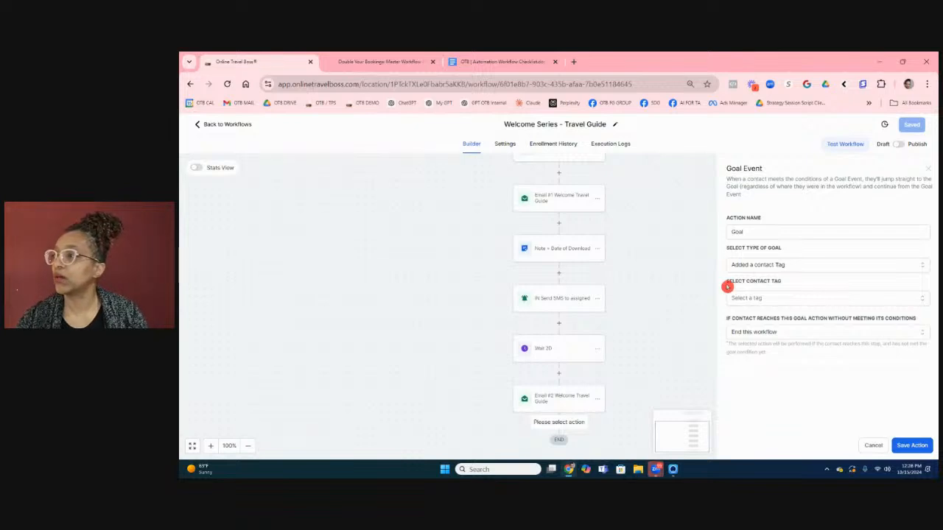
Select the booked-discovery-call tag as the goal's contact tag.
click(761, 302)
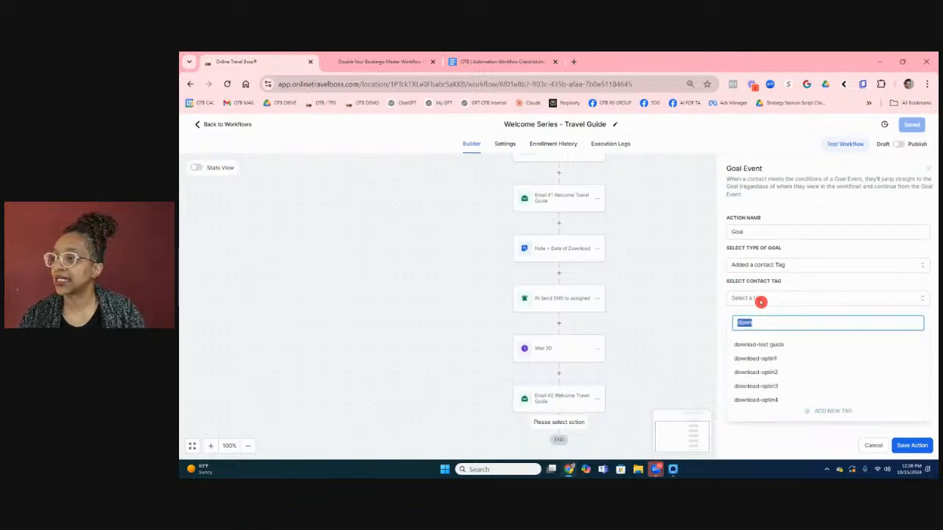
text(dloc)
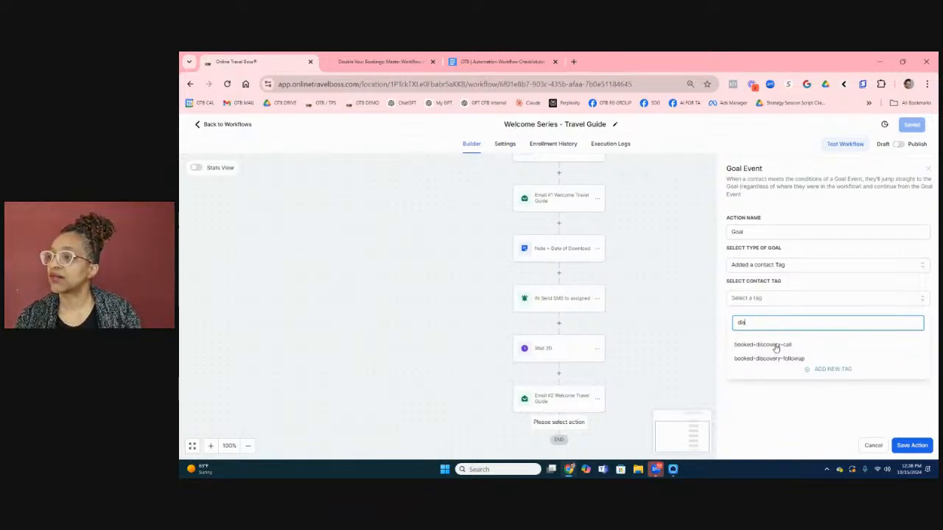
click(774, 344)
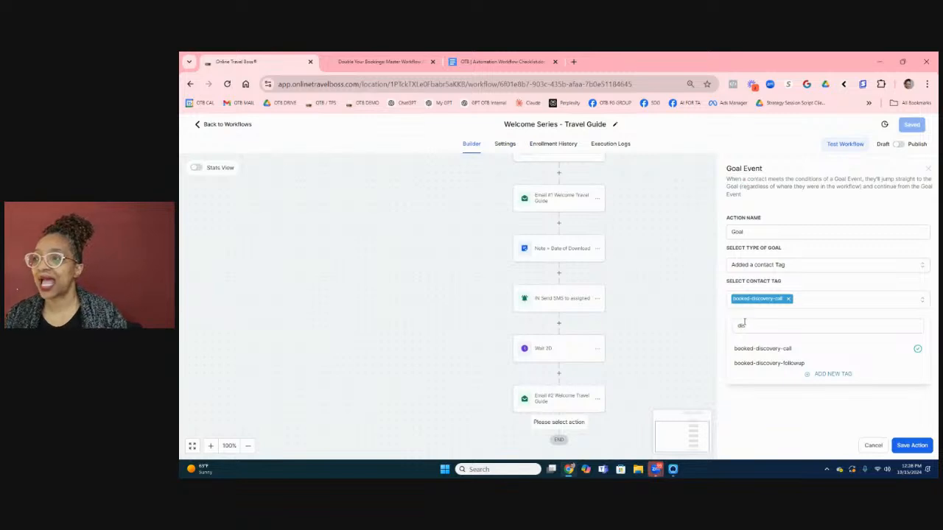
double_click(739, 325)
click(711, 316)
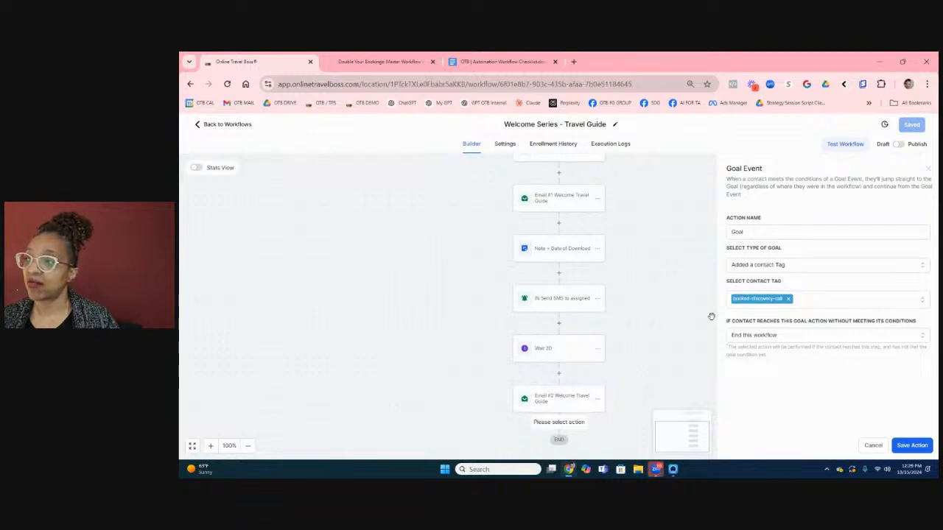
click(730, 288)
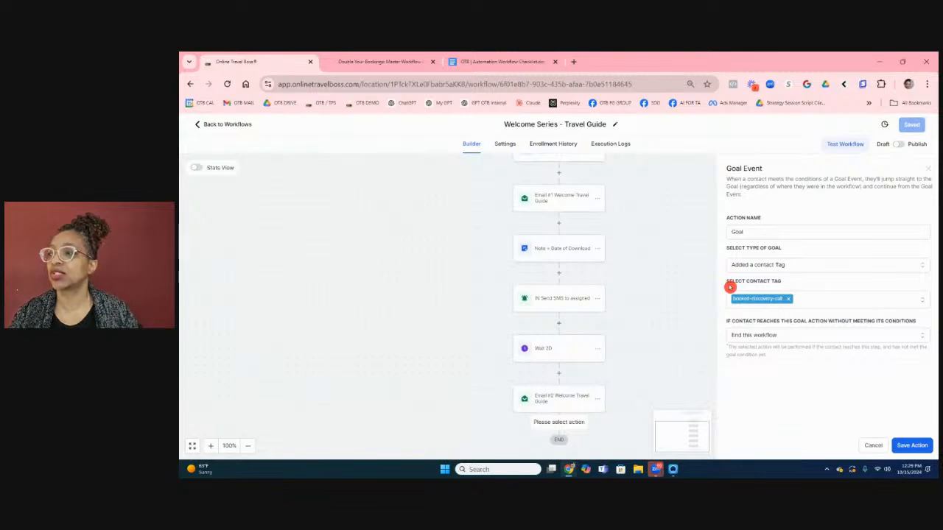
Extend the goal step's name toward 'Goal = Booked Discovery Call'.
click(749, 232)
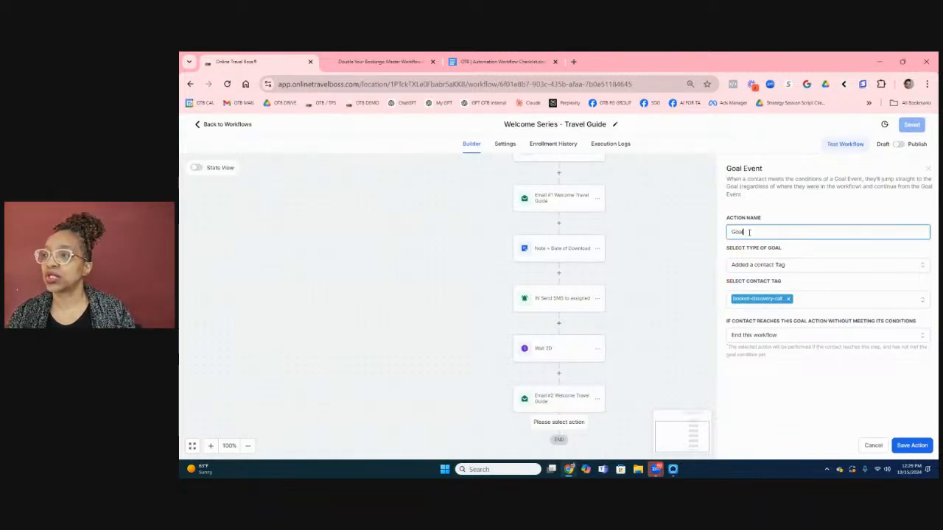
text(- Boo)
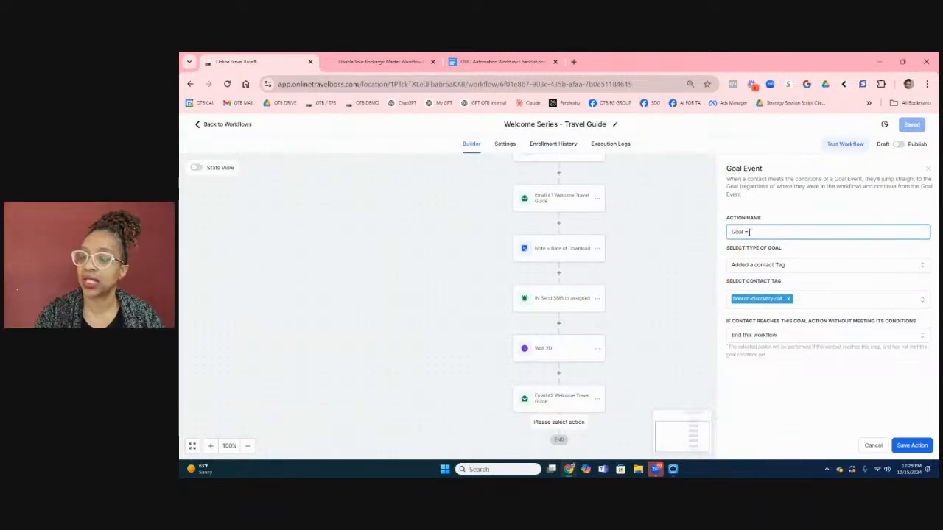
text(ked)
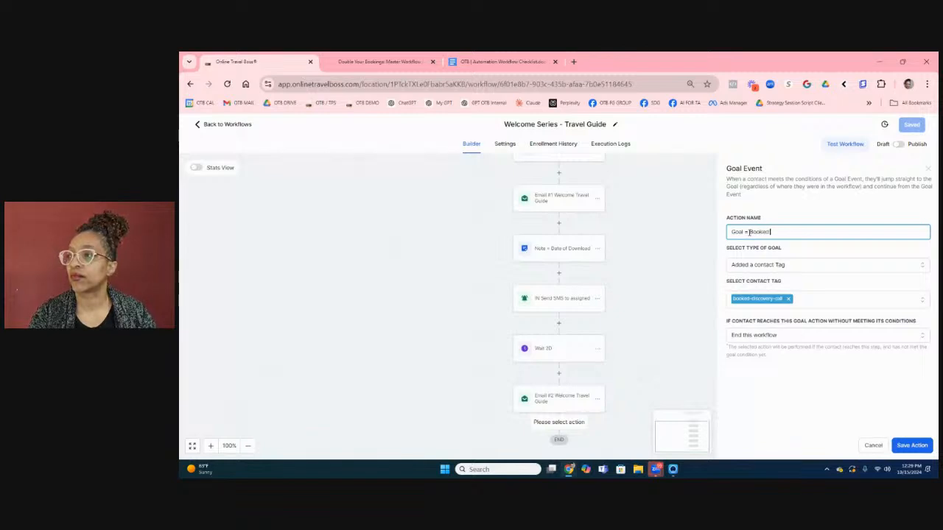
text( Disc)
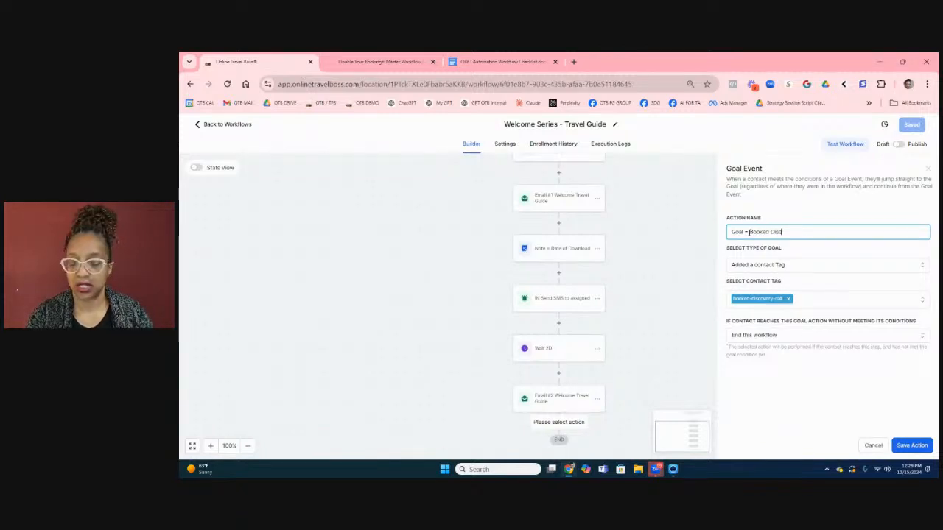
text(overy Call)
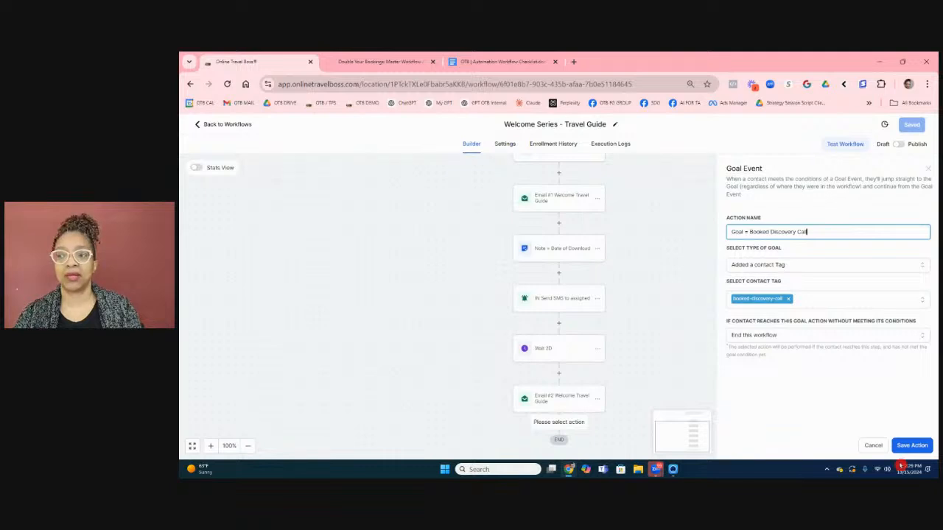
Save the goal step, switch the workflow from Draft to Publish, and save it.
click(900, 448)
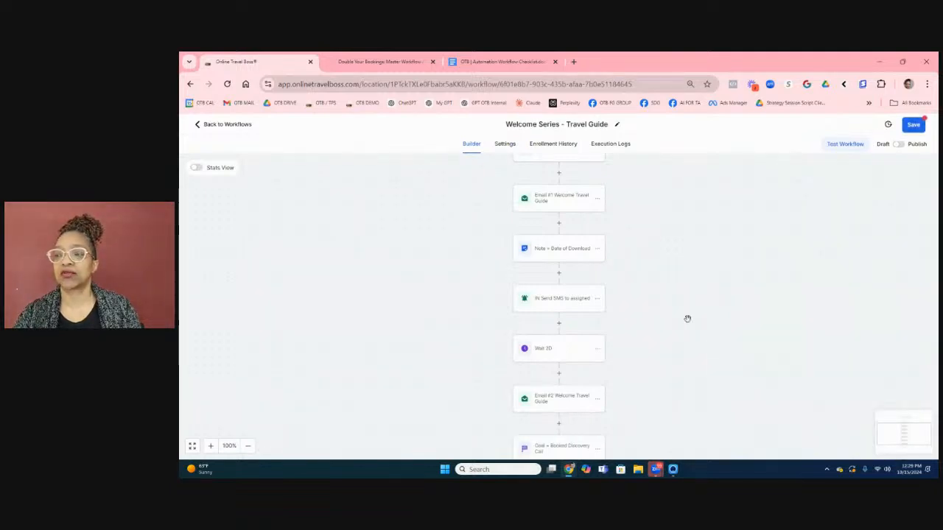
scroll(686, 317, down, 1)
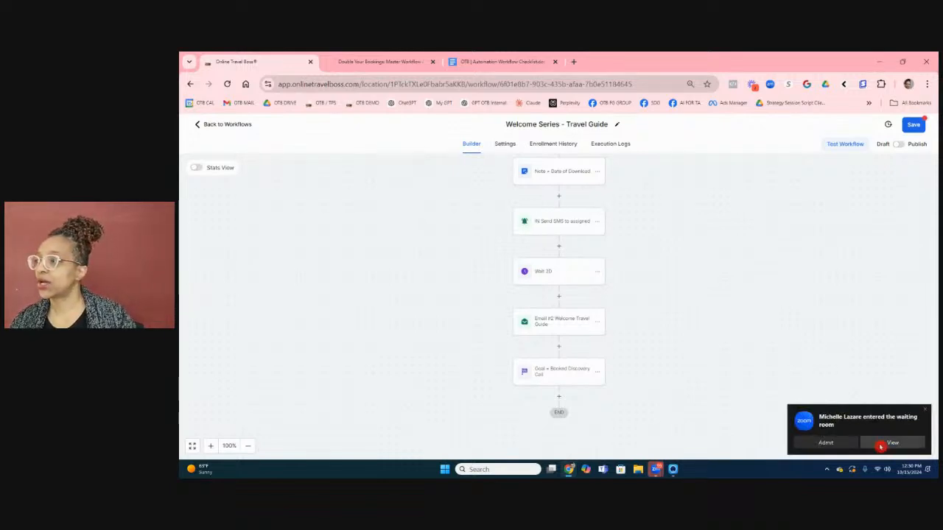
click(810, 444)
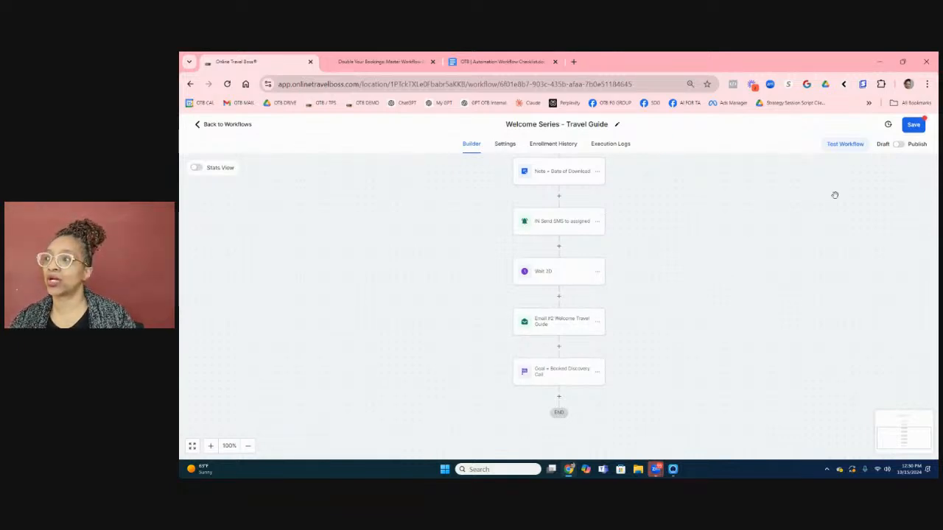
click(899, 145)
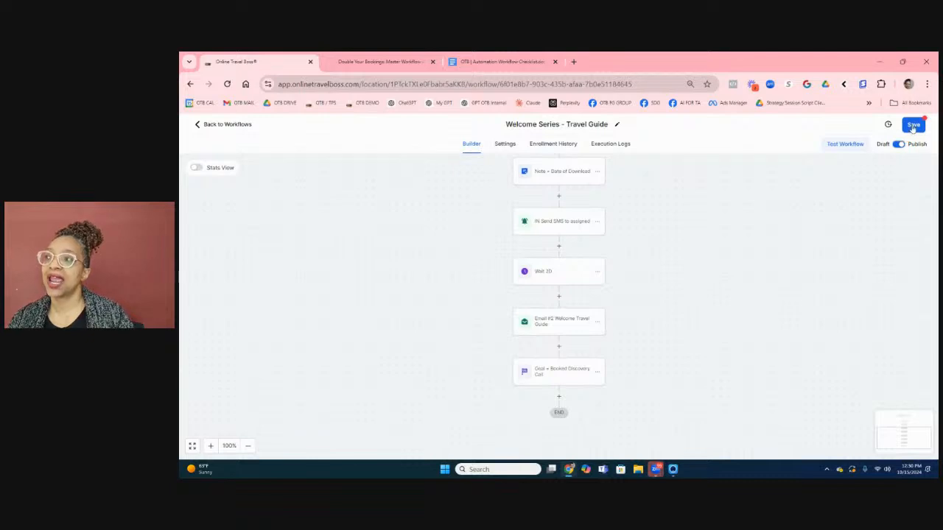
click(912, 125)
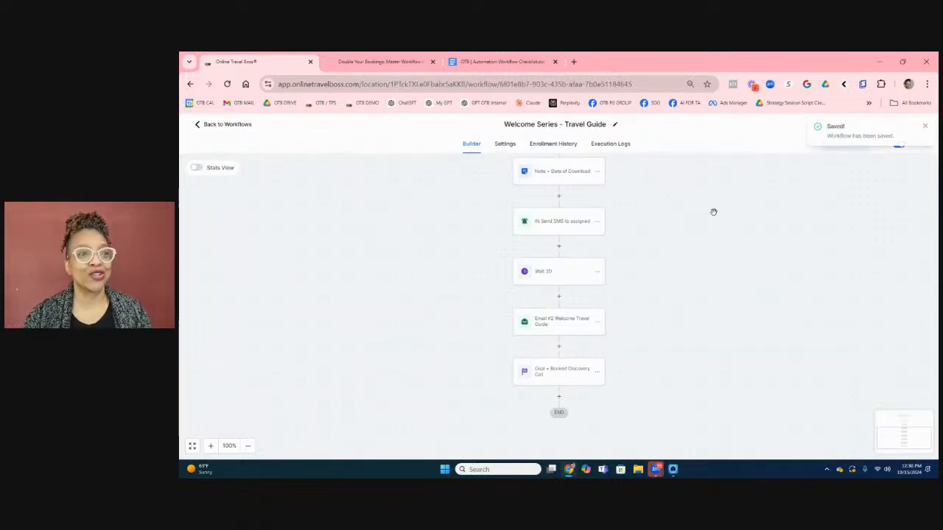
scroll(713, 211, up, 4)
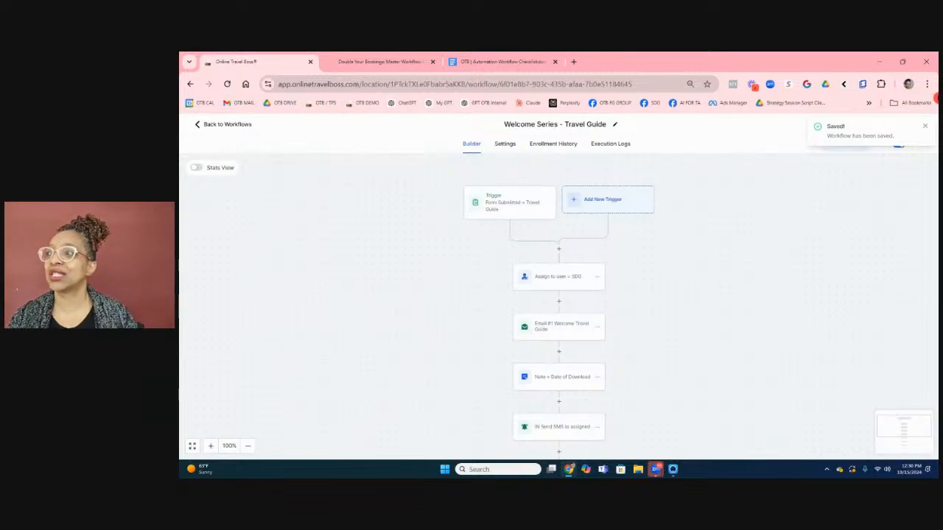